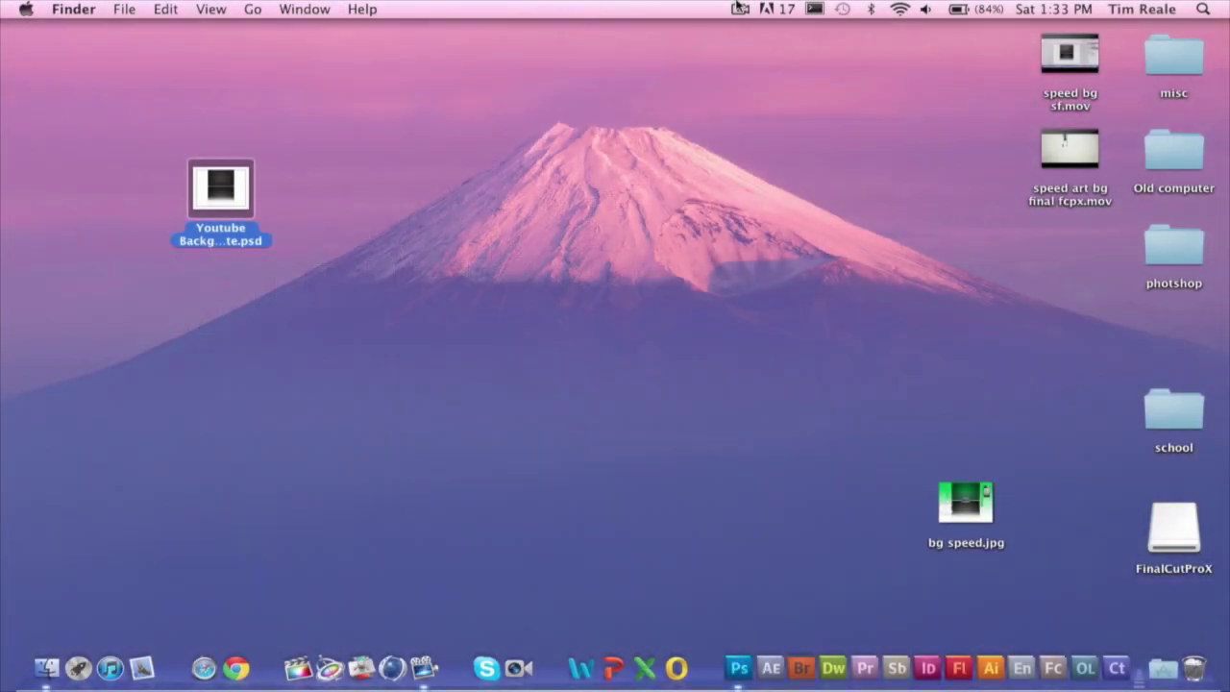
# Step: Open Youtube Background Template.psd from the desktop in Photoshop and enlarge its document window to show the whole canvas
pyautogui.click(503, 107)
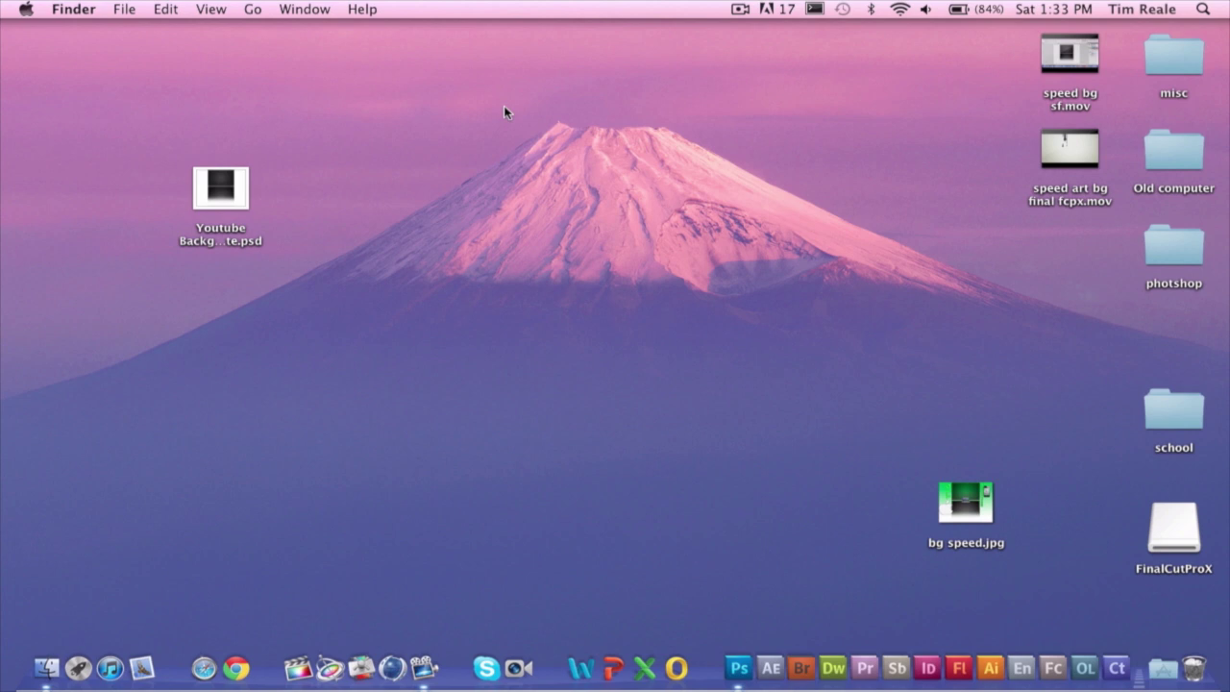
pyautogui.doubleClick(221, 193)
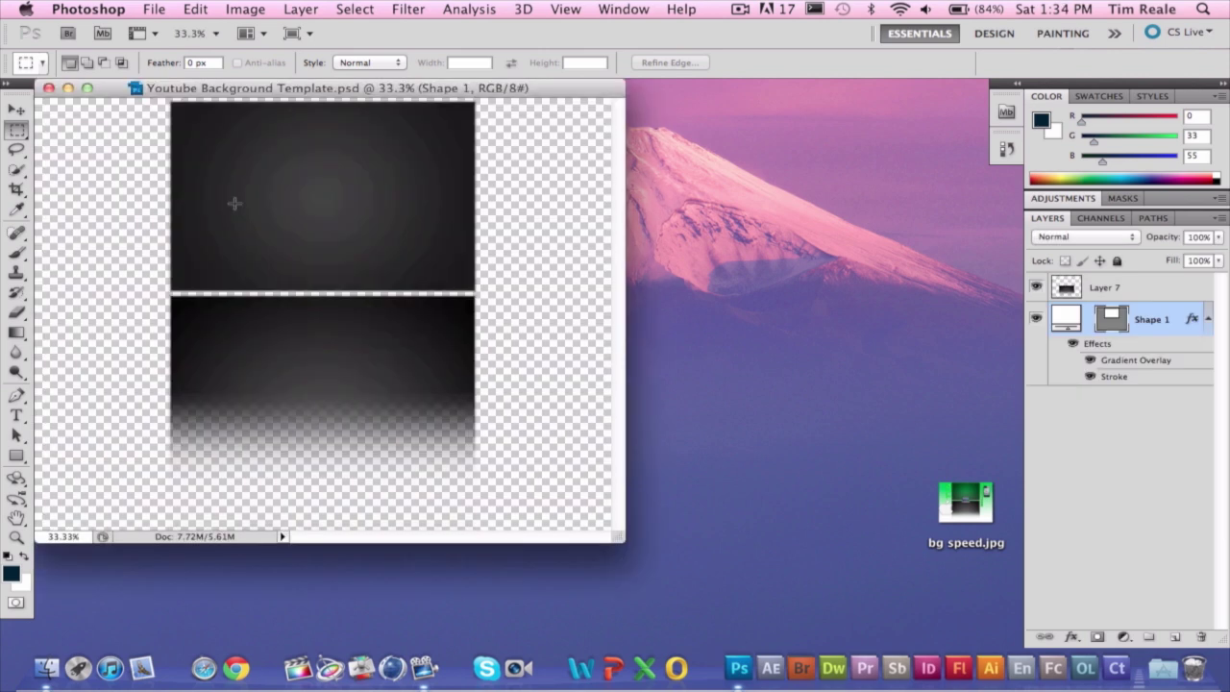
pyautogui.moveTo(641, 534); pyautogui.dragTo(1026, 653)
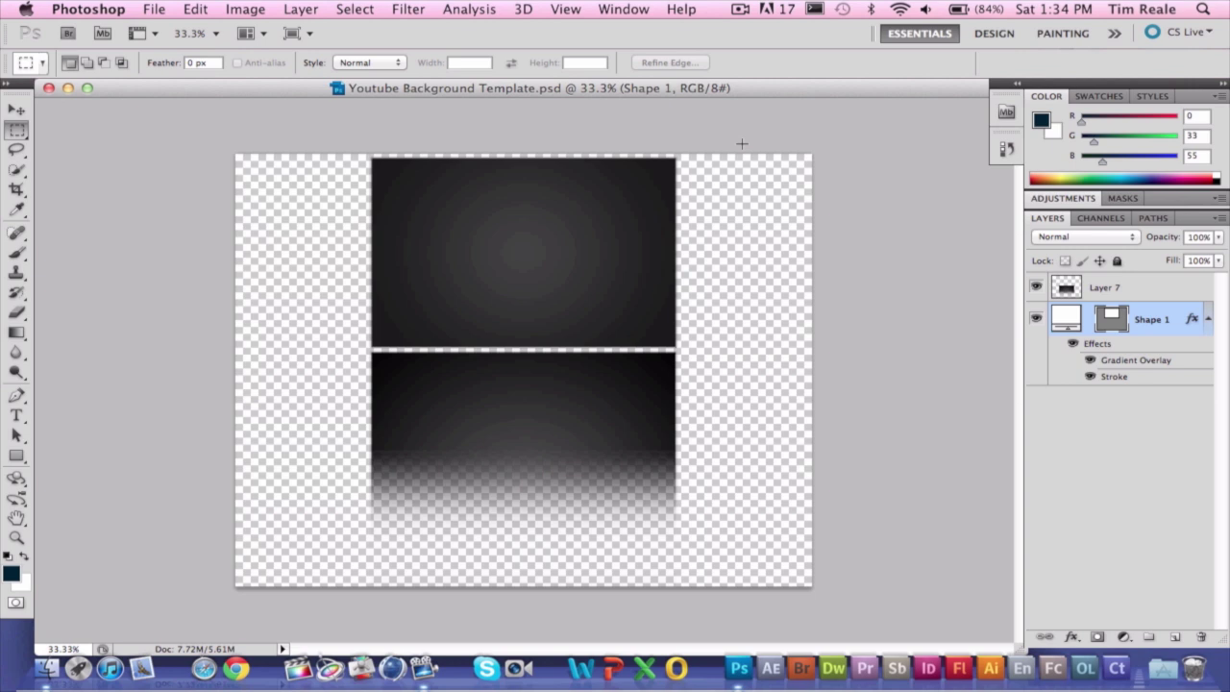
# Step: Create a new layer named "gradient" above the existing layers
pyautogui.click(1181, 412)
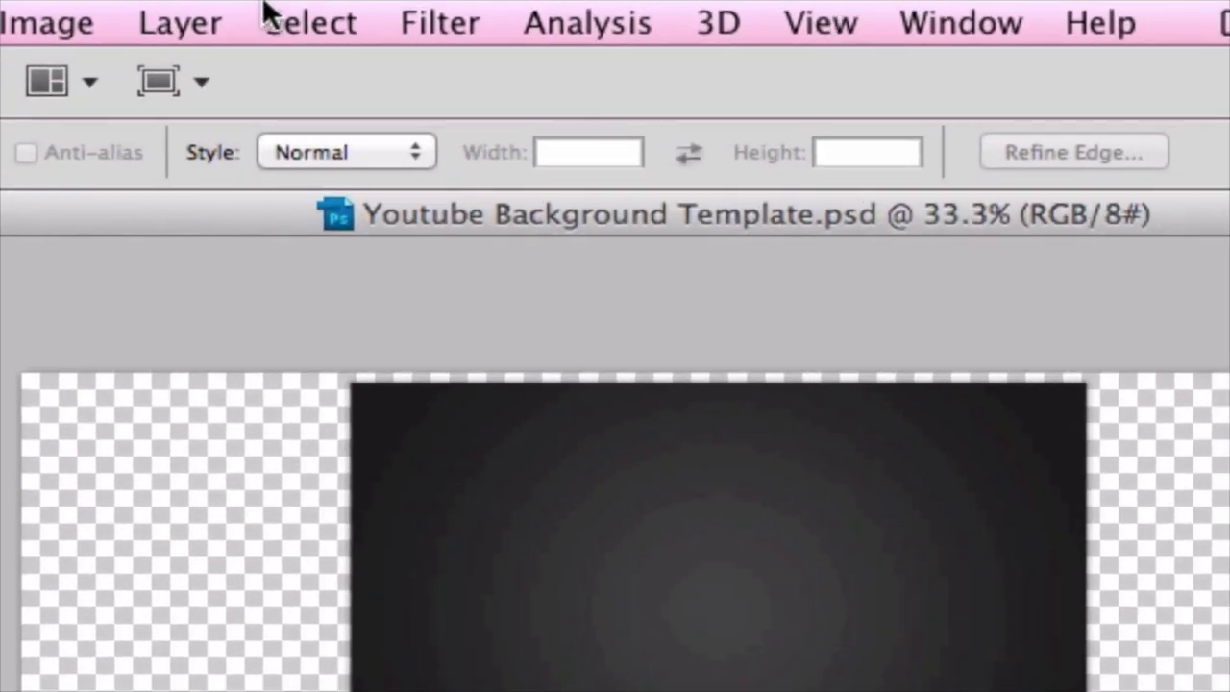
pyautogui.click(291, 11)
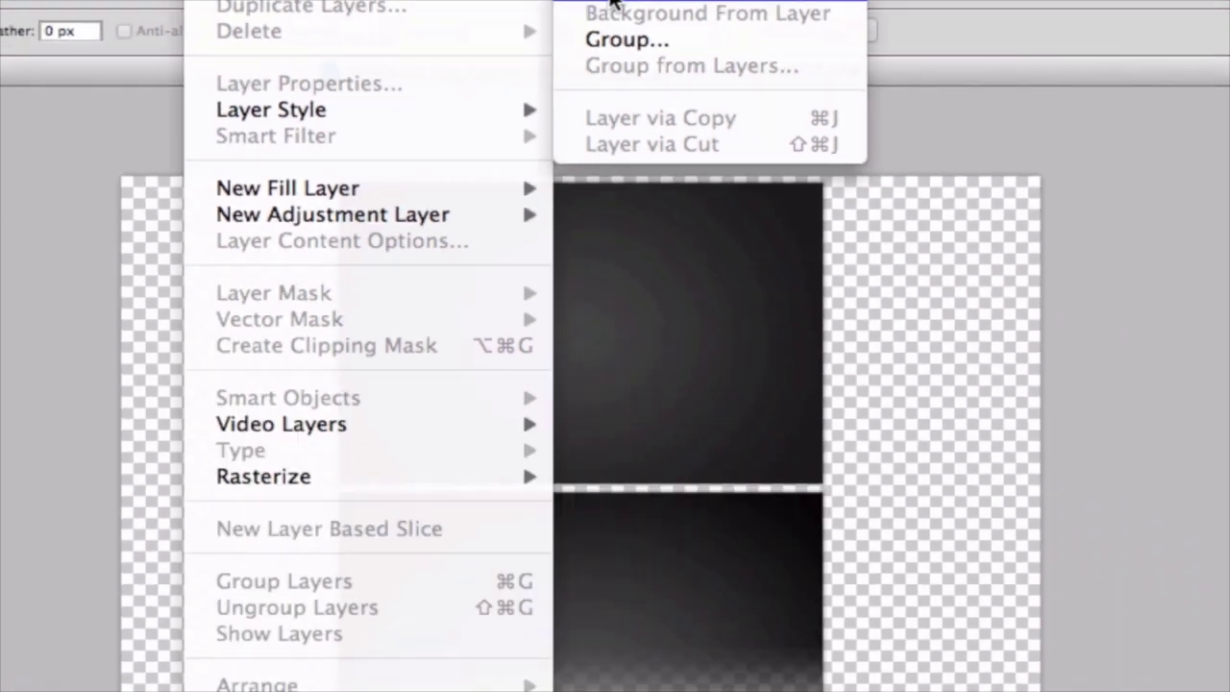
pyautogui.press('Escape')
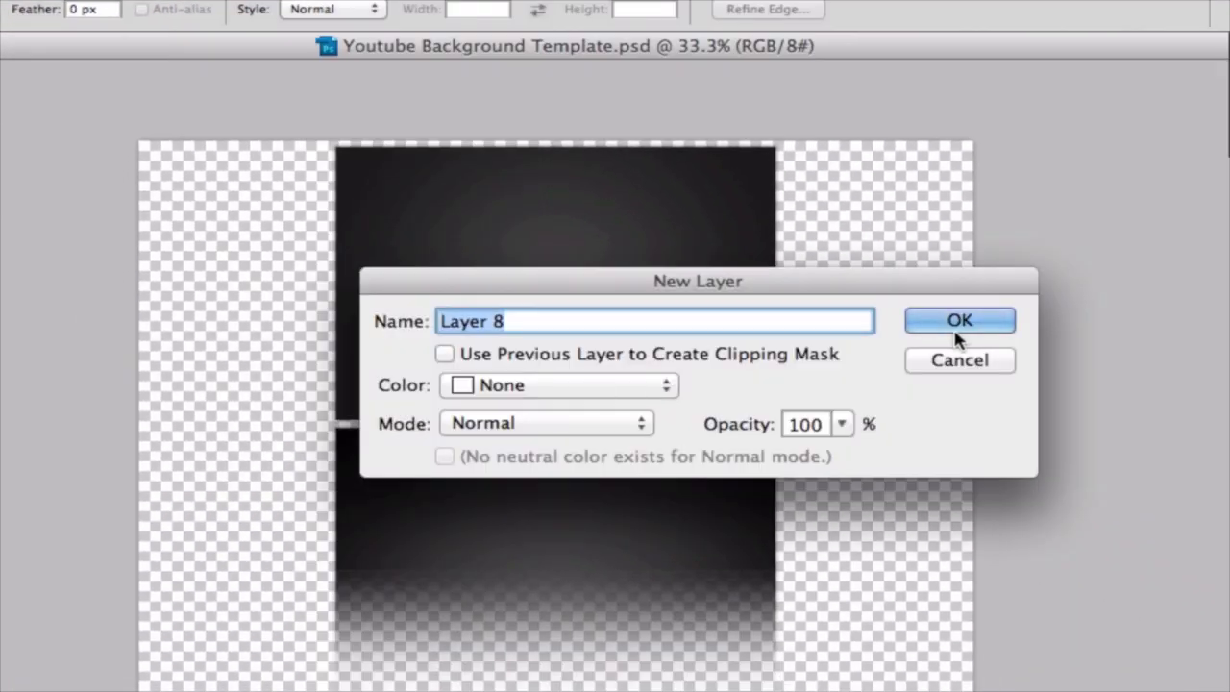
pyautogui.write('graient')
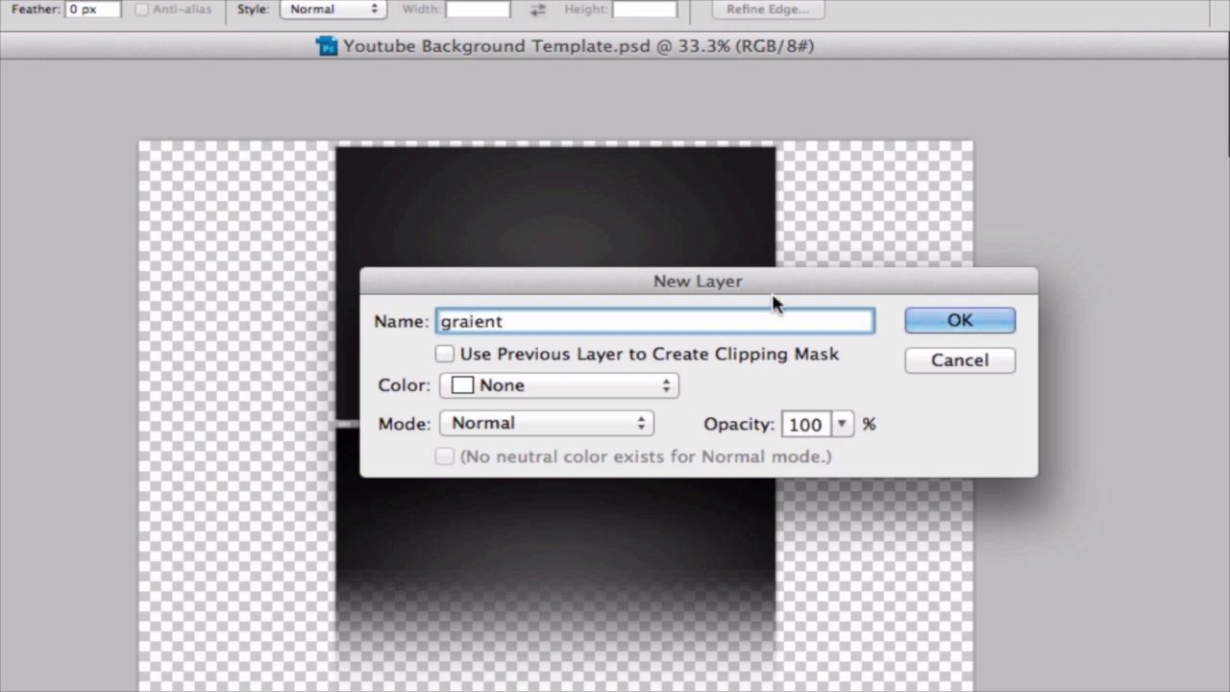
pyautogui.click(468, 322)
pyautogui.write('d')
pyautogui.click(953, 327)
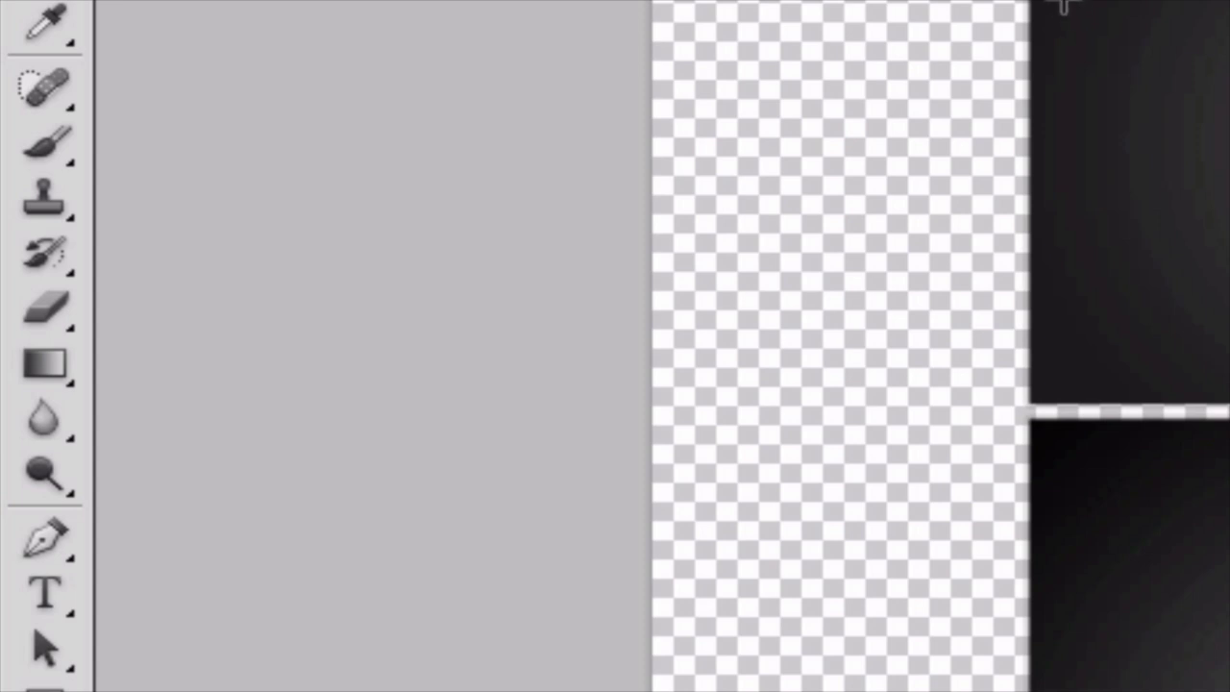
# Step: Fill the gradient layer with a green-to-white linear gradient running down the canvas and set its blend mode to Overlay
pyautogui.click(50, 379)
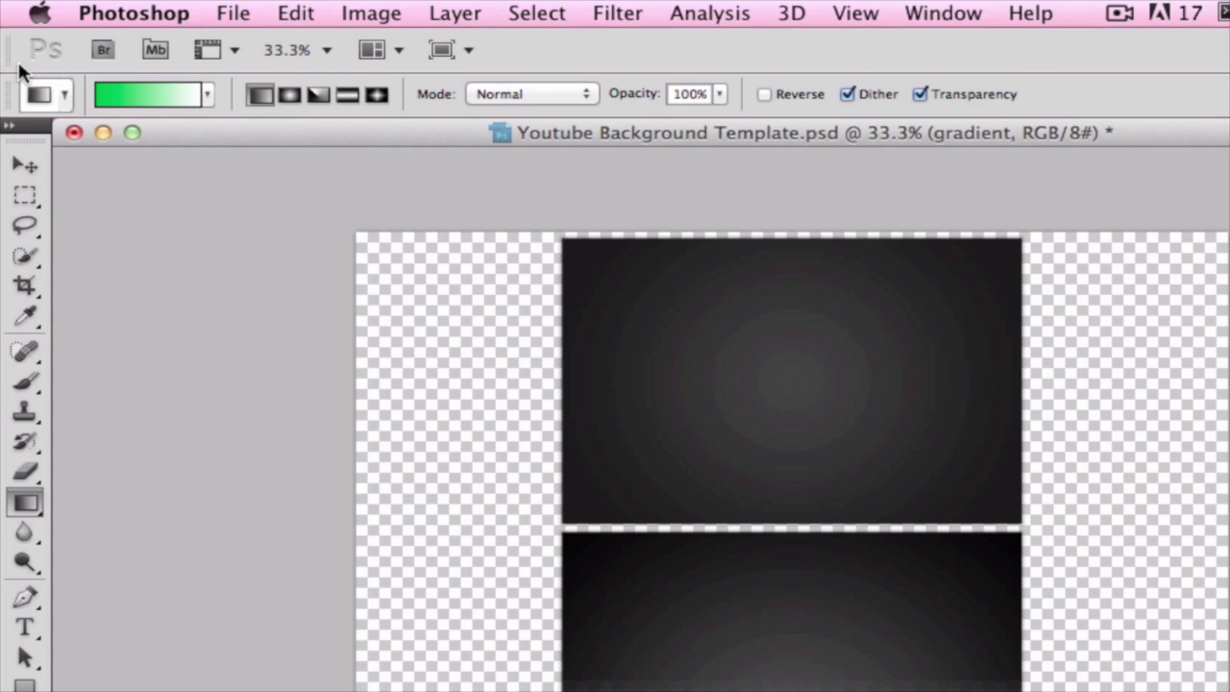
pyautogui.click(206, 94)
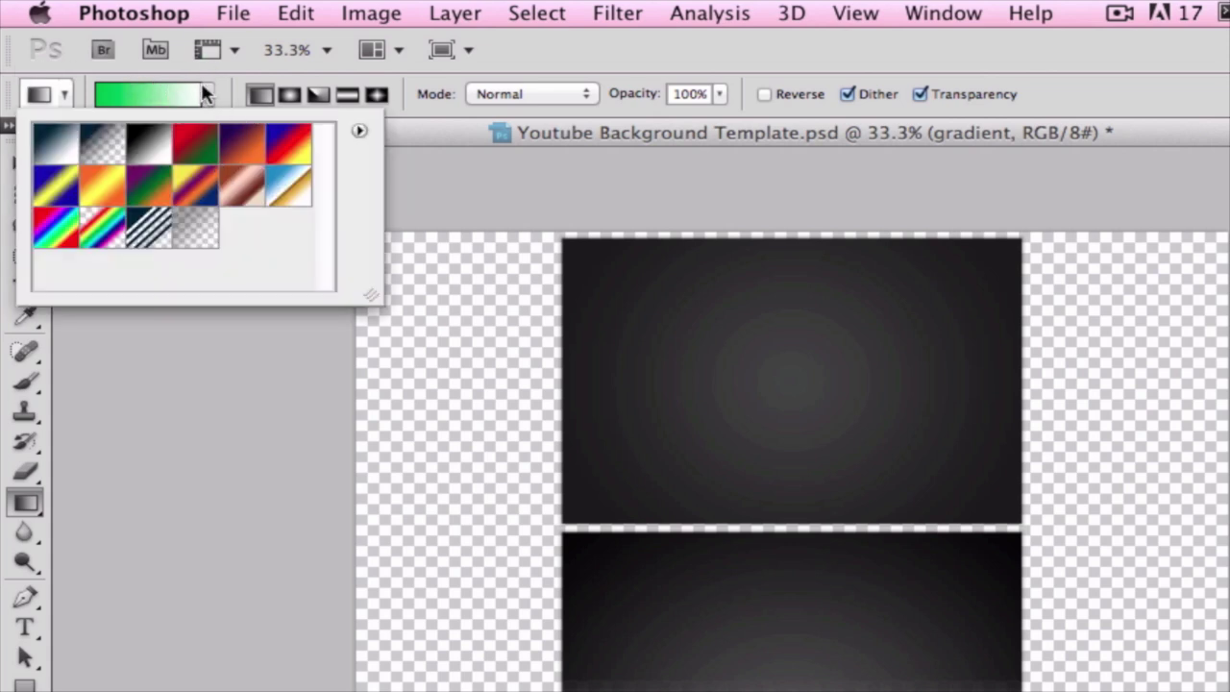
pyautogui.click(206, 94)
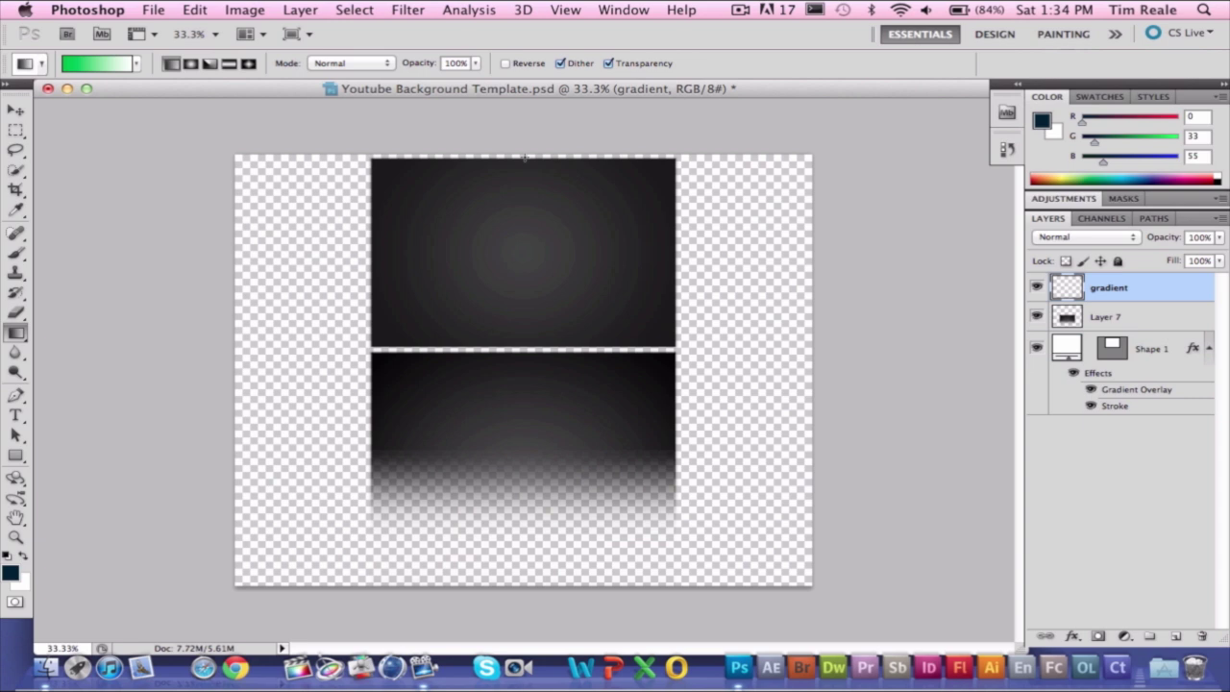
pyautogui.moveTo(522, 154); pyautogui.dragTo(520, 535)
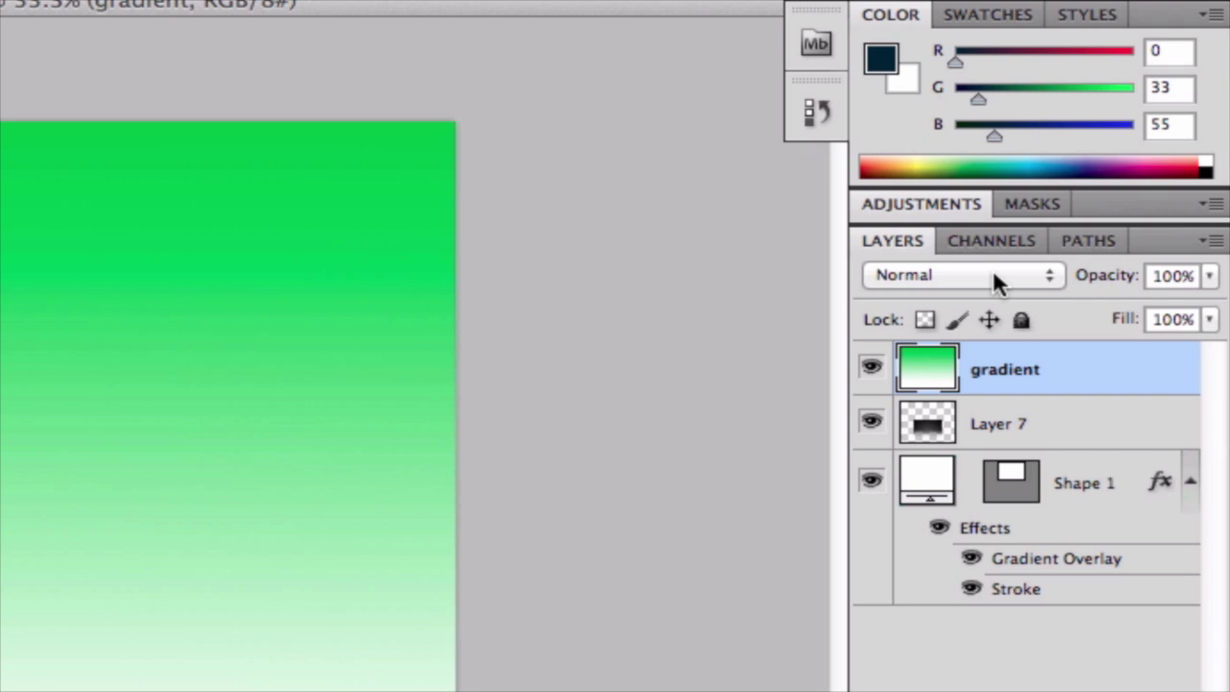
pyautogui.click(1103, 237)
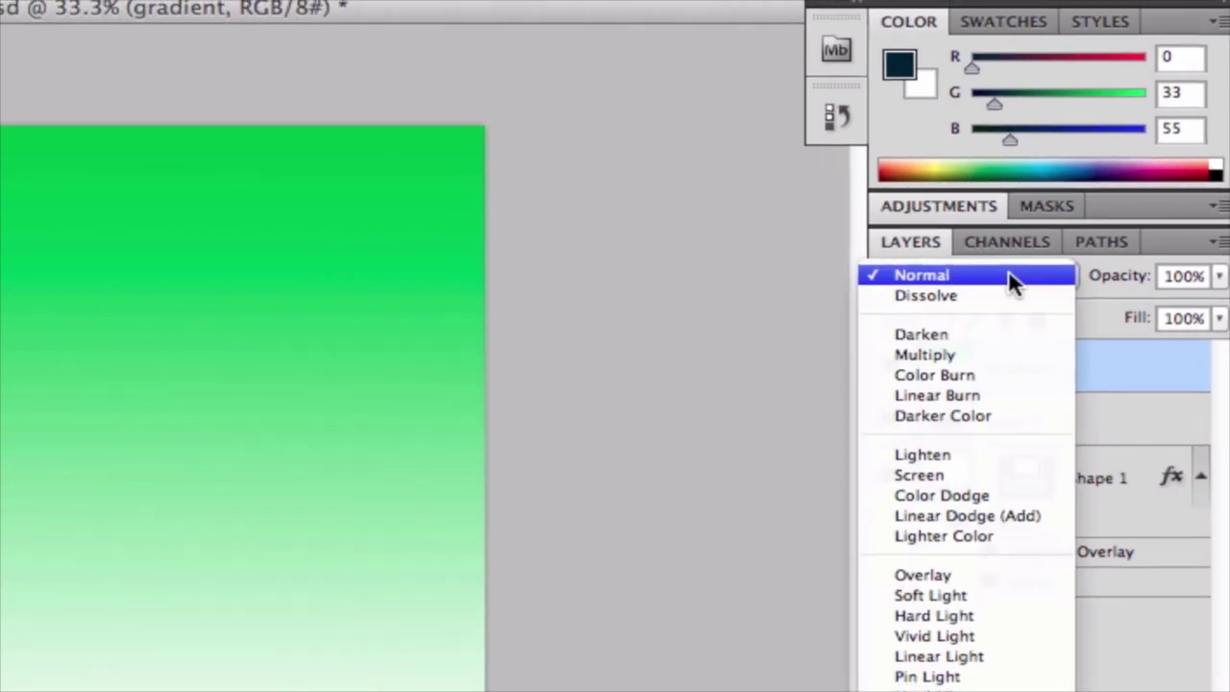
pyautogui.click(1009, 575)
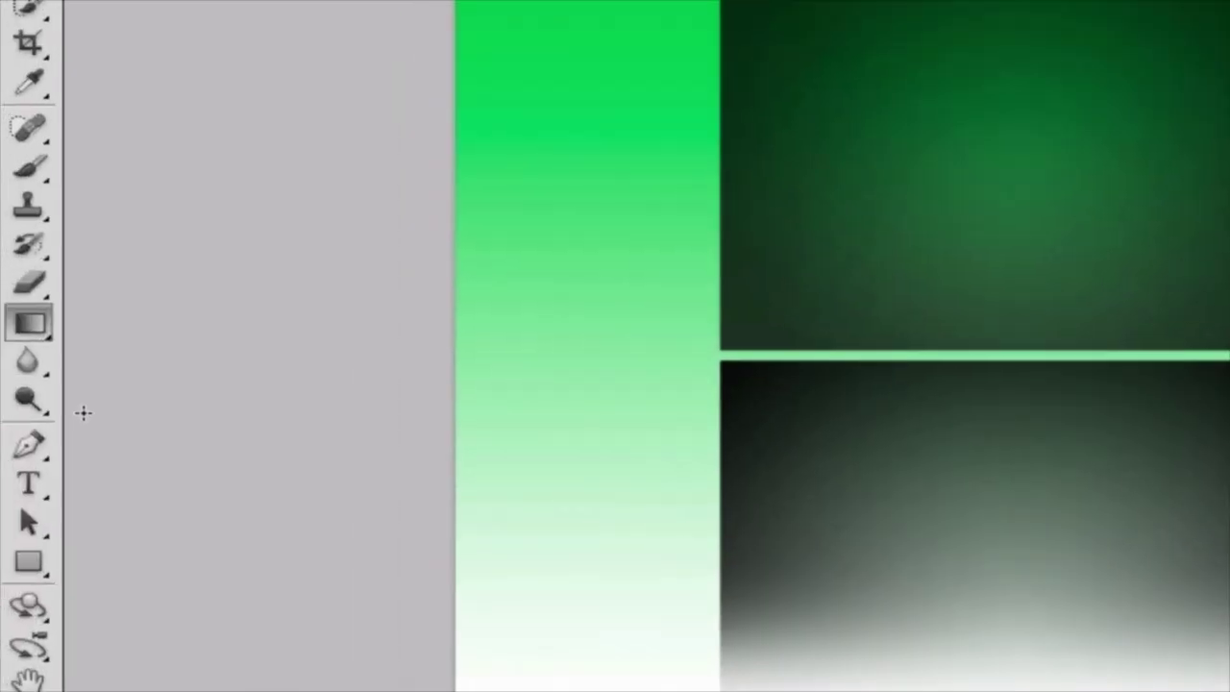
# Step: Add the text "TTG" in the lower part of the upper dark panel, using Vector Sigma Regular at 150 pt
pyautogui.click(0, 491)
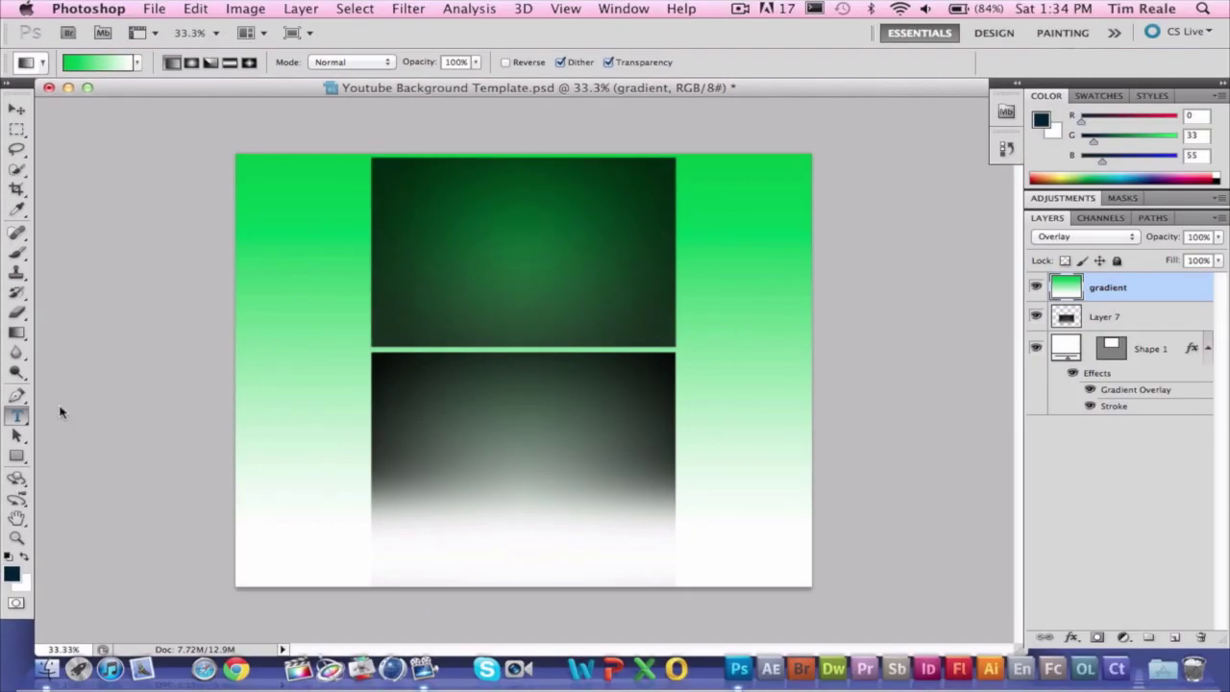
pyautogui.click(424, 316)
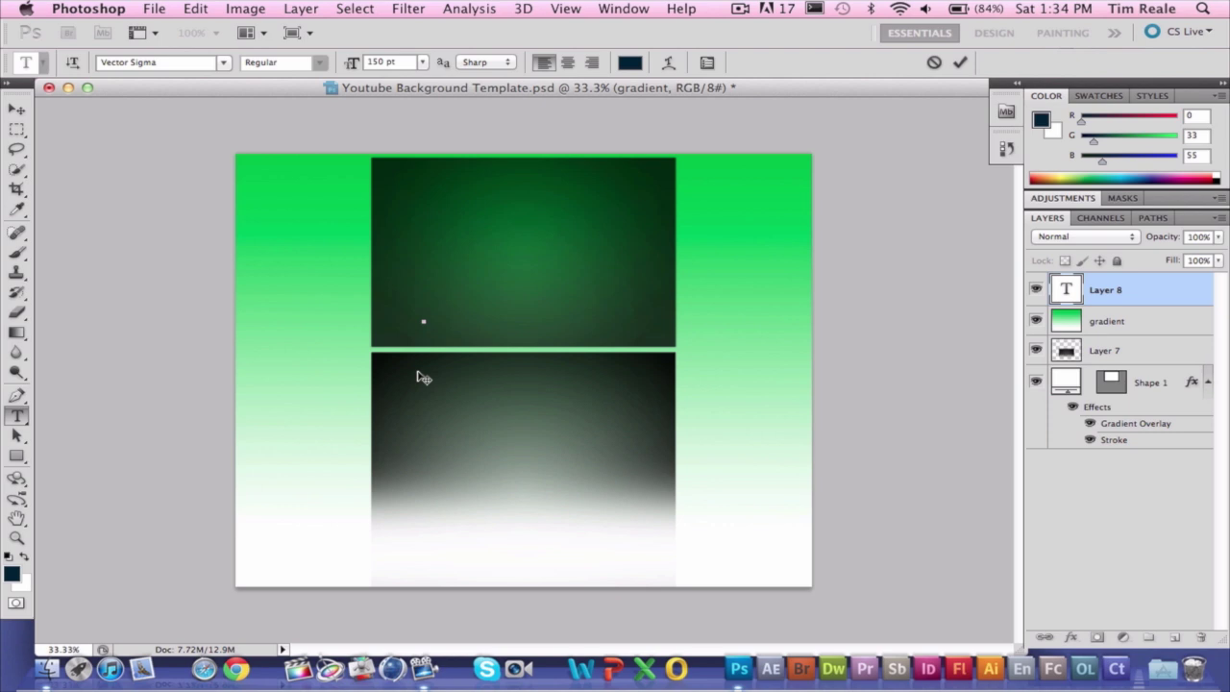
pyautogui.write('TTG')
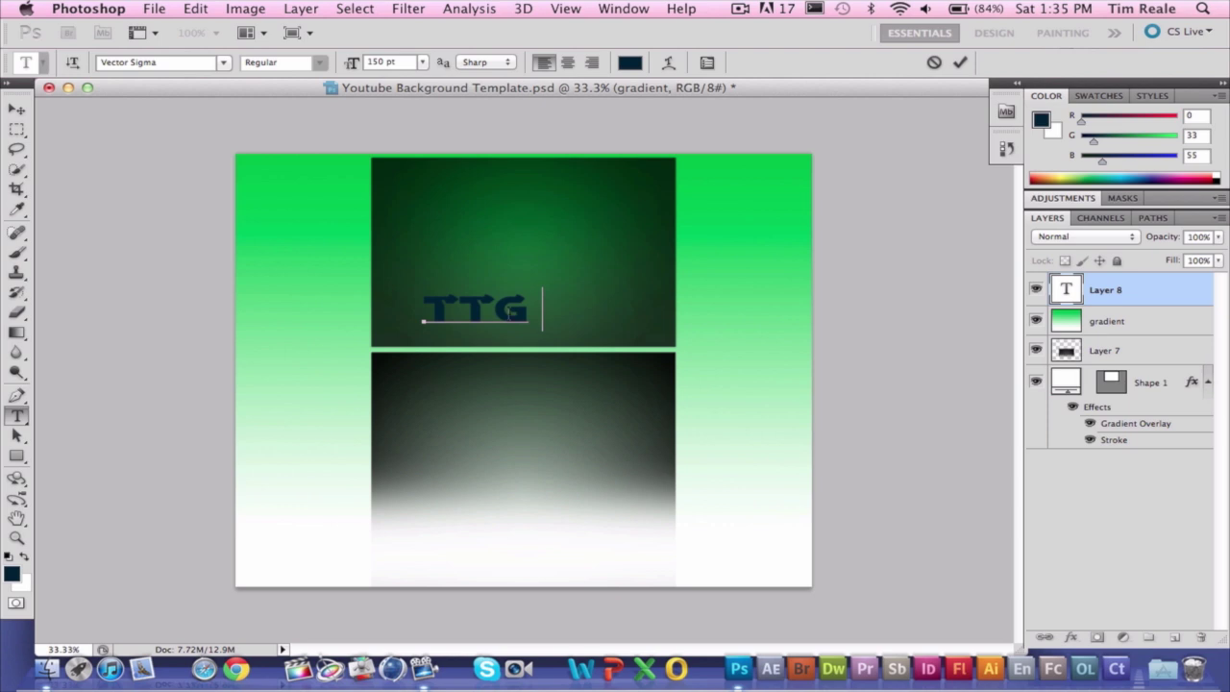
# Step: Recolour the whole TTG text to a medium green, RGB 0, 151, 86
pyautogui.moveTo(539, 305); pyautogui.dragTo(326, 305)
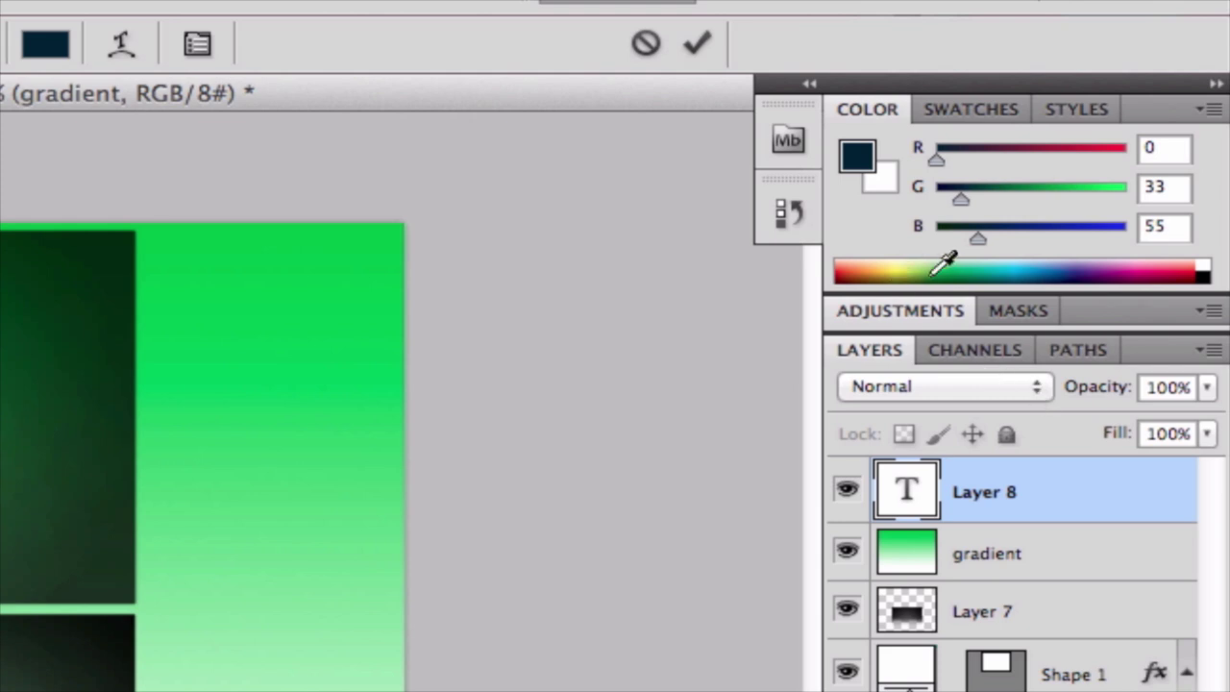
pyautogui.click(964, 269)
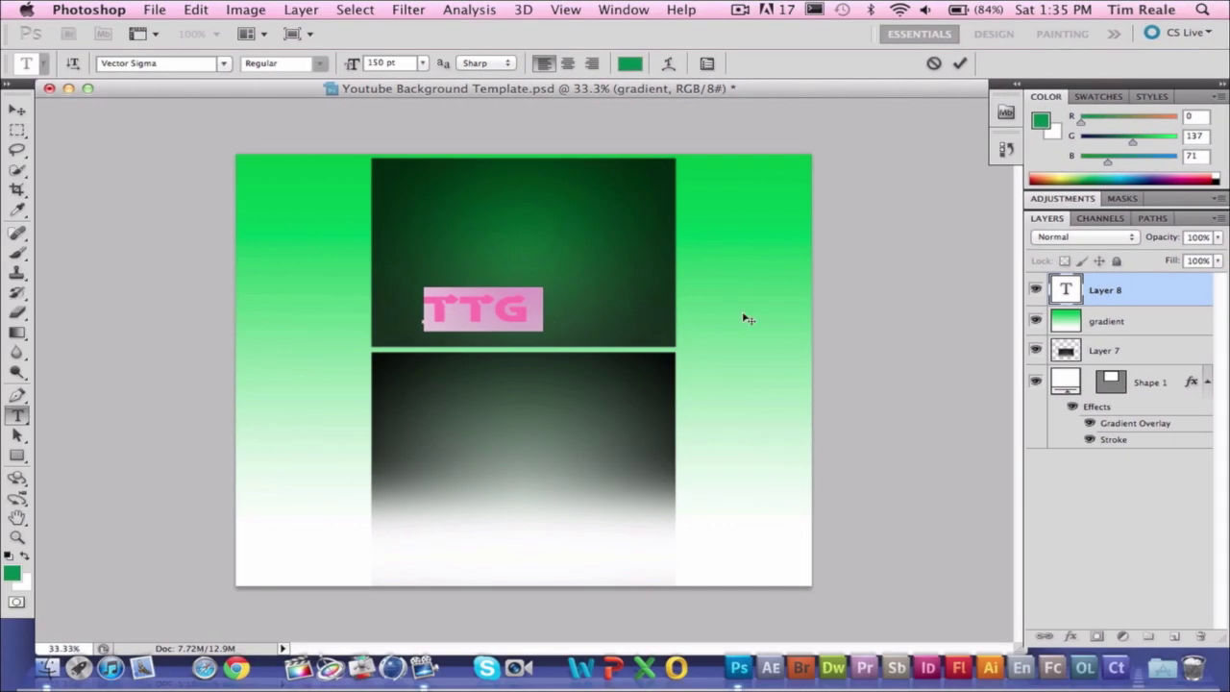
pyautogui.click(426, 324)
pyautogui.moveTo(426, 317); pyautogui.dragTo(529, 315)
pyautogui.click(1091, 179)
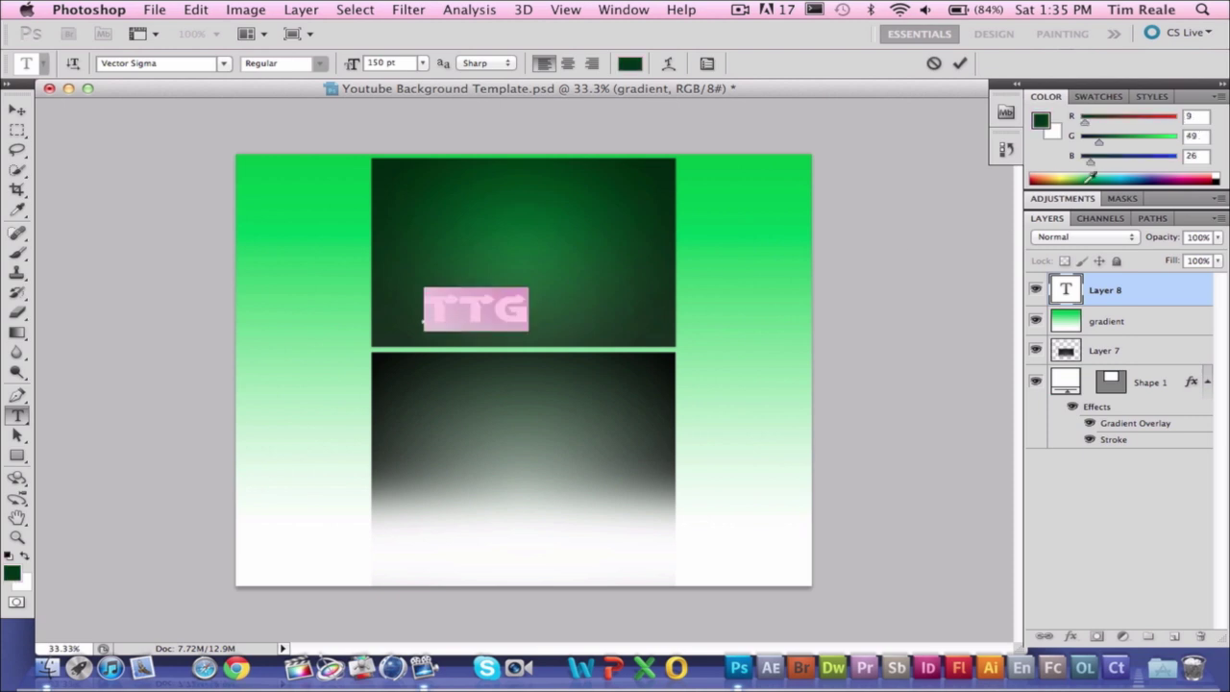
pyautogui.moveTo(1091, 178); pyautogui.dragTo(1100, 174)
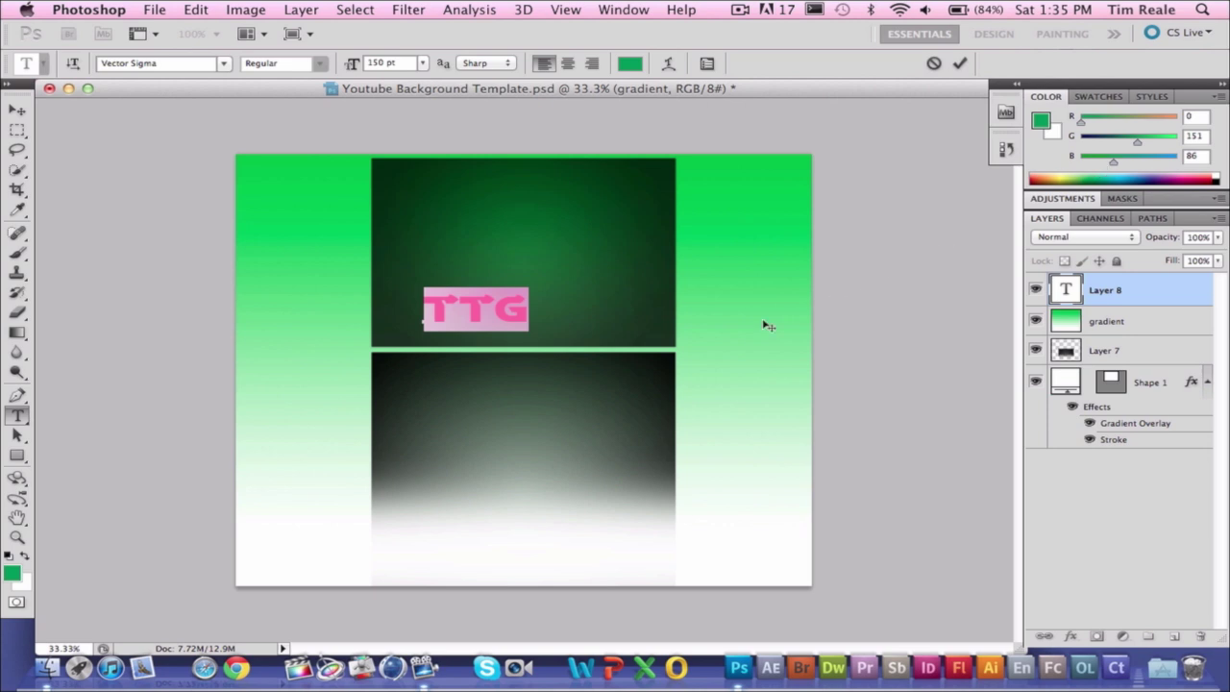
pyautogui.click(517, 320)
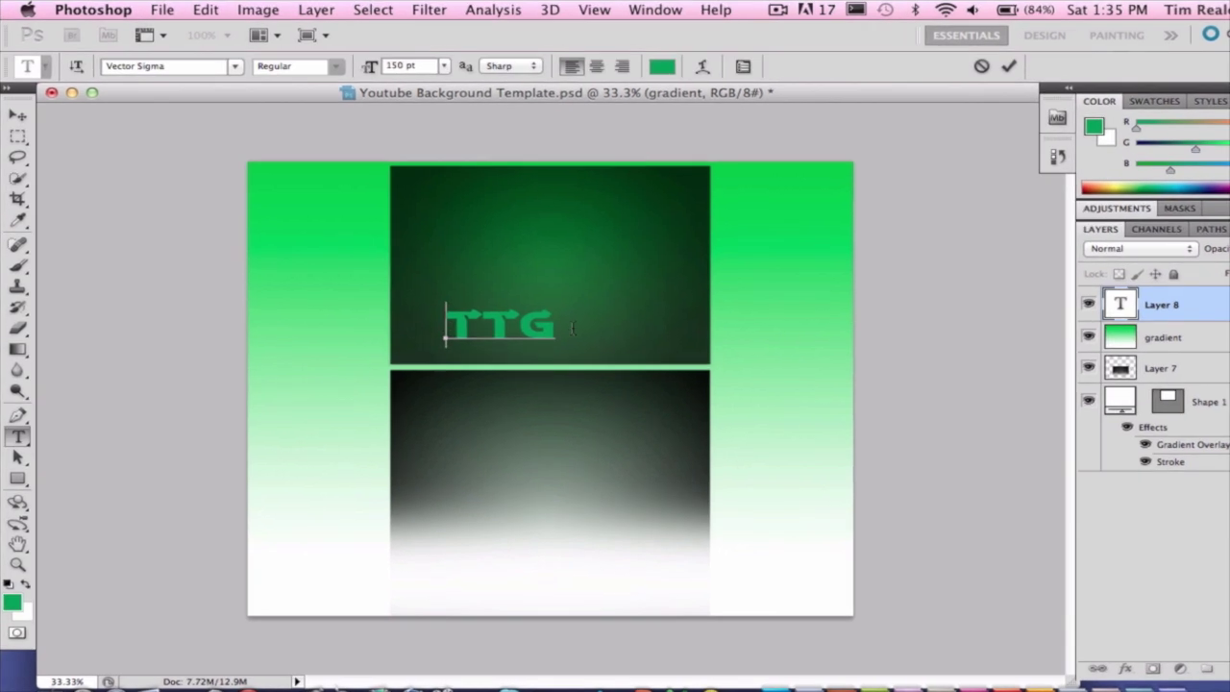
# Step: Rotate the TTG text 90° counter-clockwise and move it into the green area just left of the upper dark panel
pyautogui.press('super+a')
pyautogui.click(154, 11)
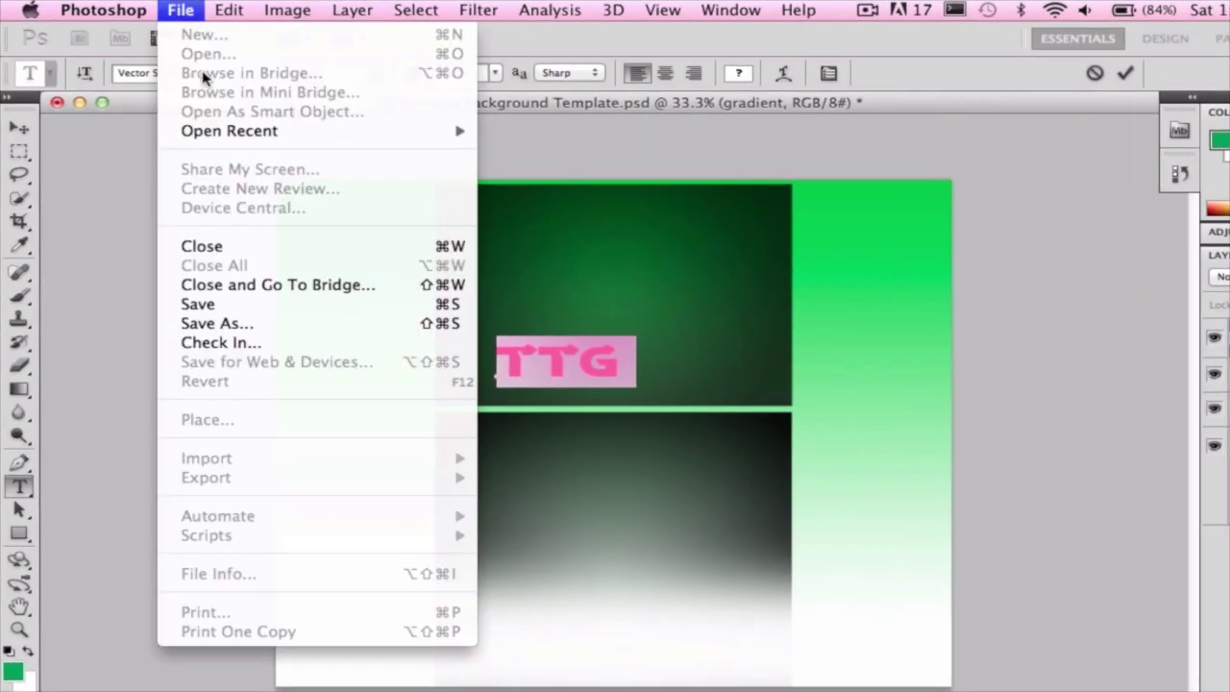
pyautogui.moveTo(218, 8)
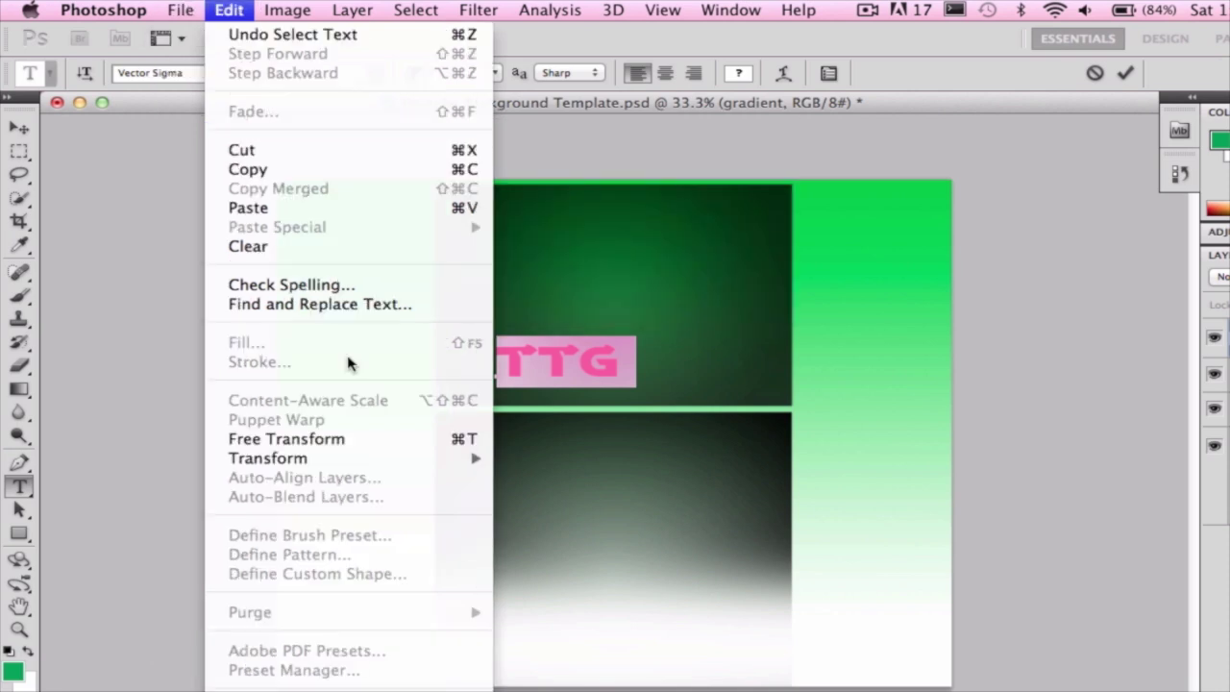
pyautogui.moveTo(360, 459)
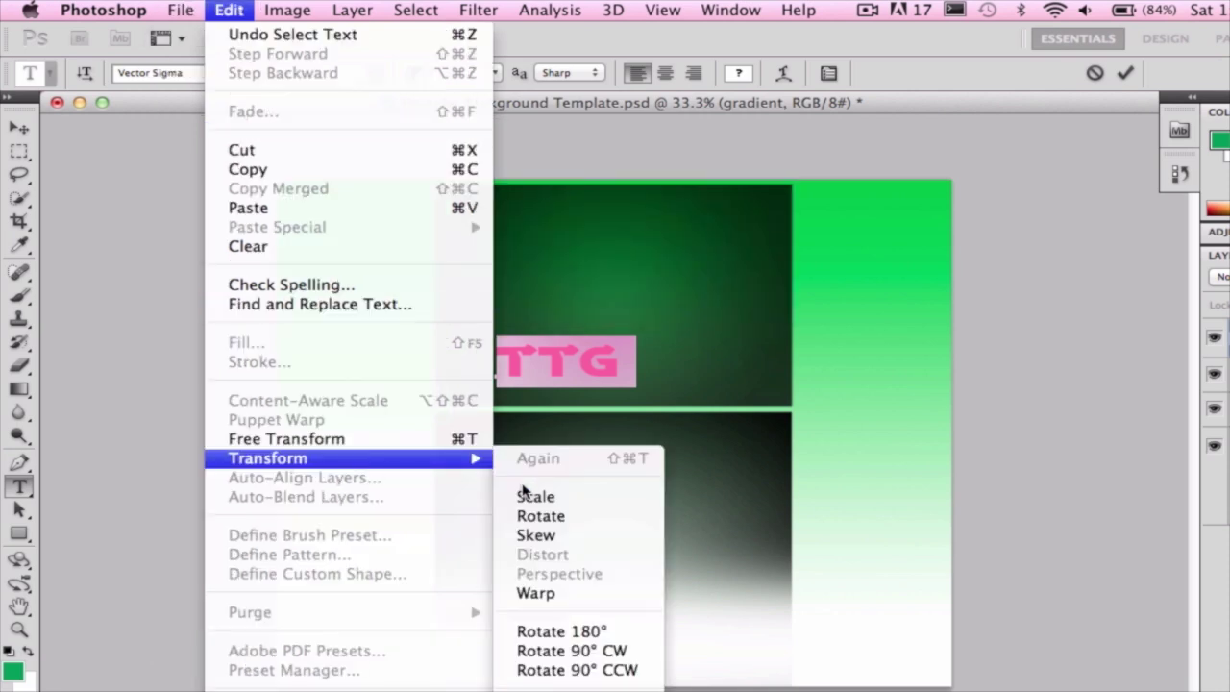
pyautogui.click(605, 672)
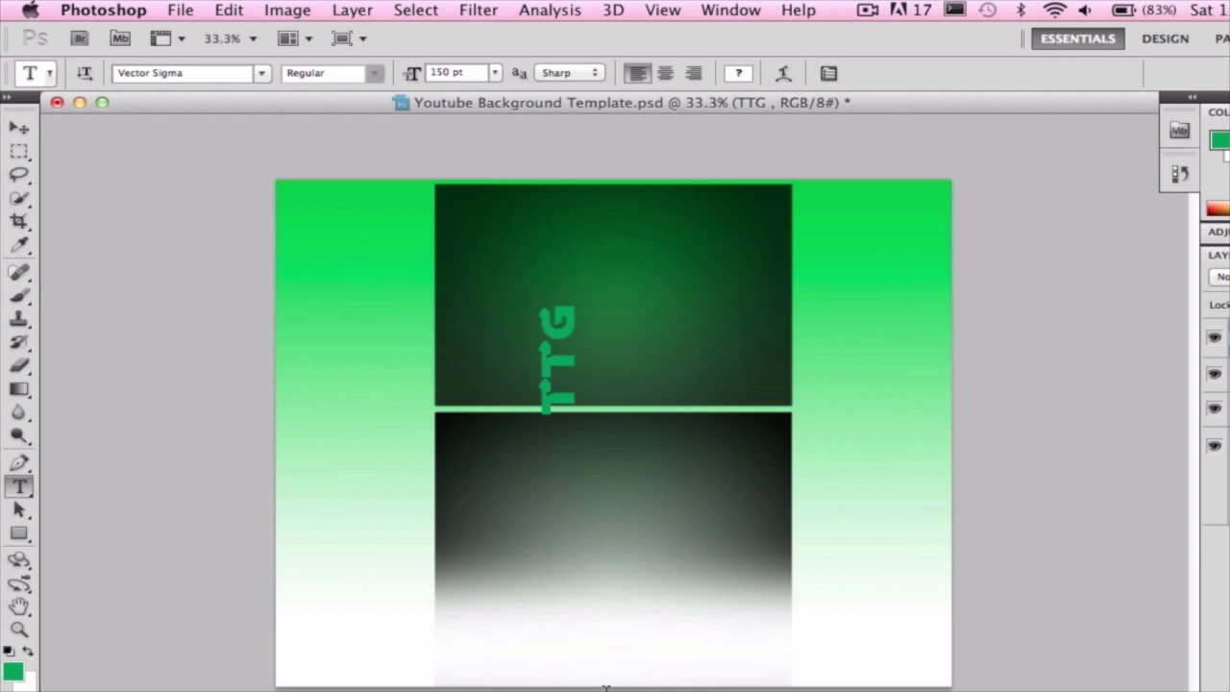
pyautogui.click(20, 126)
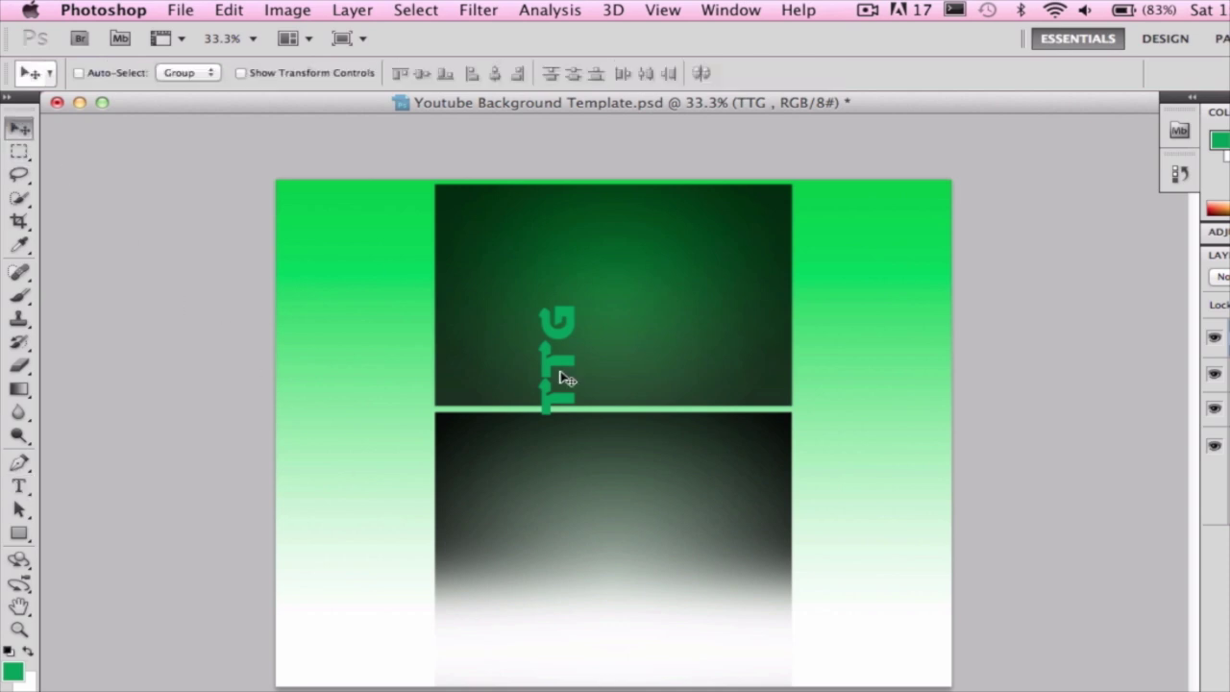
pyautogui.moveTo(565, 379); pyautogui.dragTo(405, 263)
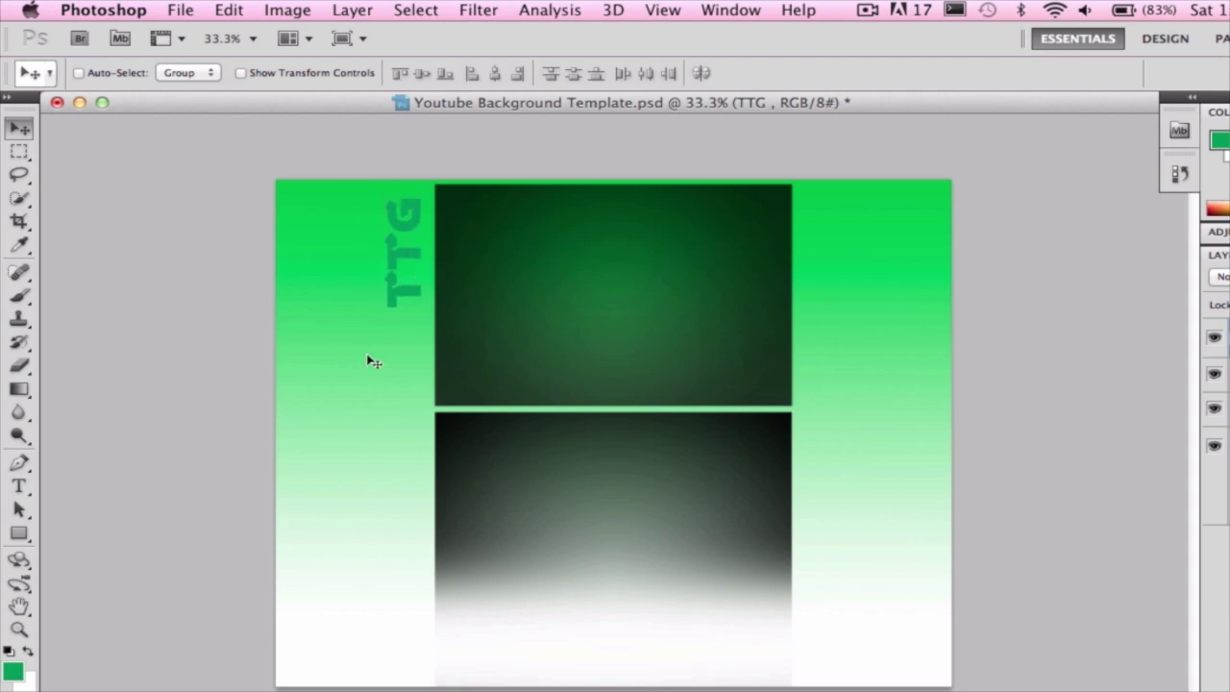
# Step: Recolour the rotated TTG text to a bright, light green and move it slightly lower beside the upper panel
pyautogui.click(17, 488)
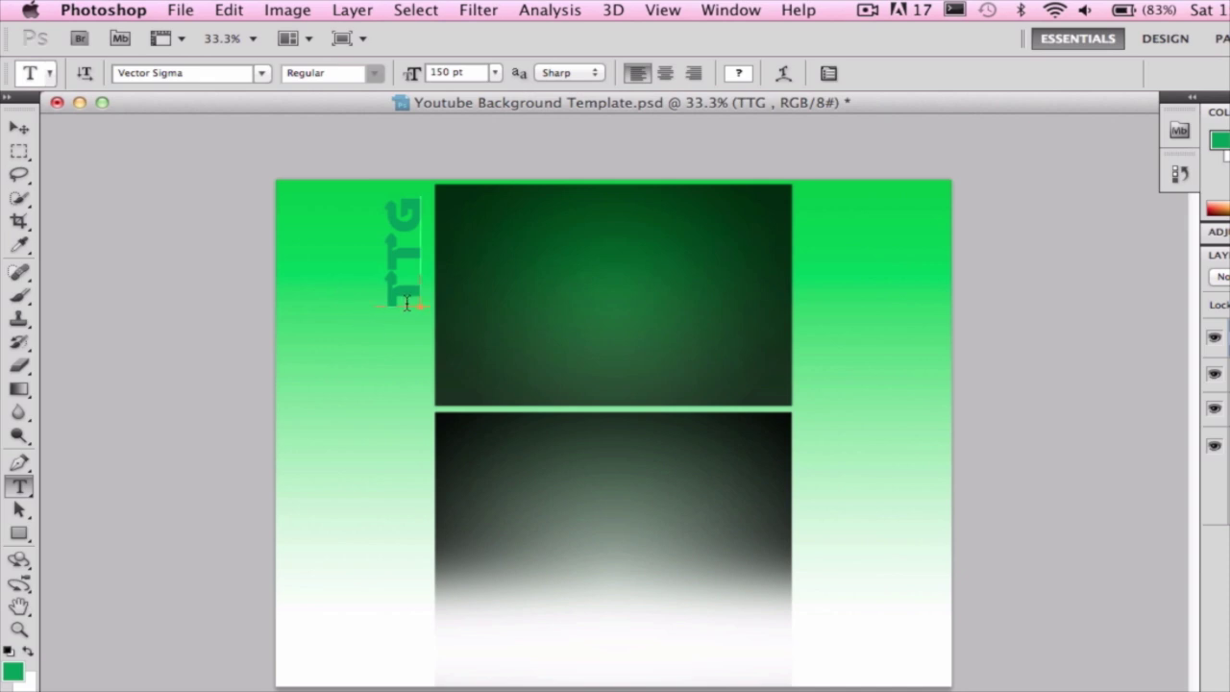
pyautogui.moveTo(407, 304); pyautogui.dragTo(405, 205)
pyautogui.click(738, 73)
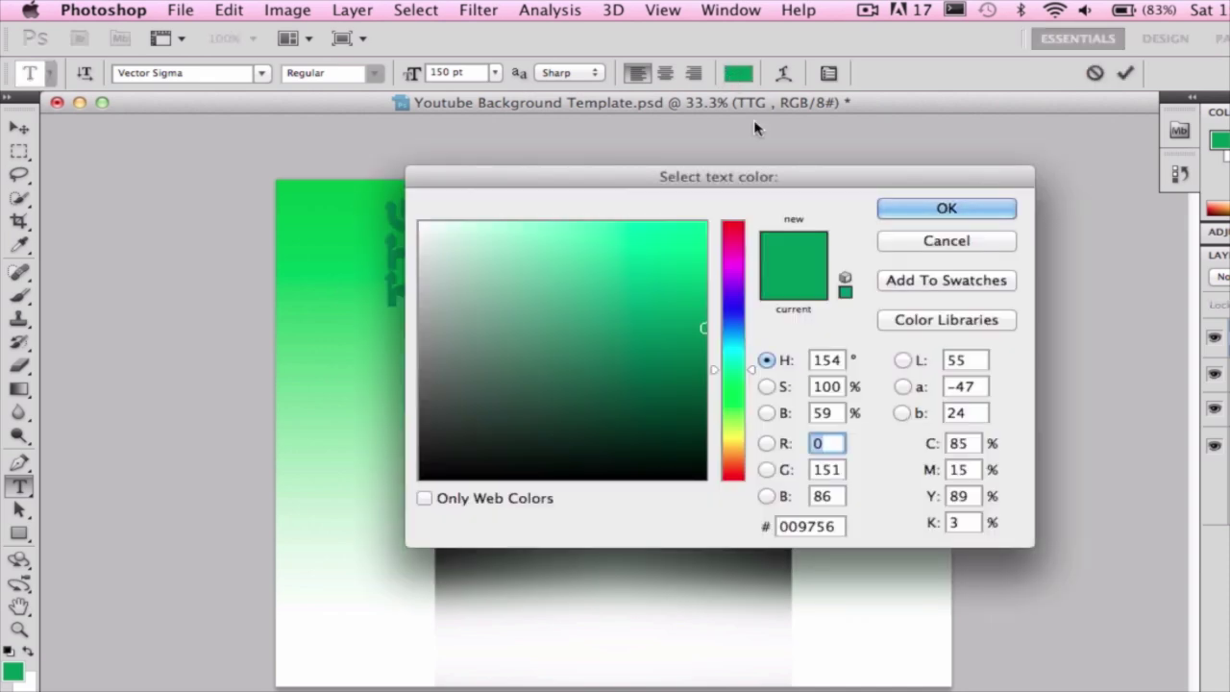
pyautogui.click(684, 292)
pyautogui.moveTo(747, 370)
pyautogui.mouseDown()
pyautogui.moveTo(740, 406)
pyautogui.moveTo(741, 385)
pyautogui.mouseUp()
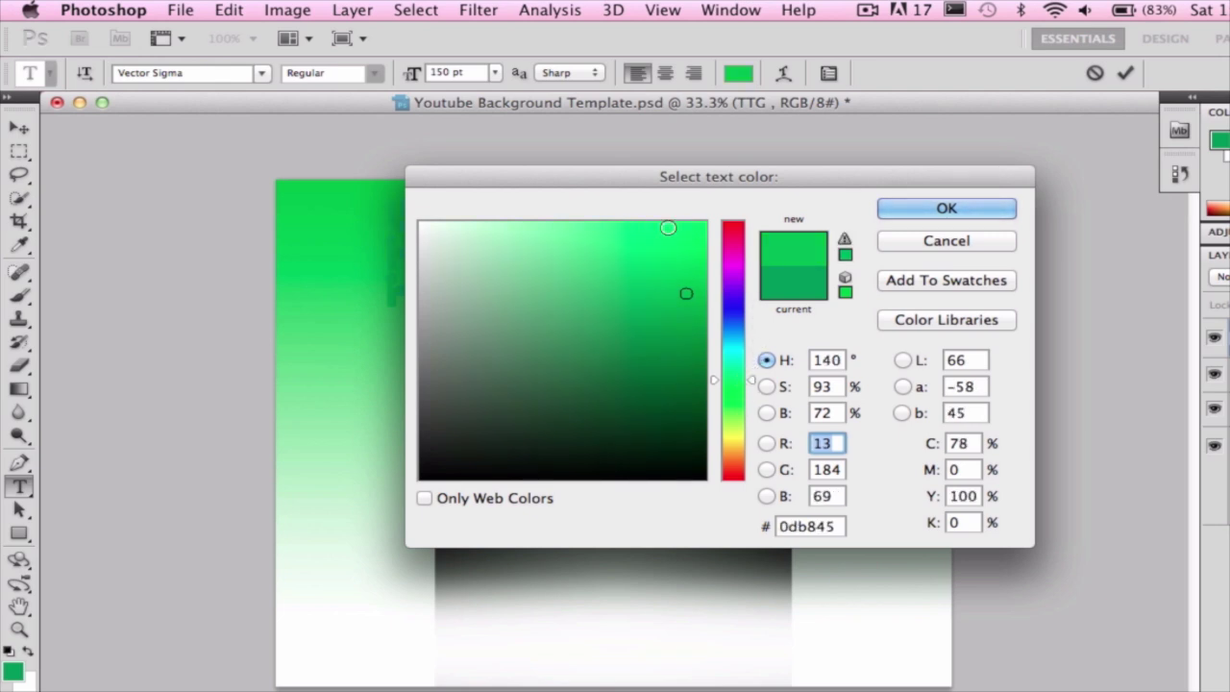
pyautogui.moveTo(673, 230); pyautogui.dragTo(634, 248)
pyautogui.click(968, 211)
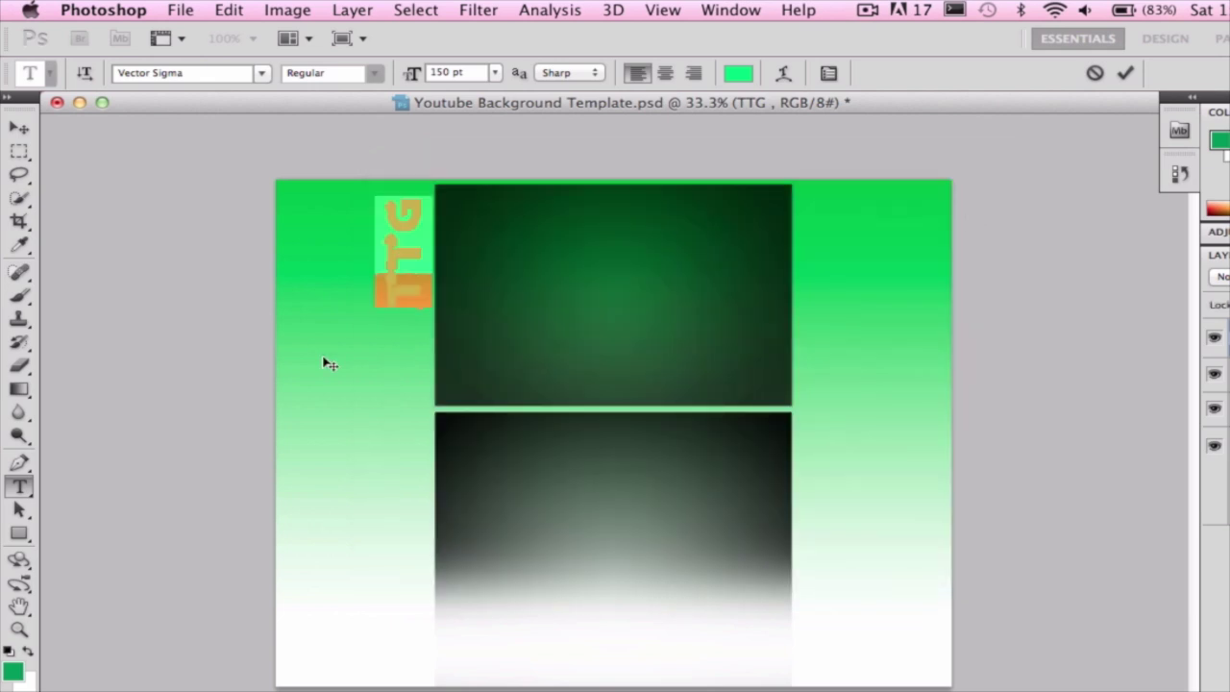
pyautogui.click(19, 128)
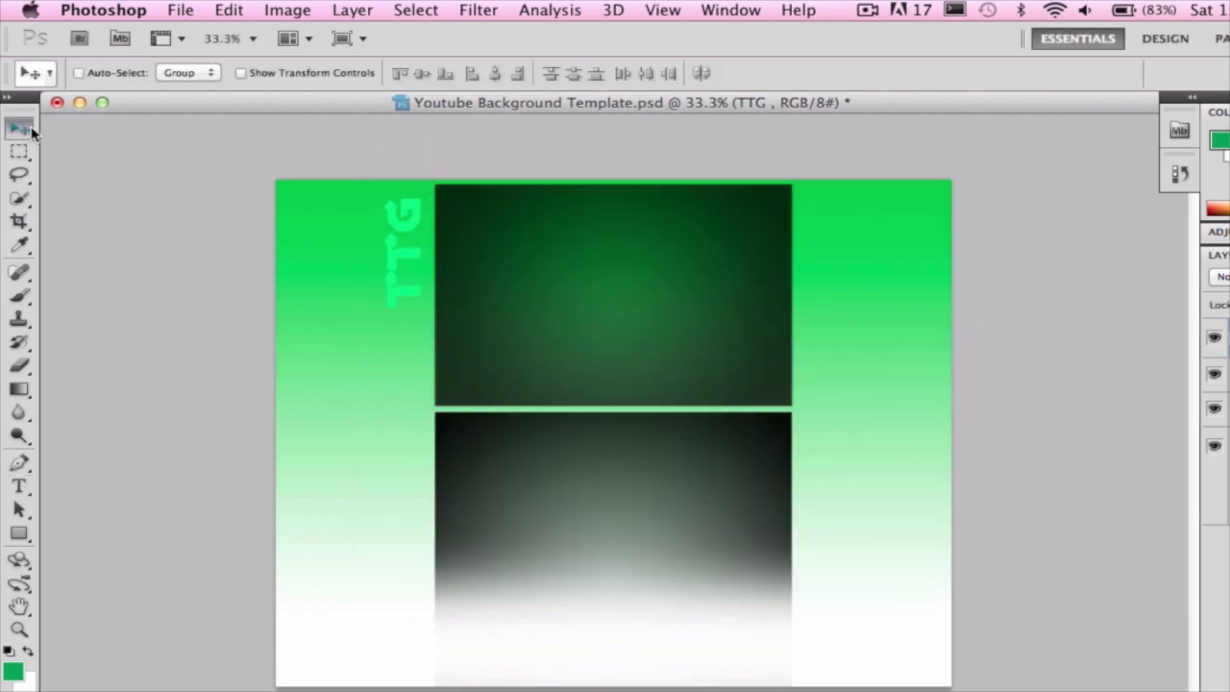
pyautogui.moveTo(408, 261); pyautogui.dragTo(408, 287)
# Step: Enlarge the vertical TTG text to 250 pt and move it down so it sits fully inside the canvas beside the upper dark panel
pyautogui.click(19, 485)
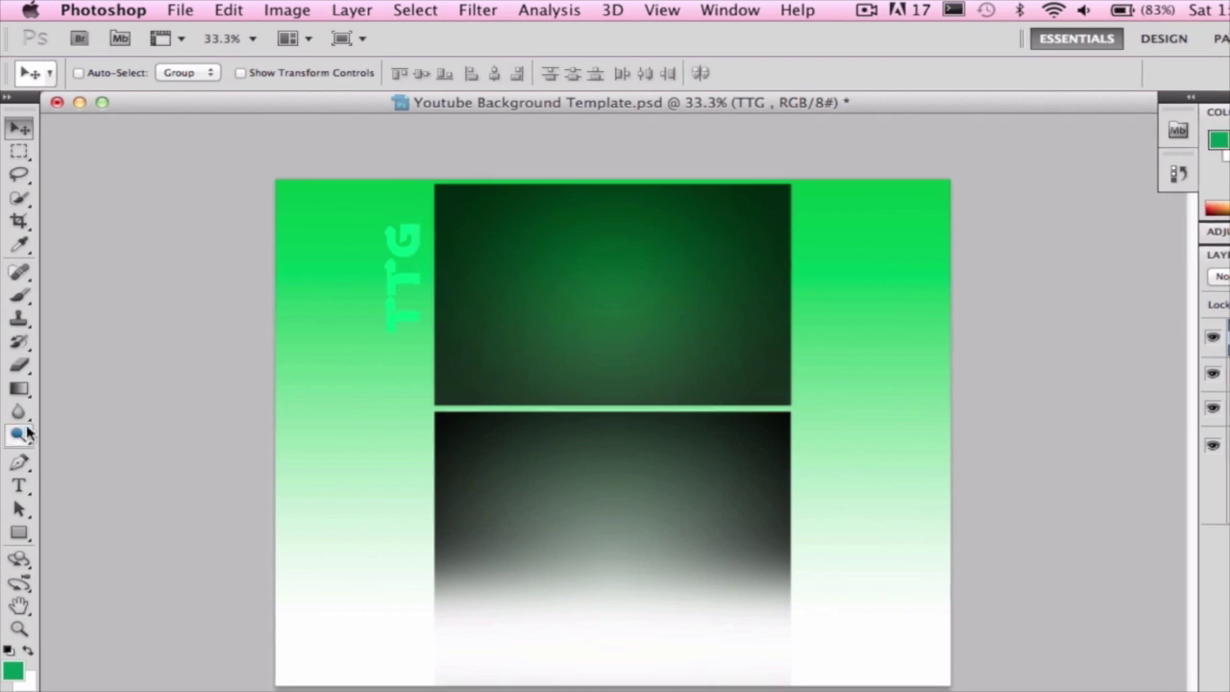
pyautogui.doubleClick(411, 320)
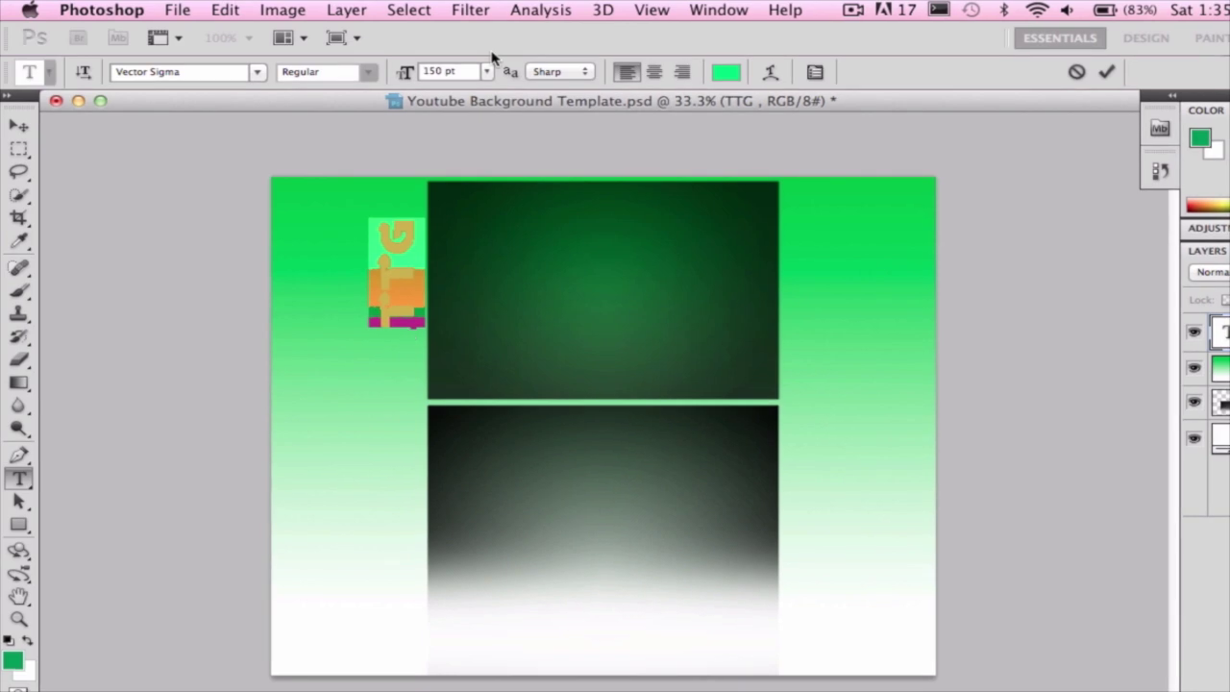
pyautogui.doubleClick(444, 71)
pyautogui.write('50')
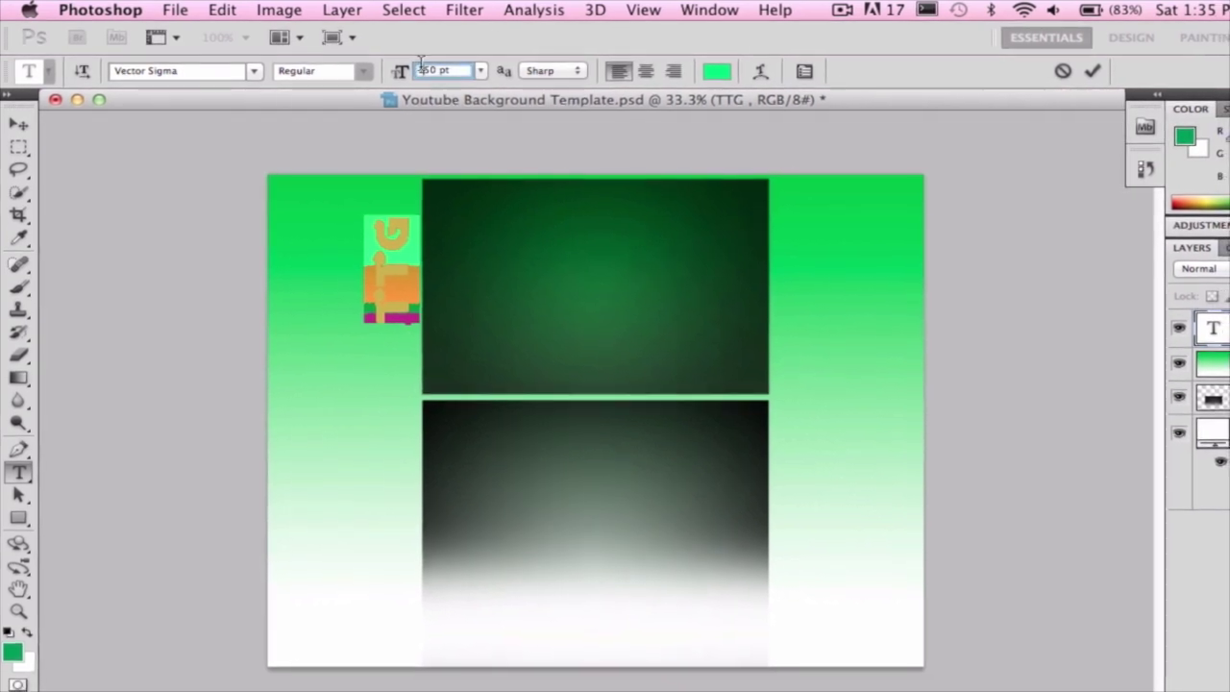
pyautogui.press('Return')
pyautogui.write('250')
pyautogui.press('Return')
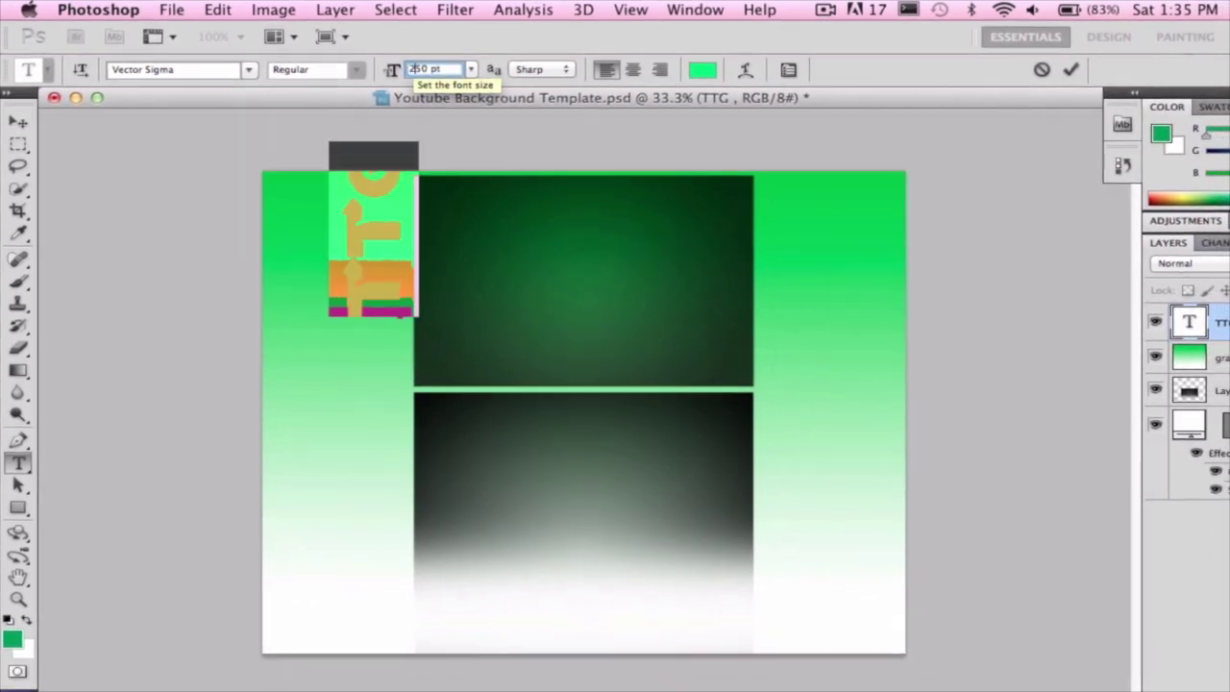
pyautogui.click(17, 120)
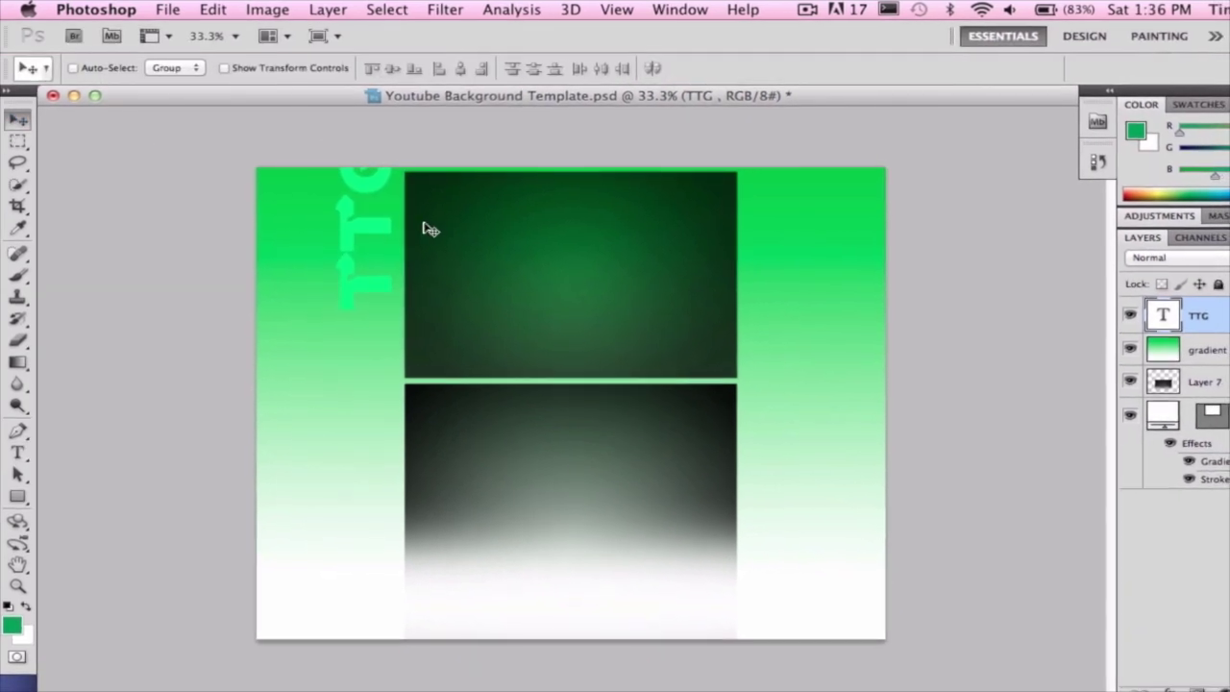
pyautogui.moveTo(370, 235); pyautogui.dragTo(359, 270)
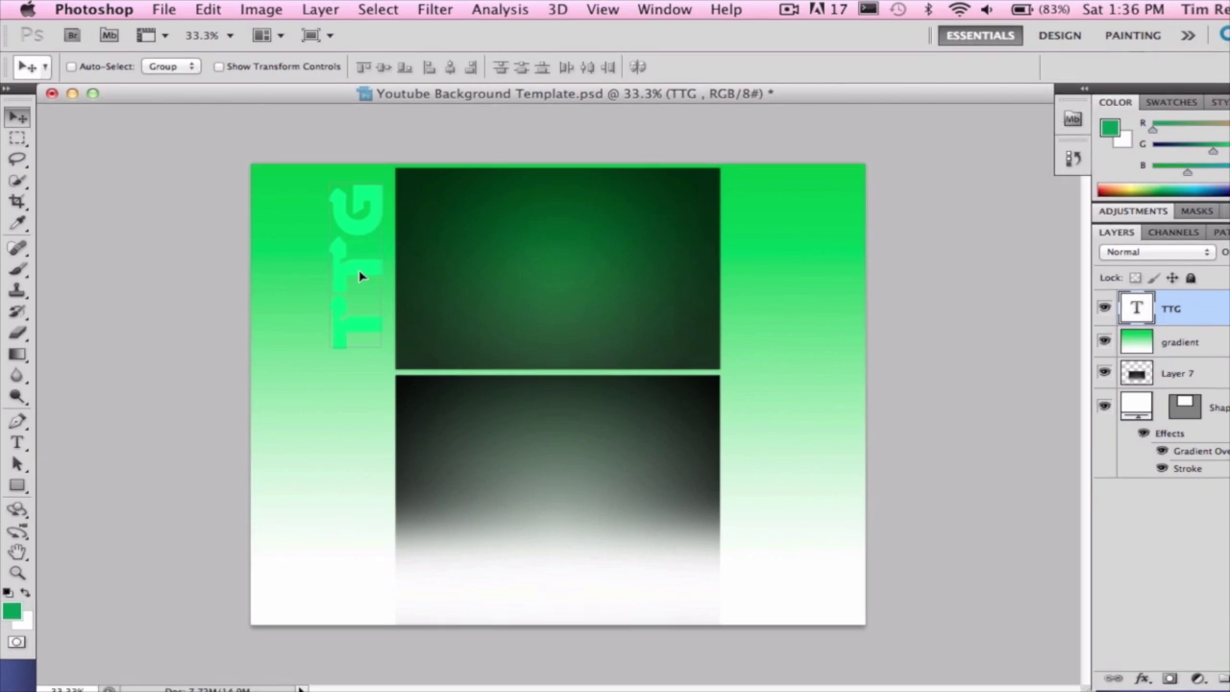
# Step: Add the text "Productions" in the upper part of the lower dark panel, using Vector Sigma Regular at 72 pt
pyautogui.click(17, 440)
pyautogui.click(475, 412)
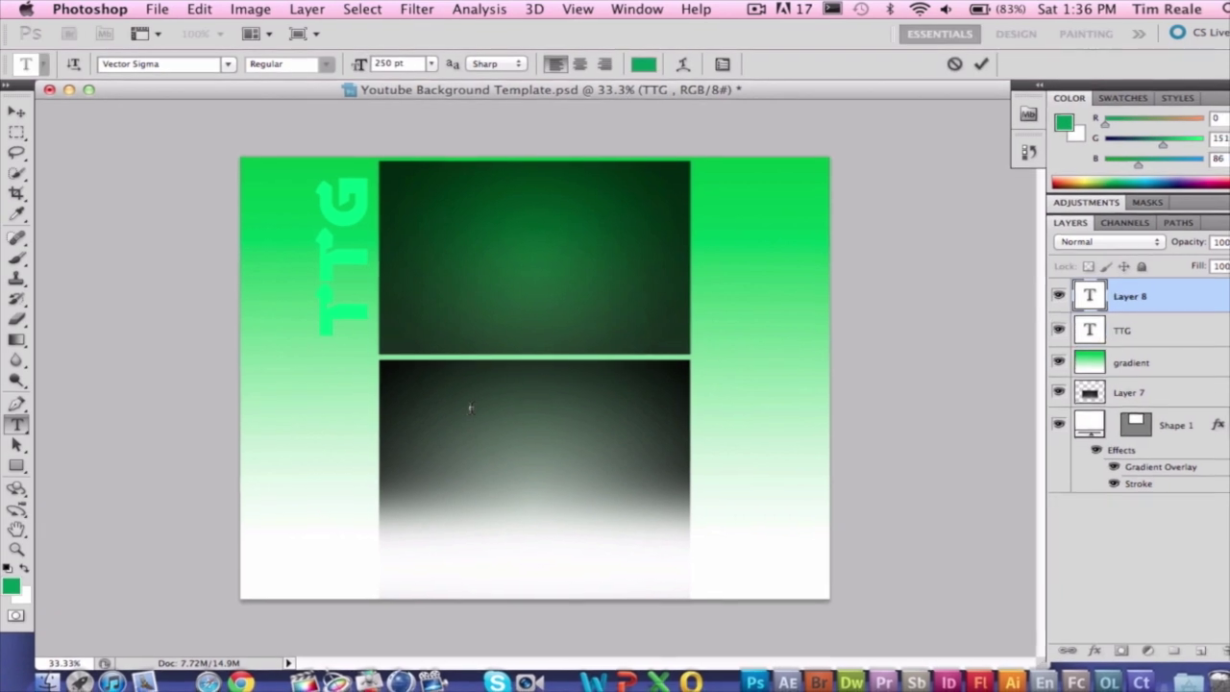
pyautogui.click(429, 63)
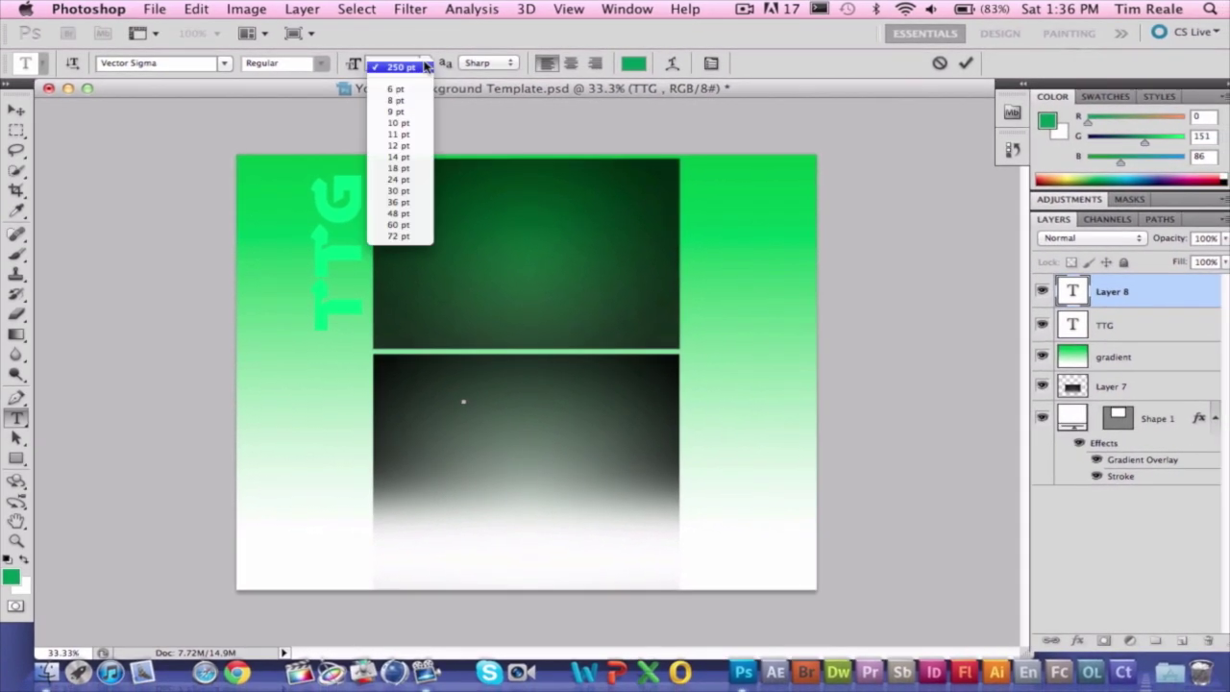
pyautogui.click(423, 236)
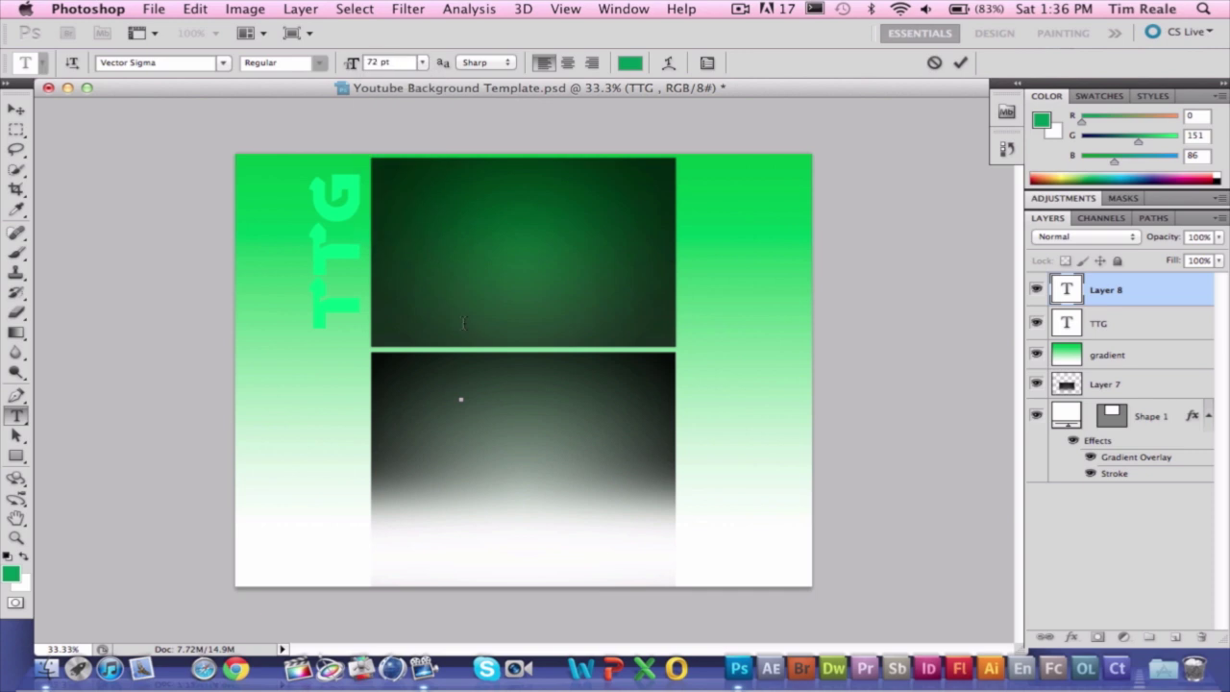
pyautogui.write('Productions')
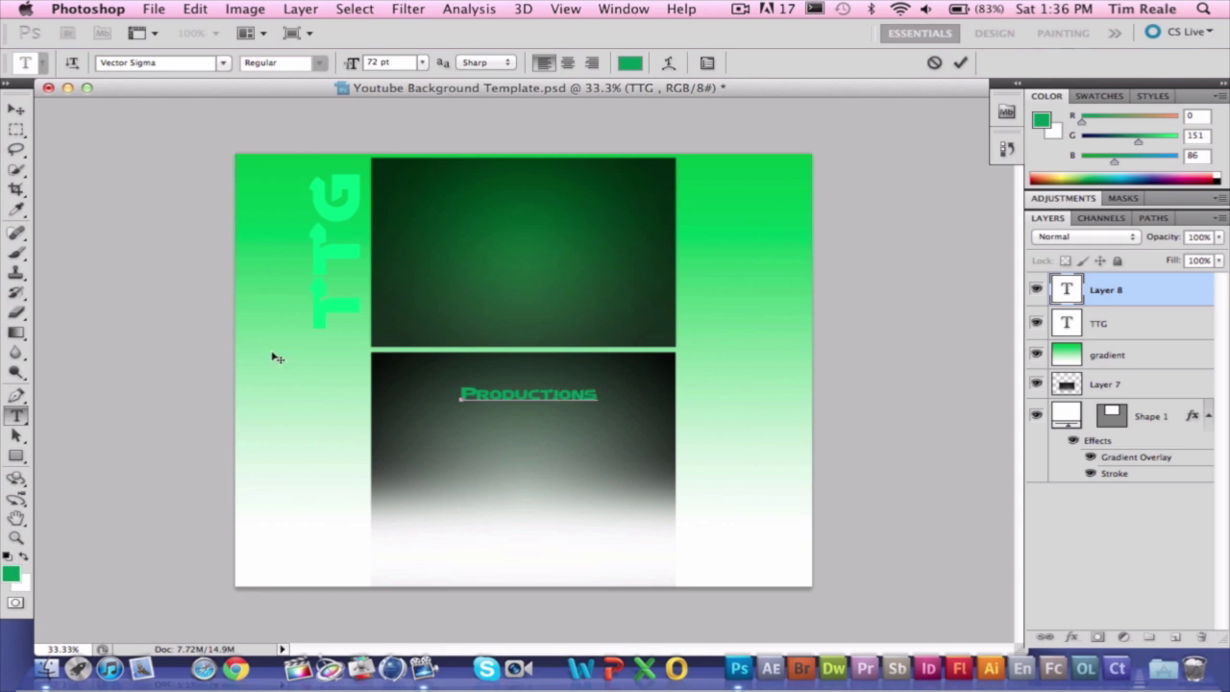
# Step: Rotate the Productions text 90° clockwise and place it in the green area just right of the upper dark panel, near its top
pyautogui.click(16, 111)
pyautogui.moveTo(544, 398); pyautogui.dragTo(714, 259)
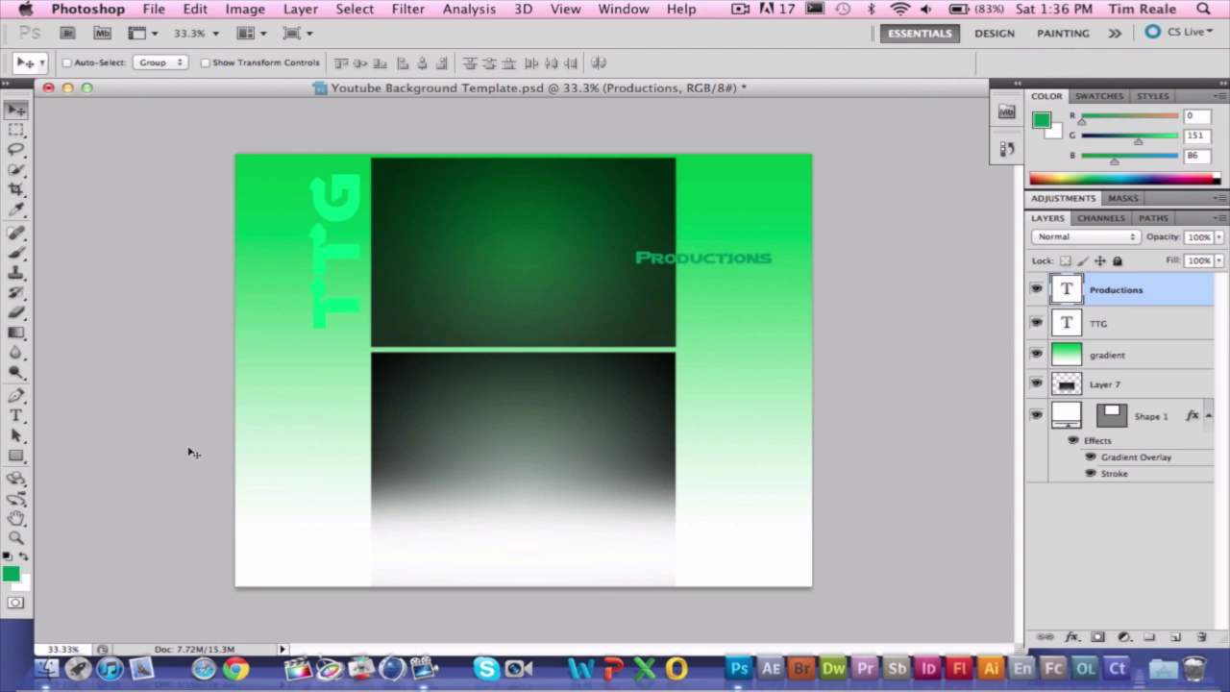
pyautogui.click(26, 423)
pyautogui.moveTo(635, 258); pyautogui.dragTo(781, 256)
pyautogui.click(154, 8)
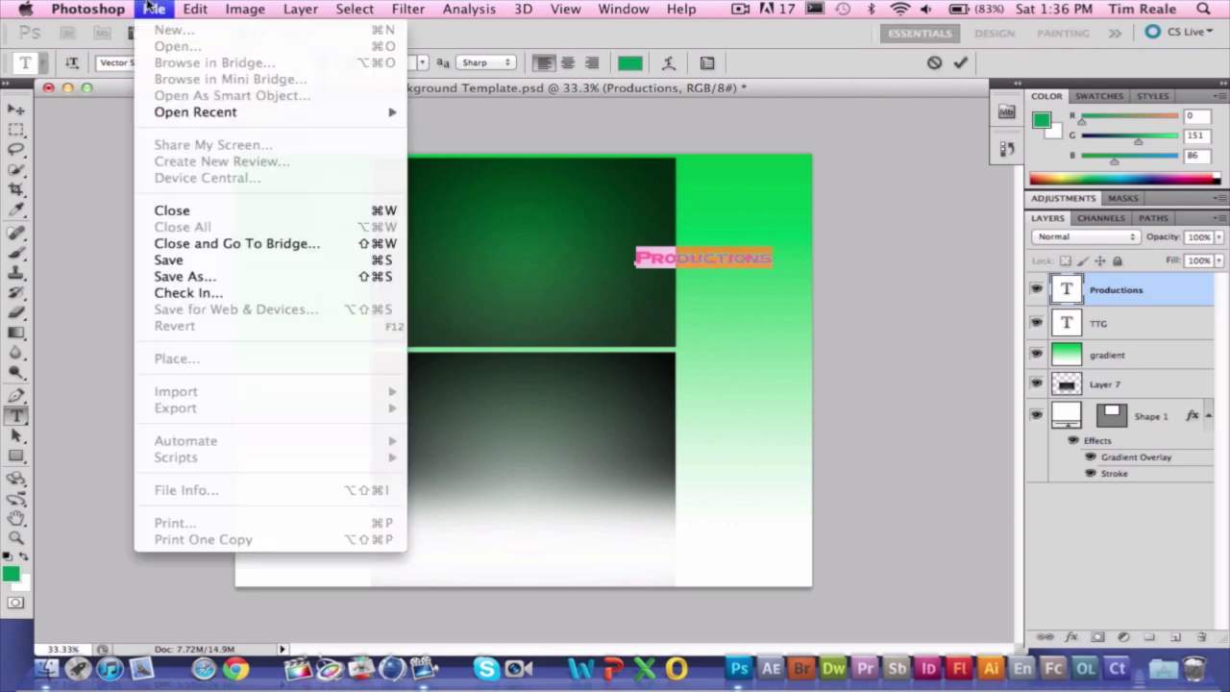
pyautogui.moveTo(196, 8)
pyautogui.moveTo(268, 394)
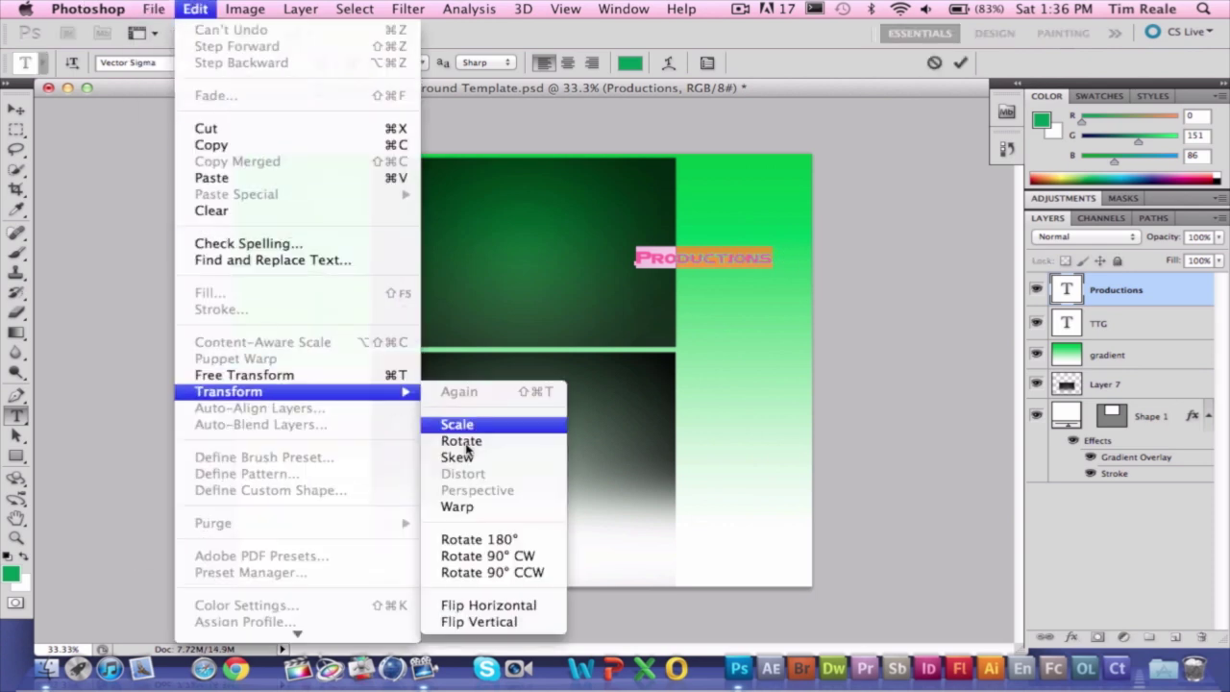
pyautogui.click(490, 556)
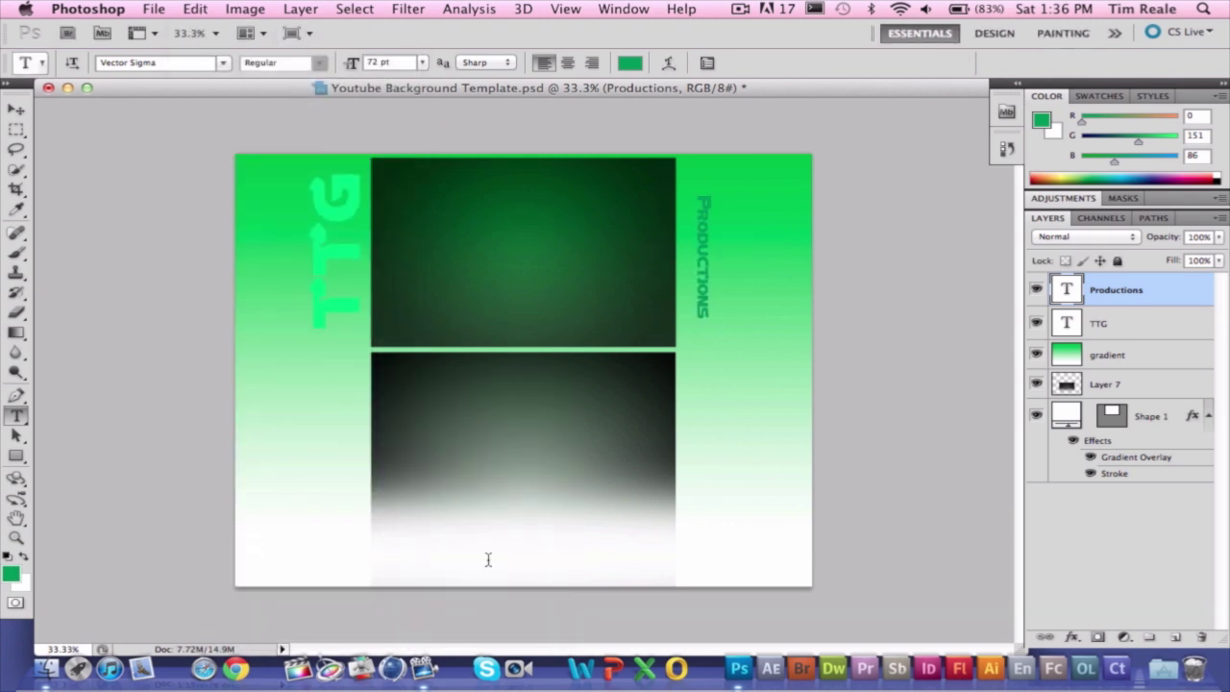
pyautogui.click(16, 108)
pyautogui.moveTo(707, 236)
pyautogui.mouseDown()
pyautogui.moveTo(689, 201)
pyautogui.moveTo(698, 214)
pyautogui.mouseUp()
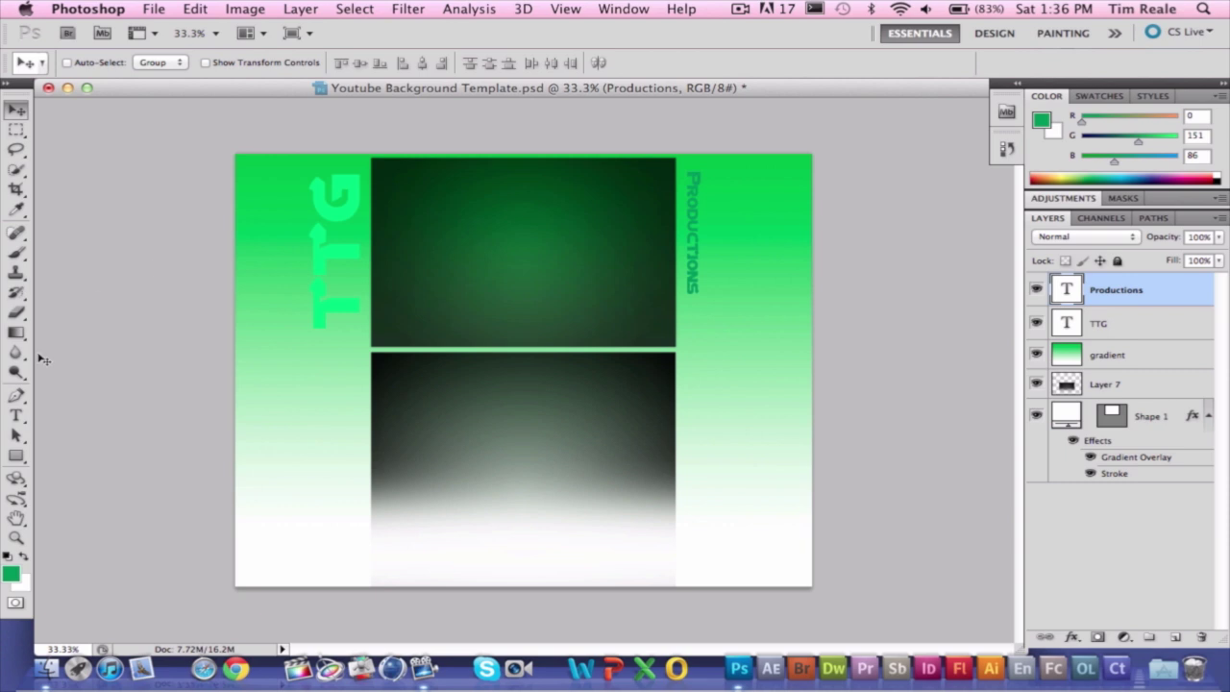
# Step: Set the font size of the whole vertical Productions text to 122 pt
pyautogui.click(17, 415)
pyautogui.doubleClick(698, 176)
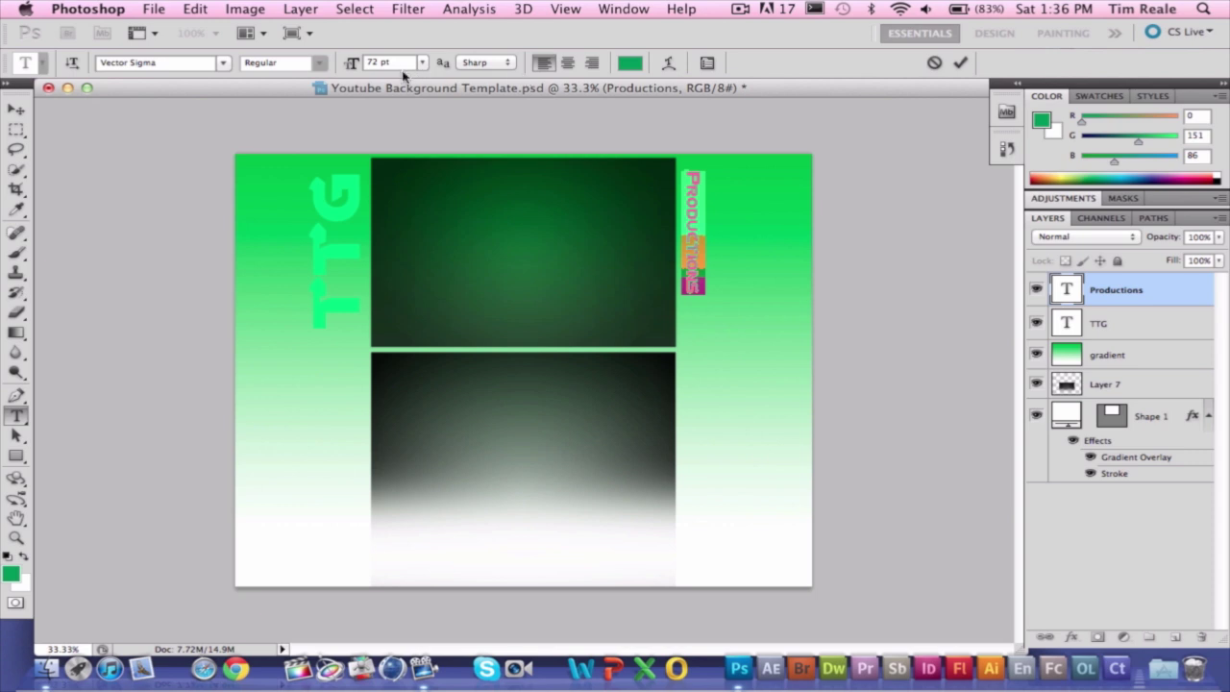
pyautogui.click(373, 63)
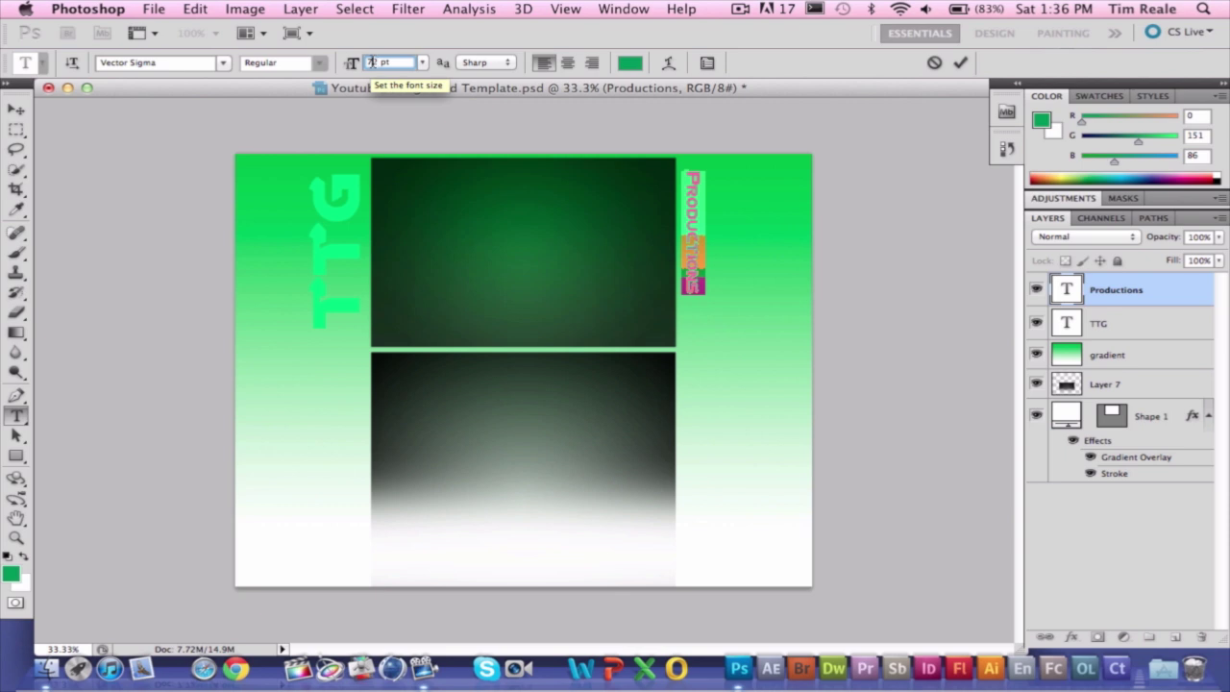
pyautogui.write('2')
pyautogui.press('Return')
pyautogui.write('152')
pyautogui.press('Return')
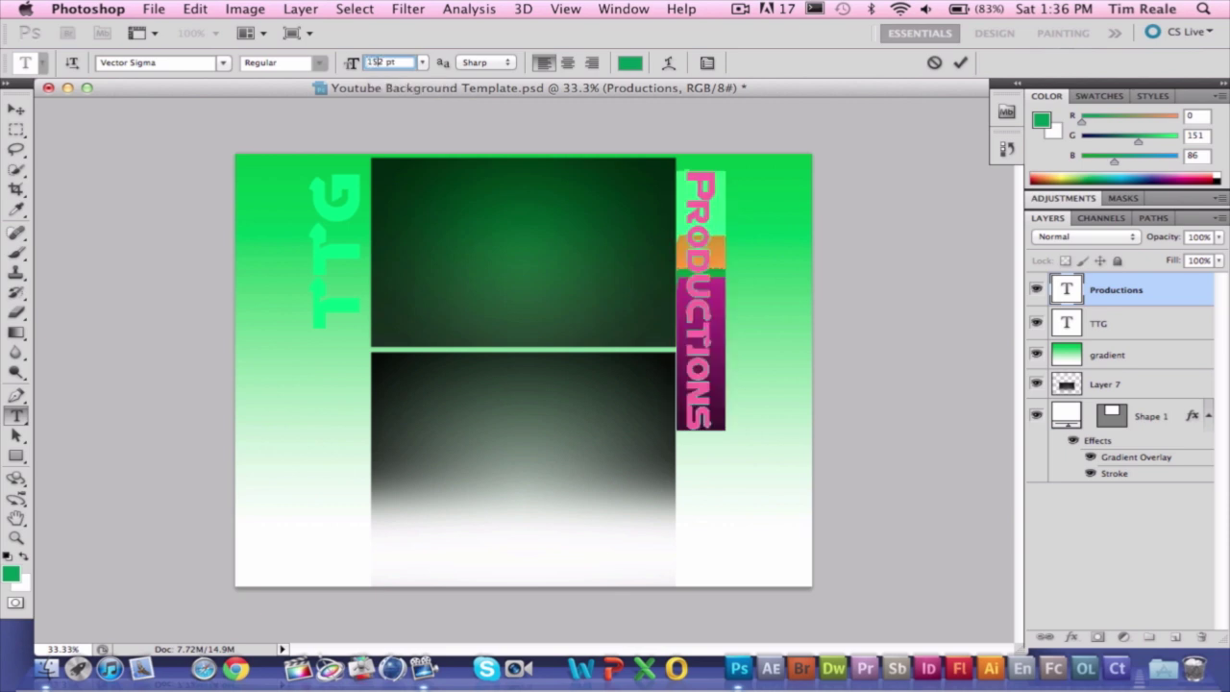
pyautogui.press('BackSpace')
pyautogui.press('Return')
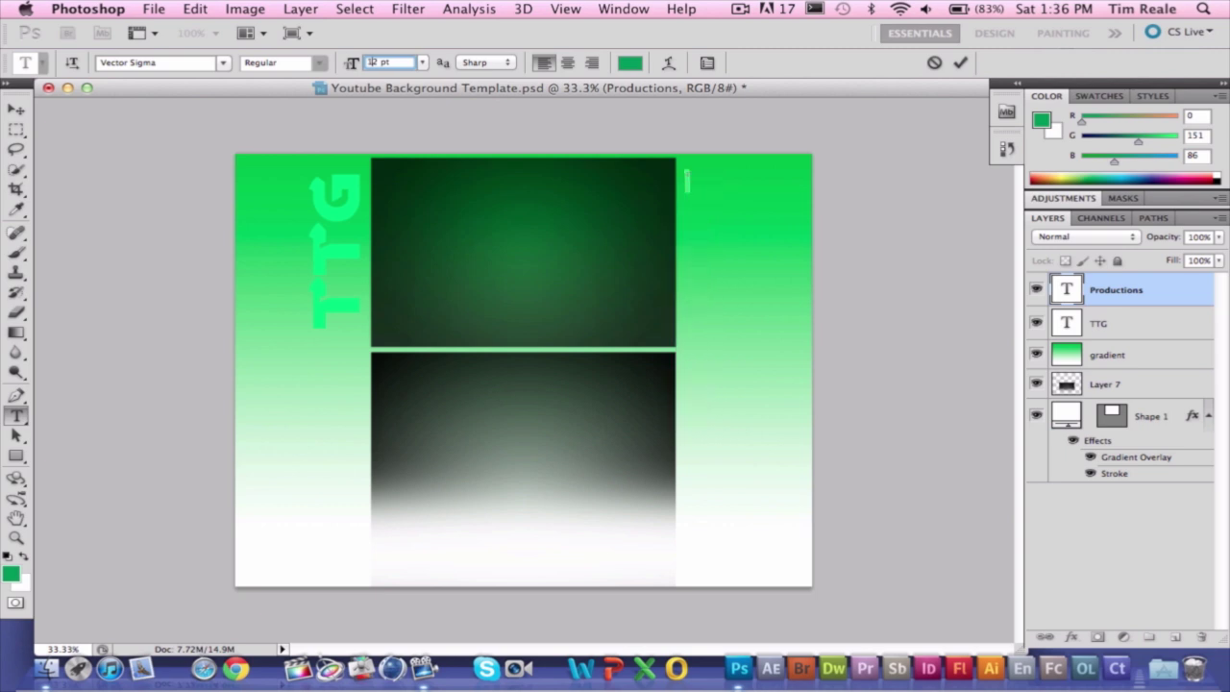
pyautogui.write('2')
pyautogui.press('Return')
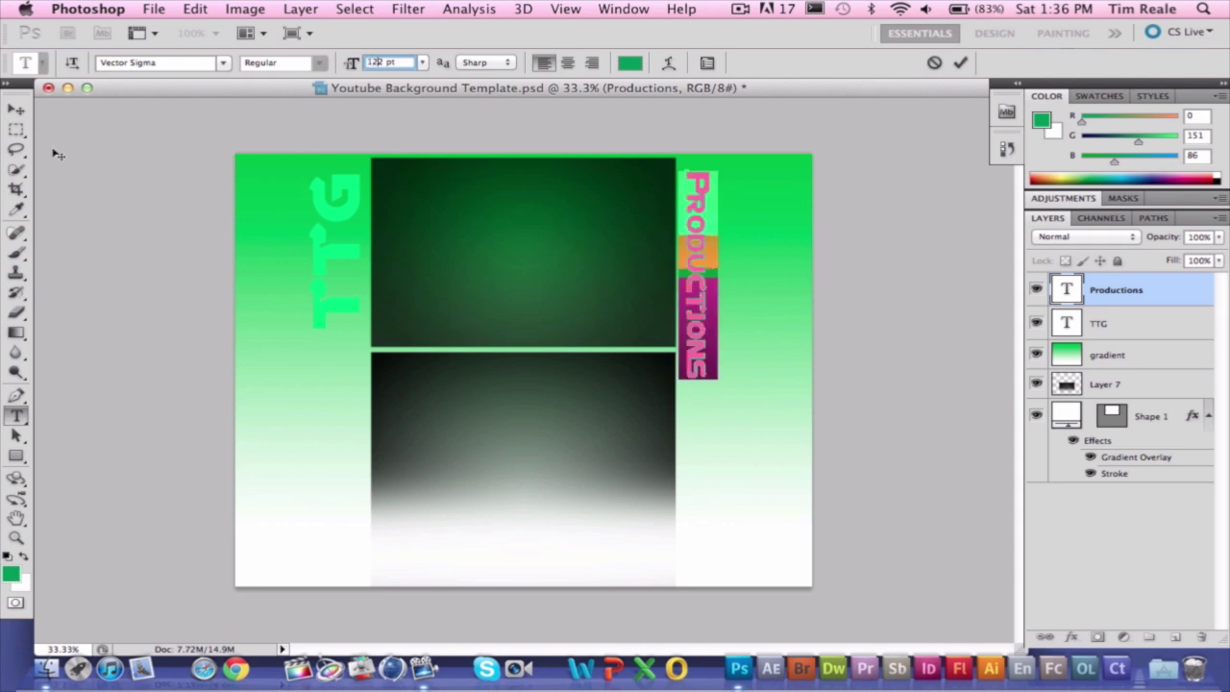
pyautogui.click(19, 110)
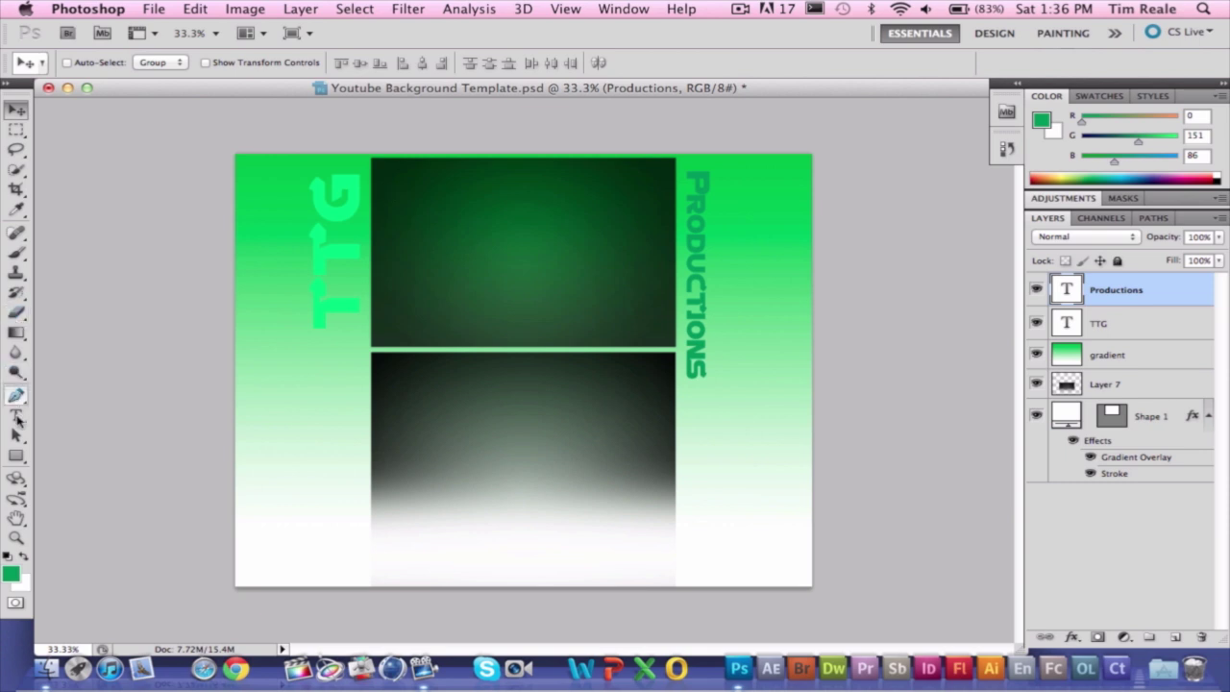
# Step: Add a thin black outline to the TTG text with a Stroke layer effect at its default settings
pyautogui.click(16, 416)
pyautogui.moveTo(331, 191); pyautogui.dragTo(327, 351)
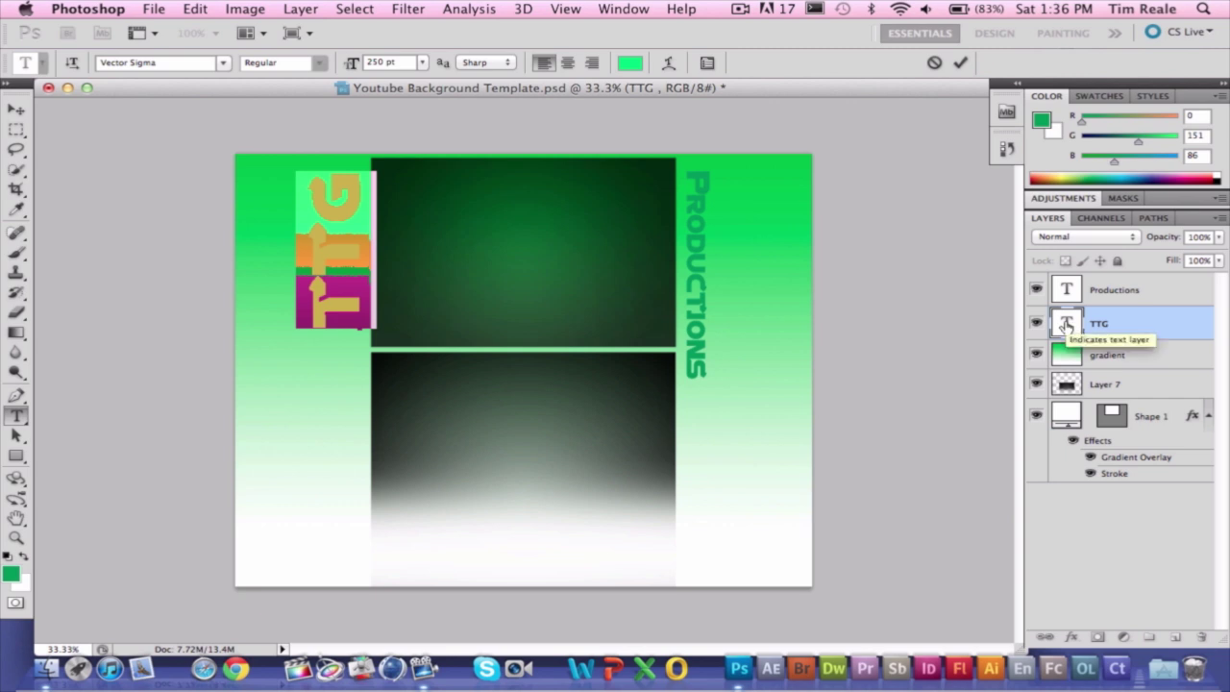
pyautogui.click(1165, 333)
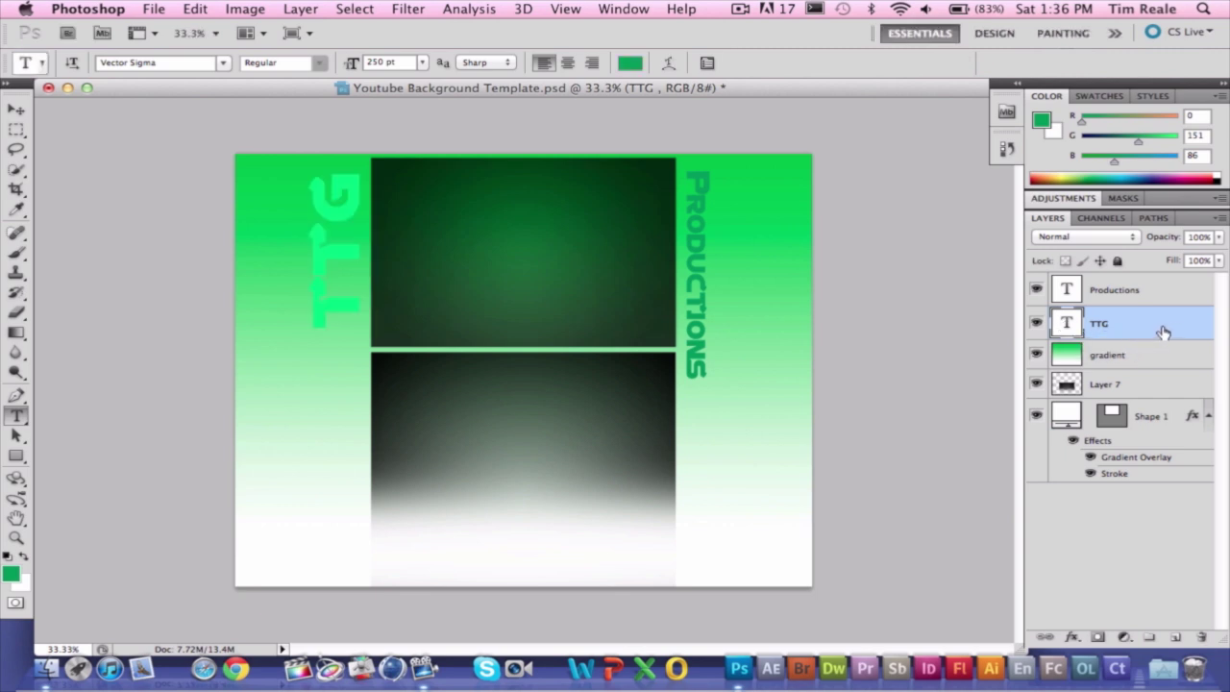
pyautogui.doubleClick(1164, 332)
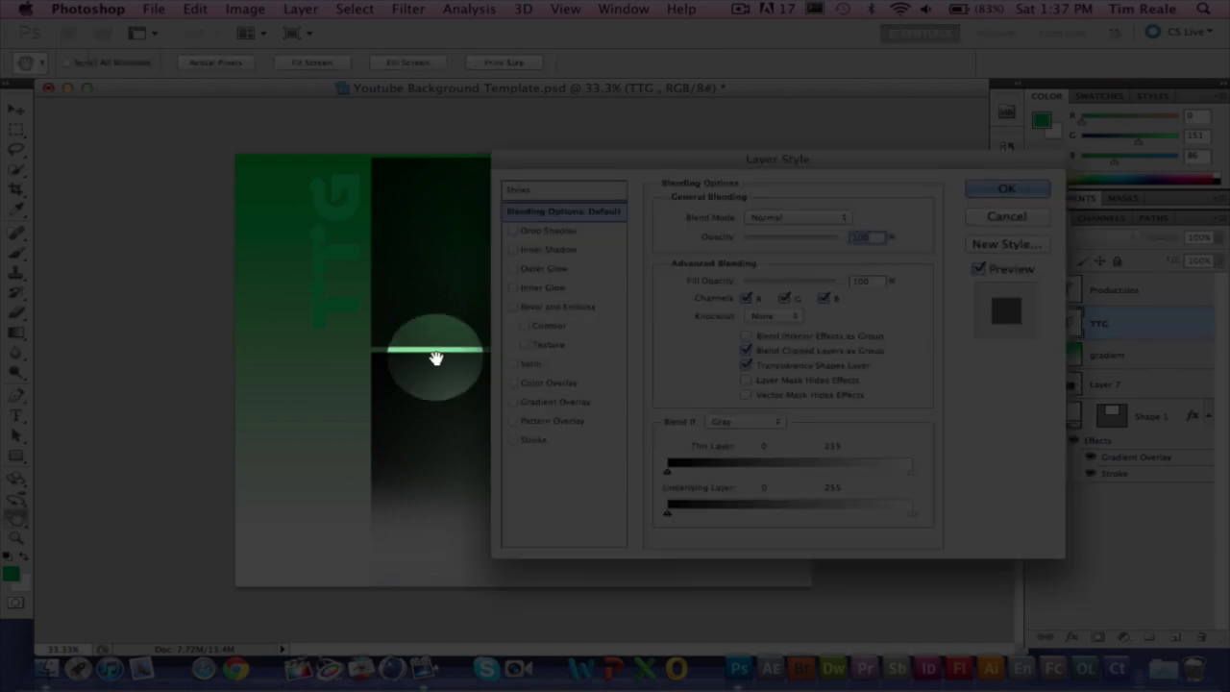
pyautogui.click(513, 441)
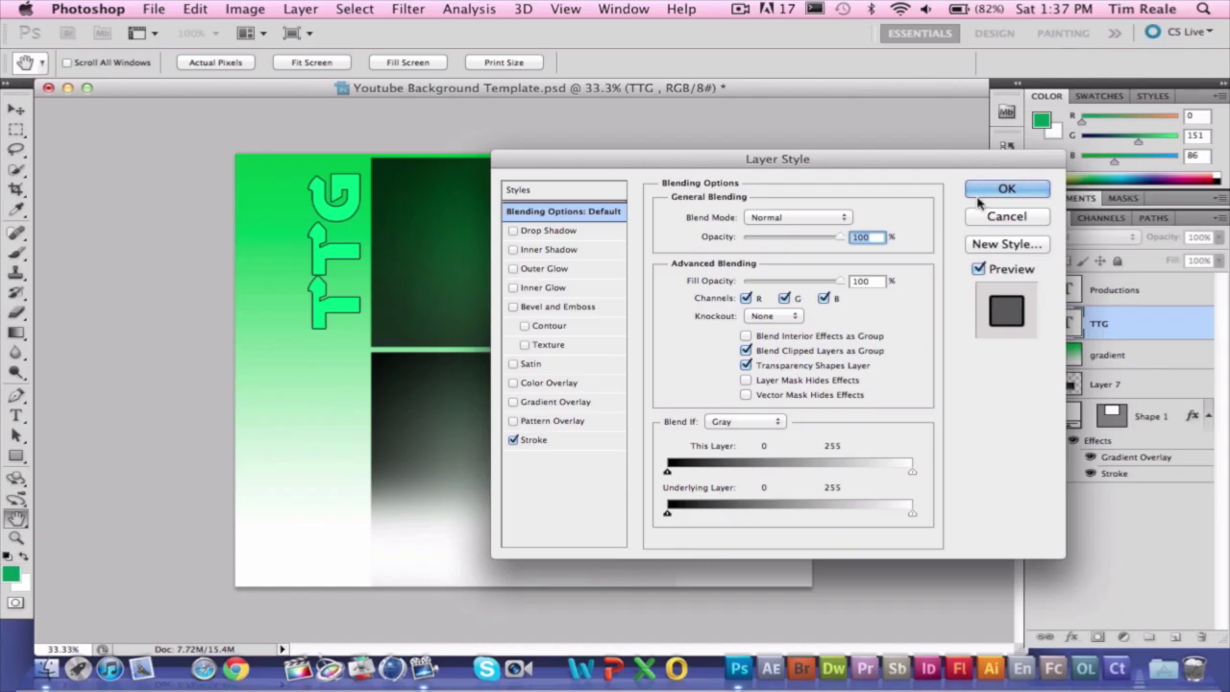
pyautogui.click(980, 192)
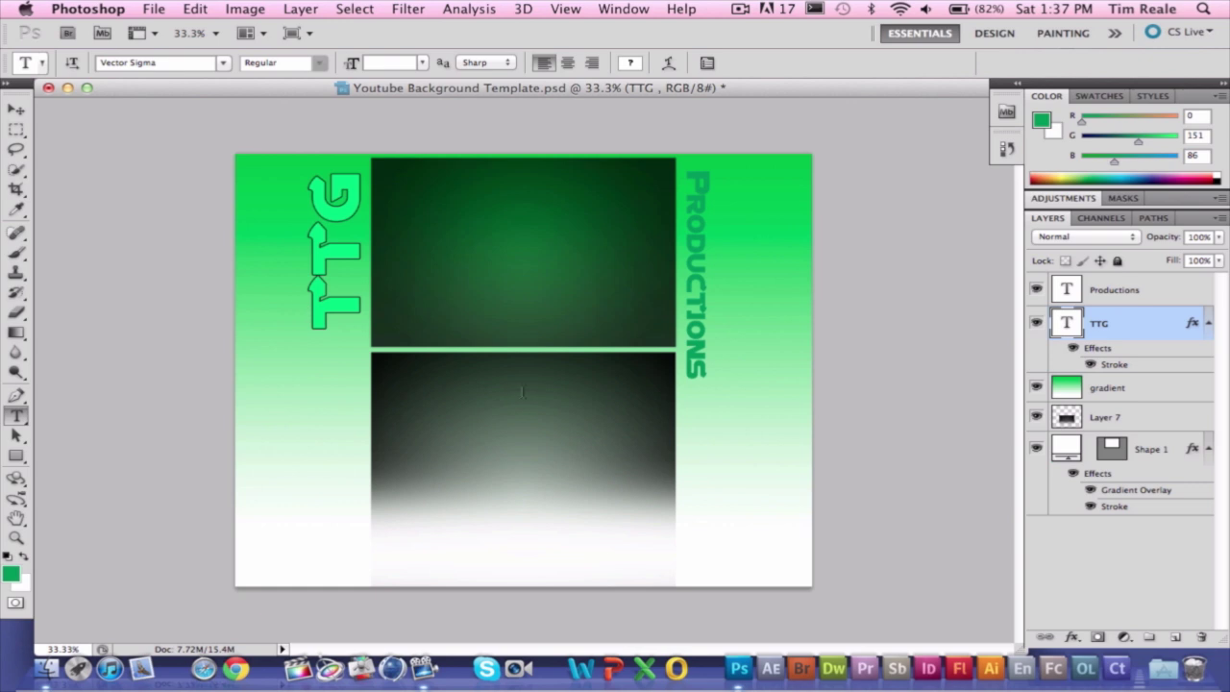
# Step: Give the Productions text layer the same default black Stroke effect as the TTG text
pyautogui.moveTo(691, 174); pyautogui.dragTo(688, 438)
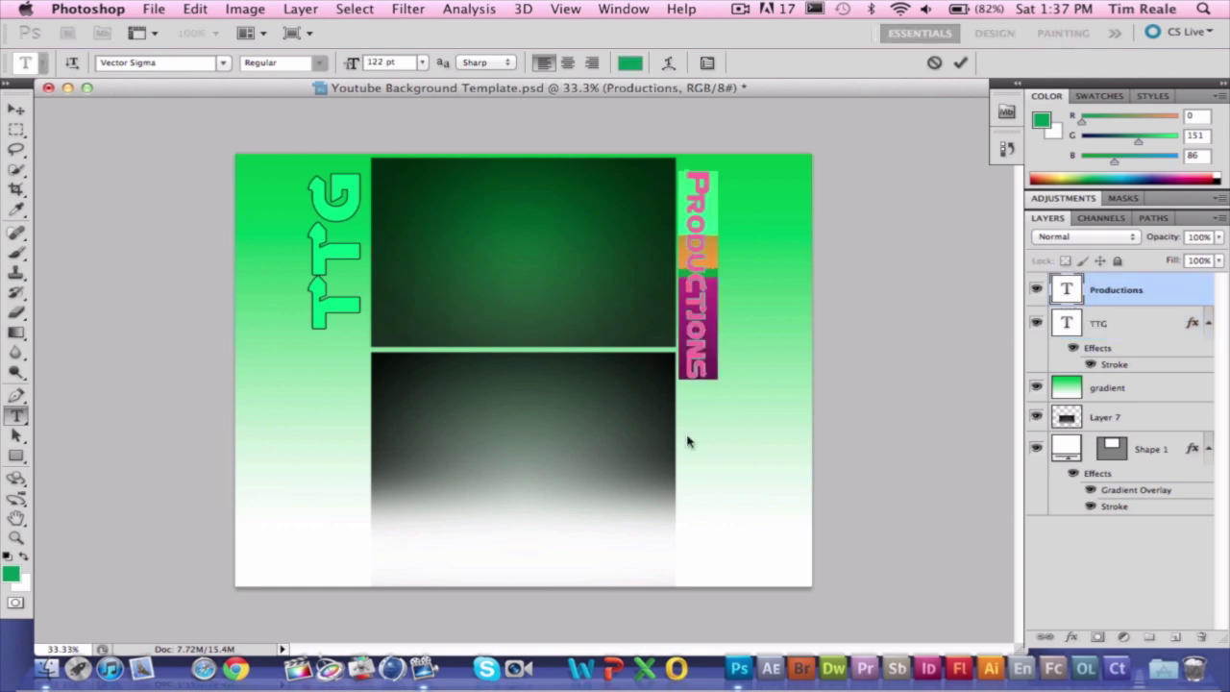
pyautogui.doubleClick(1196, 305)
pyautogui.click(514, 440)
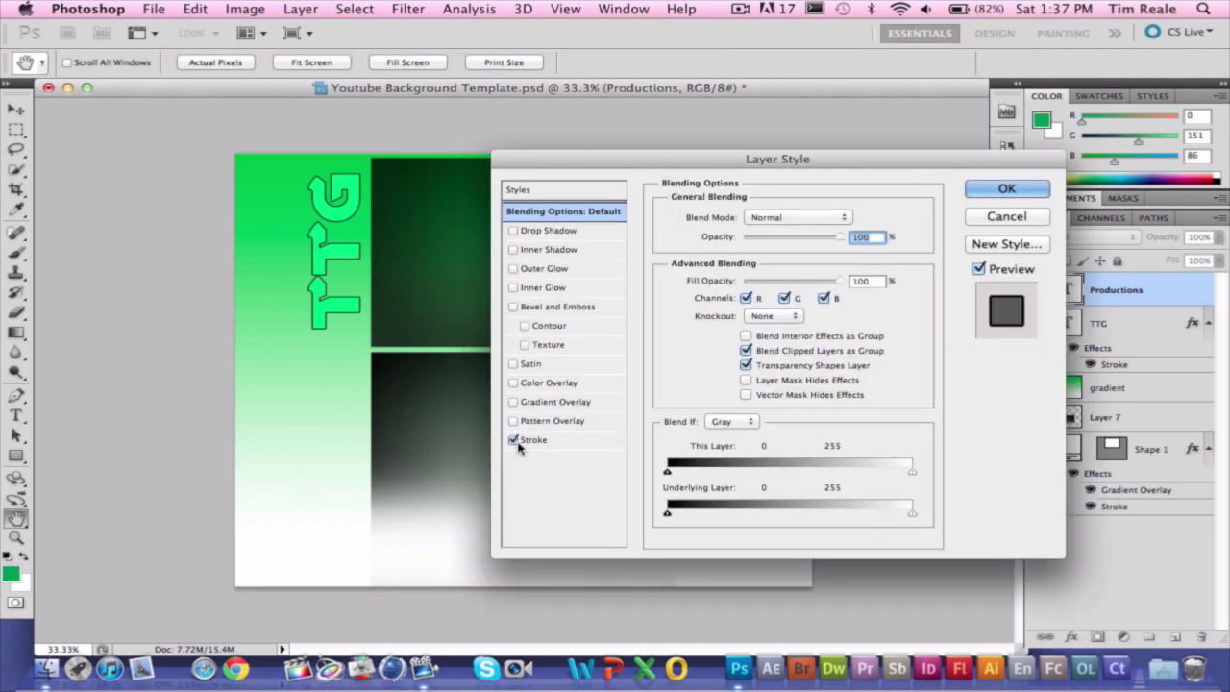
pyautogui.click(1006, 189)
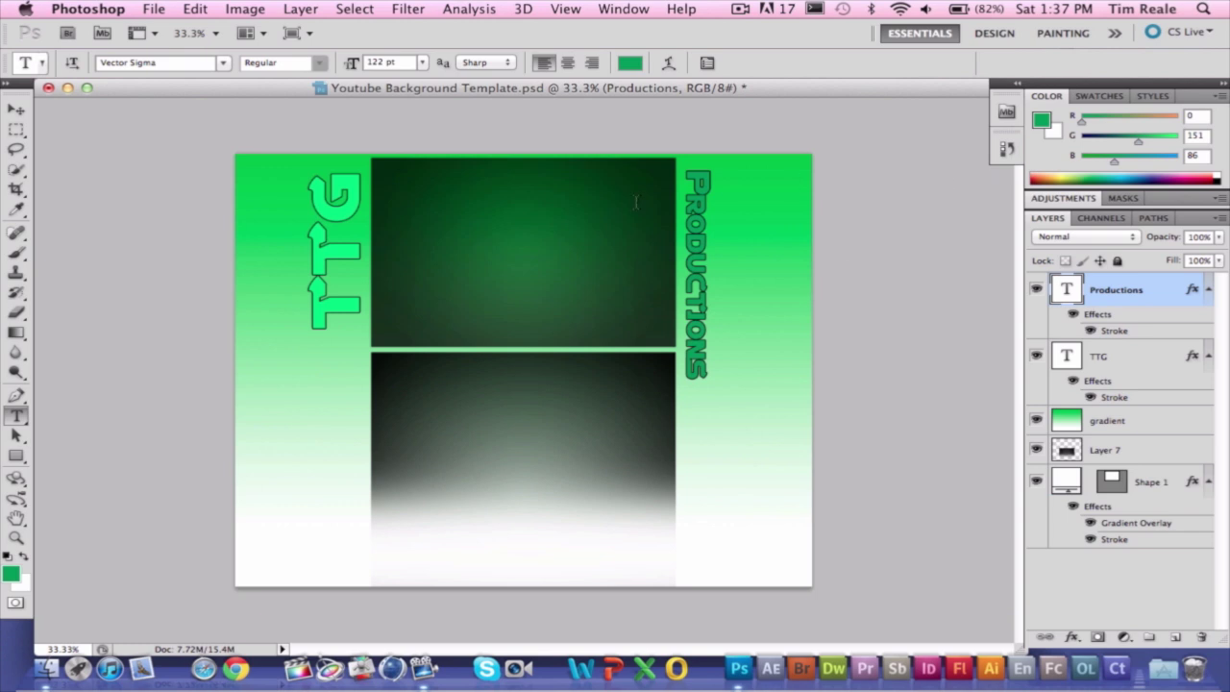
# Step: Recolour the whole Productions text to a purer, less bluish medium green
pyautogui.moveTo(710, 171); pyautogui.dragTo(701, 398)
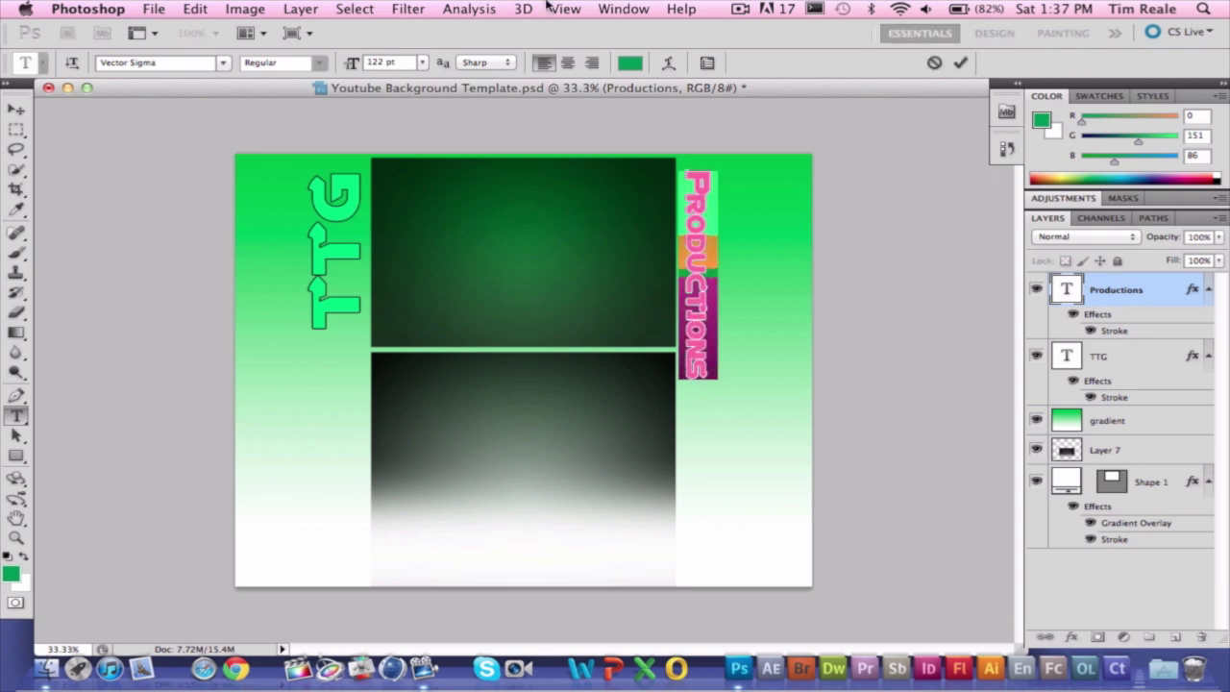
pyautogui.click(625, 63)
pyautogui.click(593, 269)
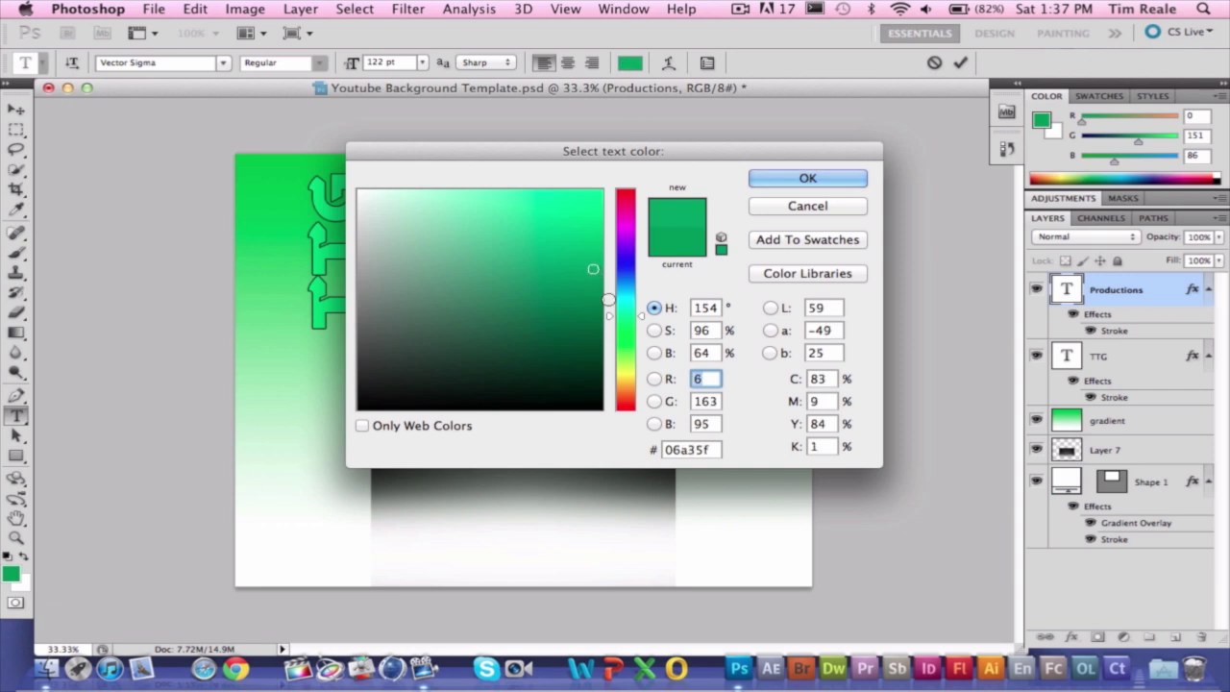
pyautogui.moveTo(624, 325); pyautogui.dragTo(625, 329)
pyautogui.click(577, 270)
pyautogui.click(777, 173)
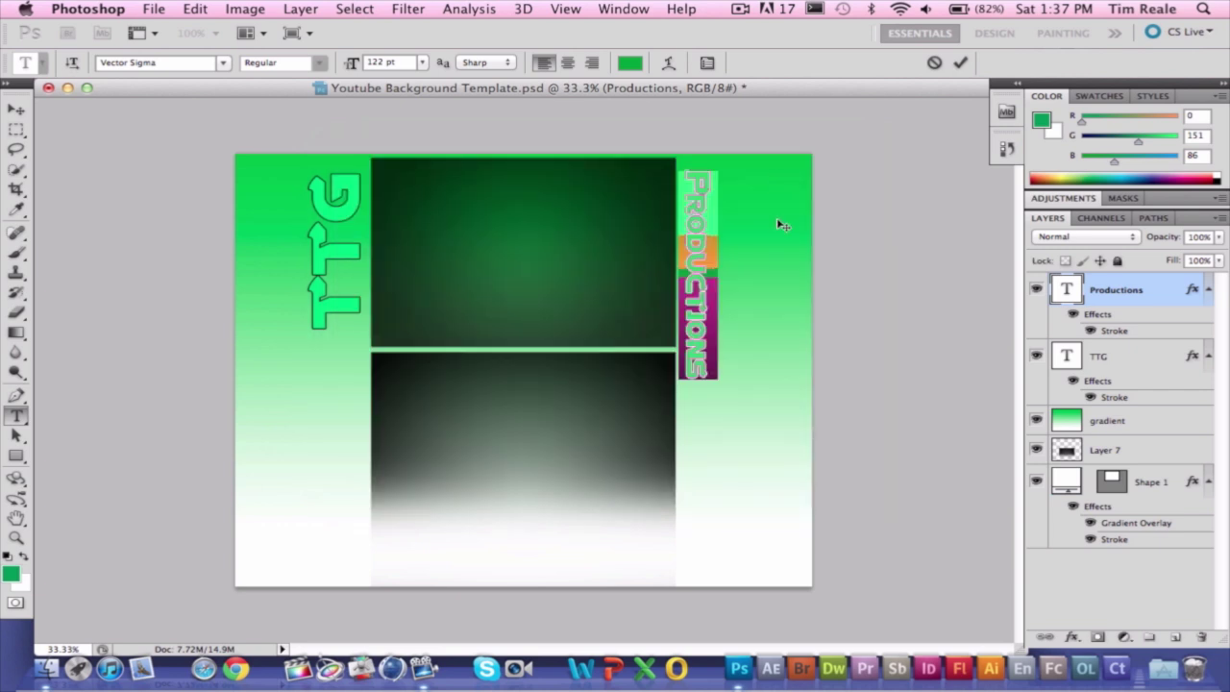
pyautogui.click(17, 110)
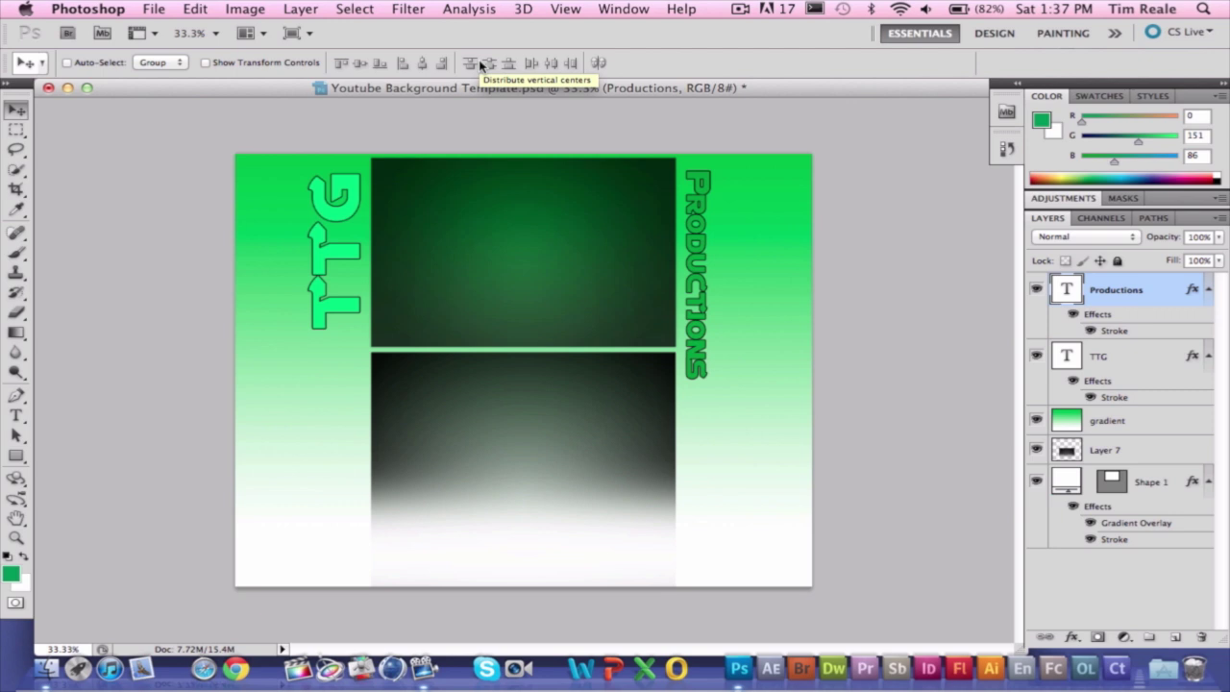
pyautogui.click(154, 9)
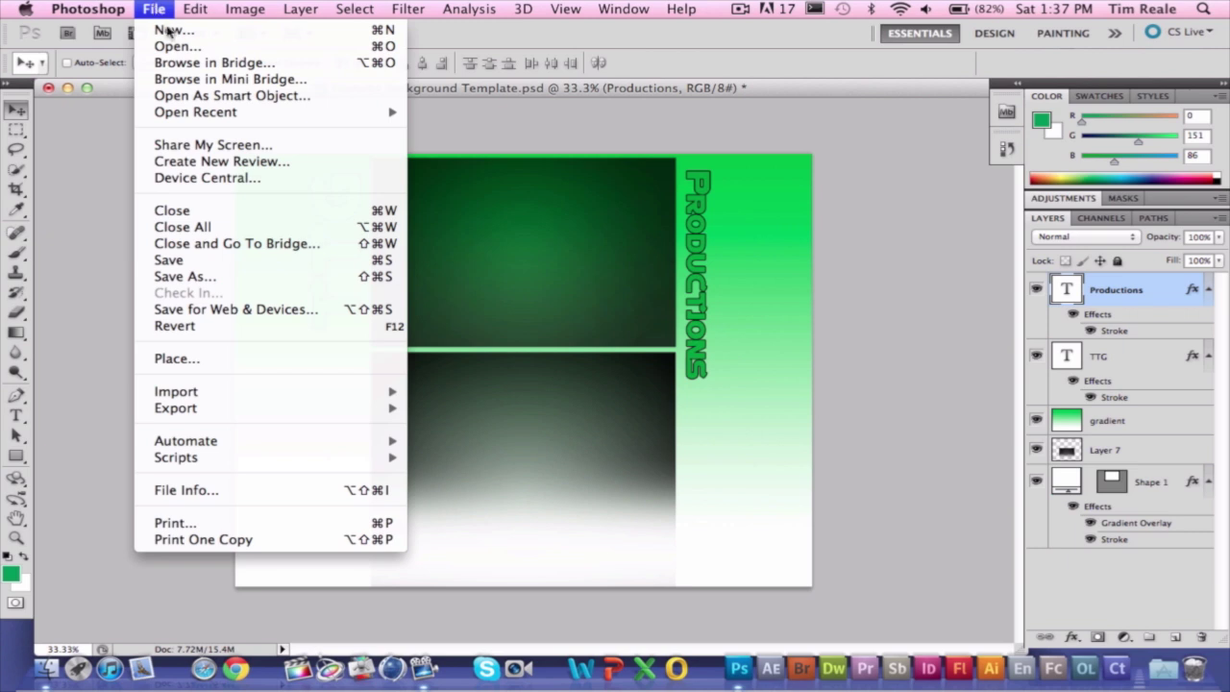
pyautogui.click(160, 12)
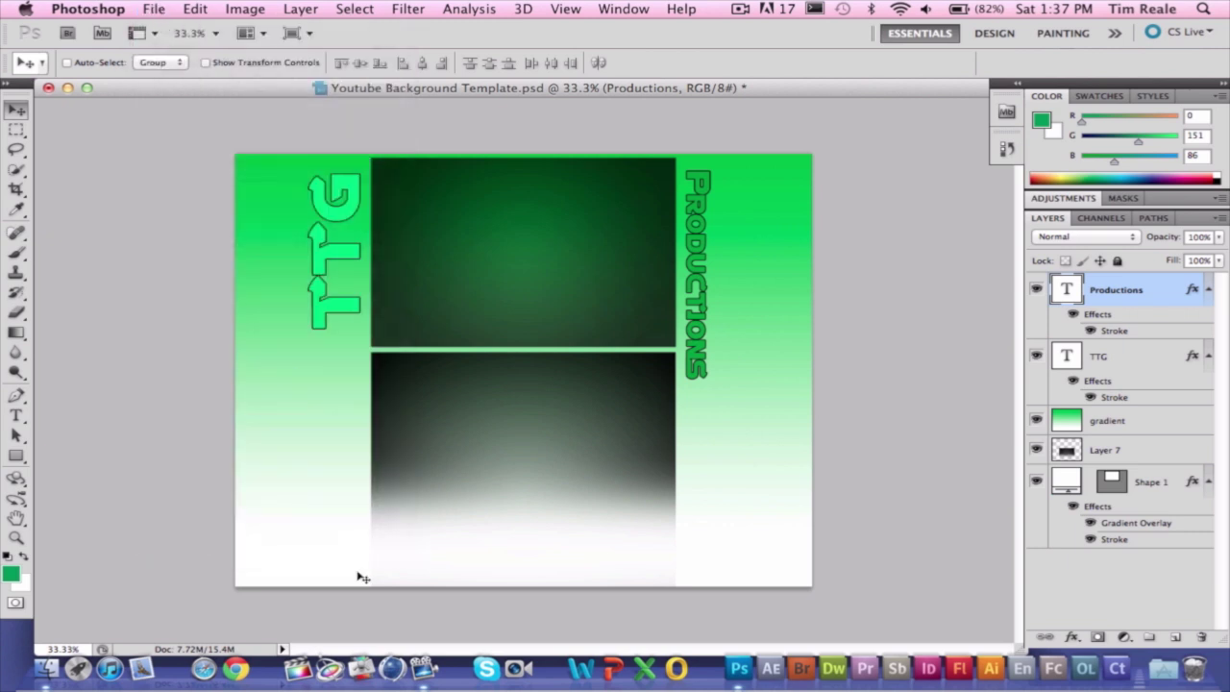
# Step: Switch to Chrome, search the web for "plannet render" and open the Planet Renders website
pyautogui.click(243, 680)
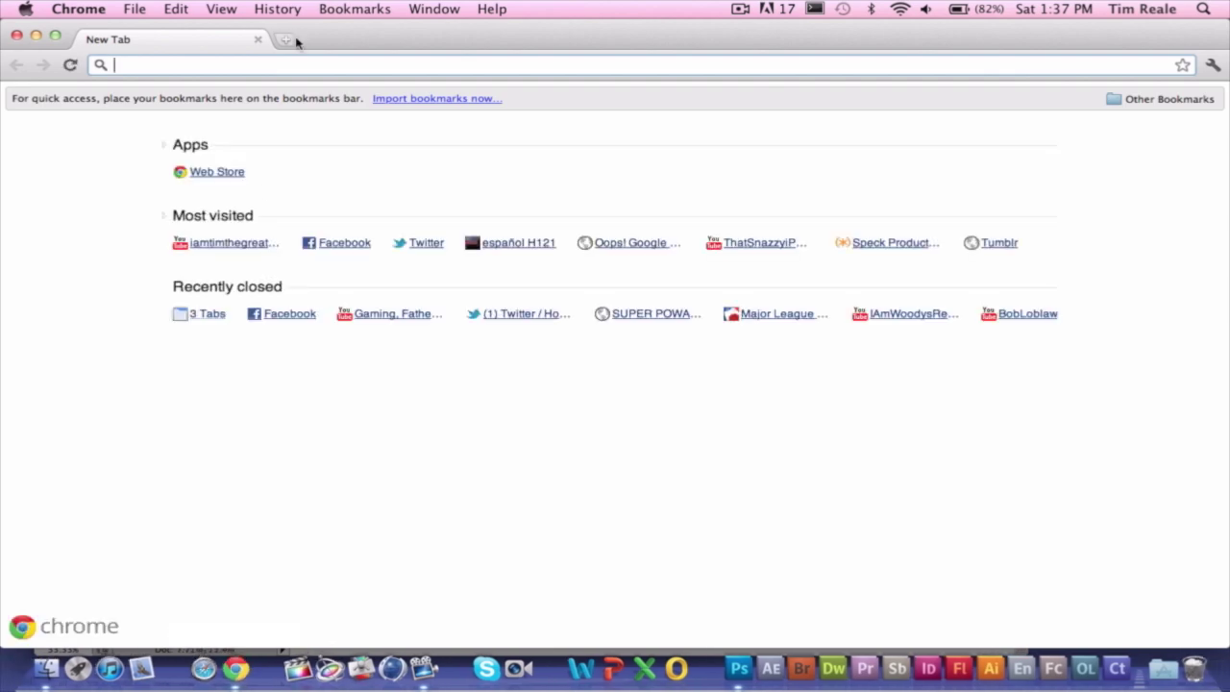
pyautogui.write('plann')
pyautogui.press('Return')
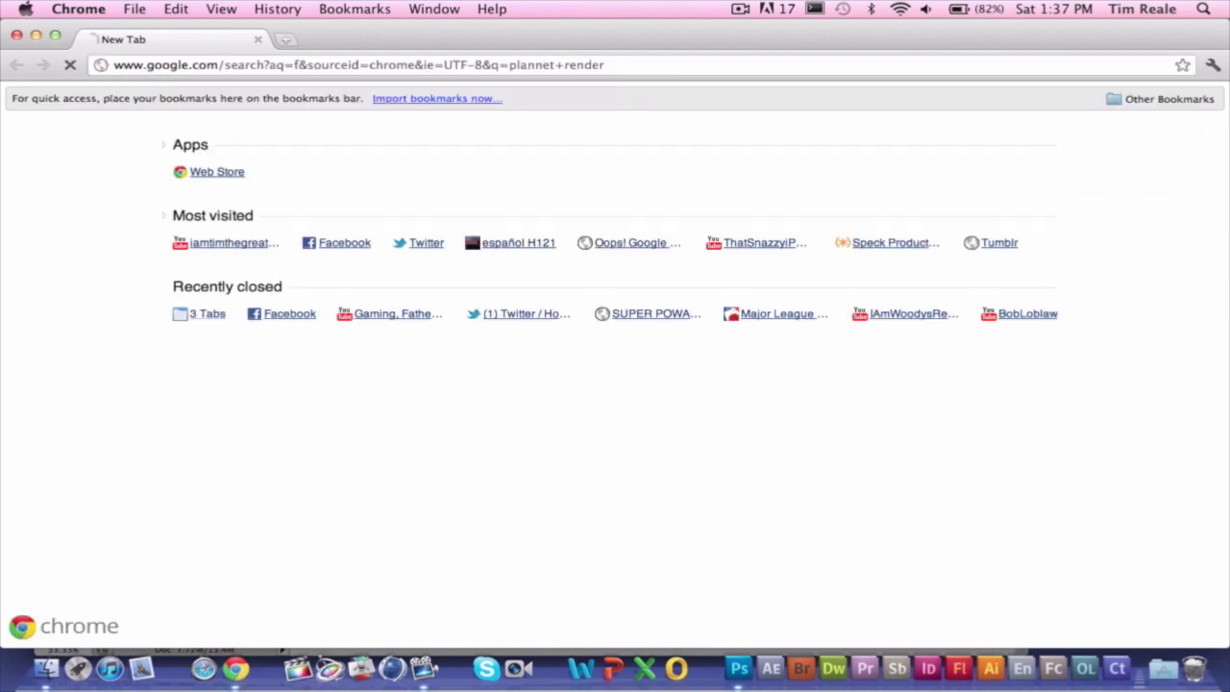
pyautogui.click(267, 236)
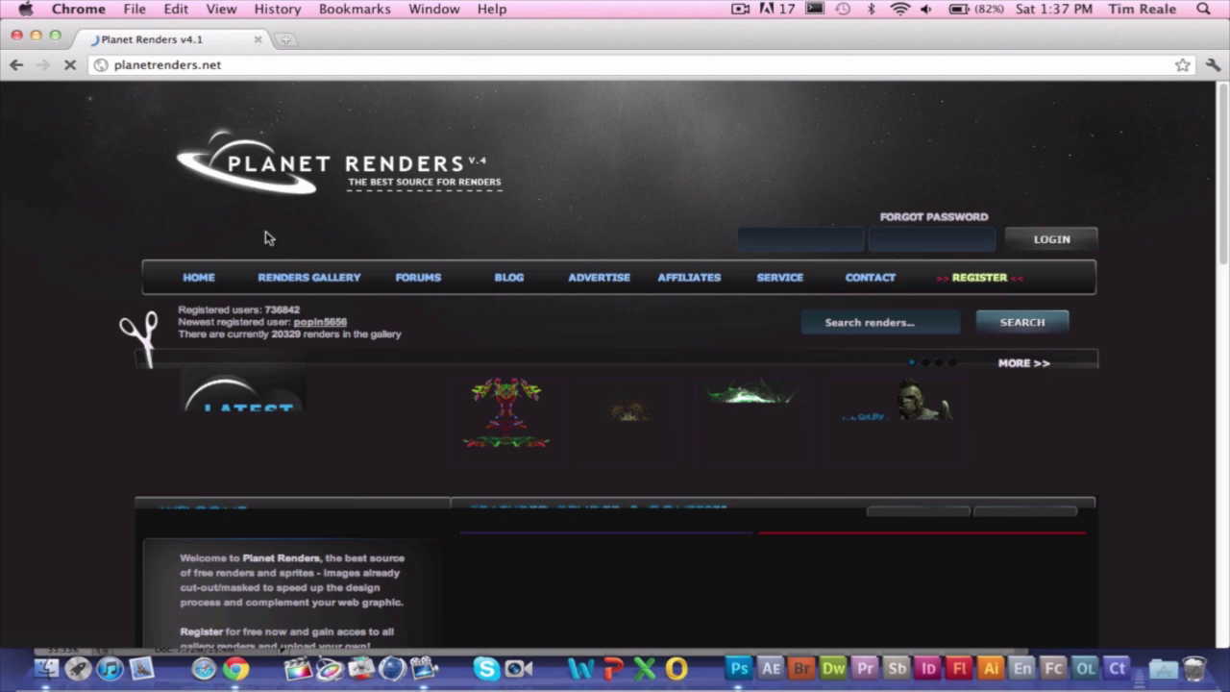
pyautogui.scroll(-3, 410, 411)
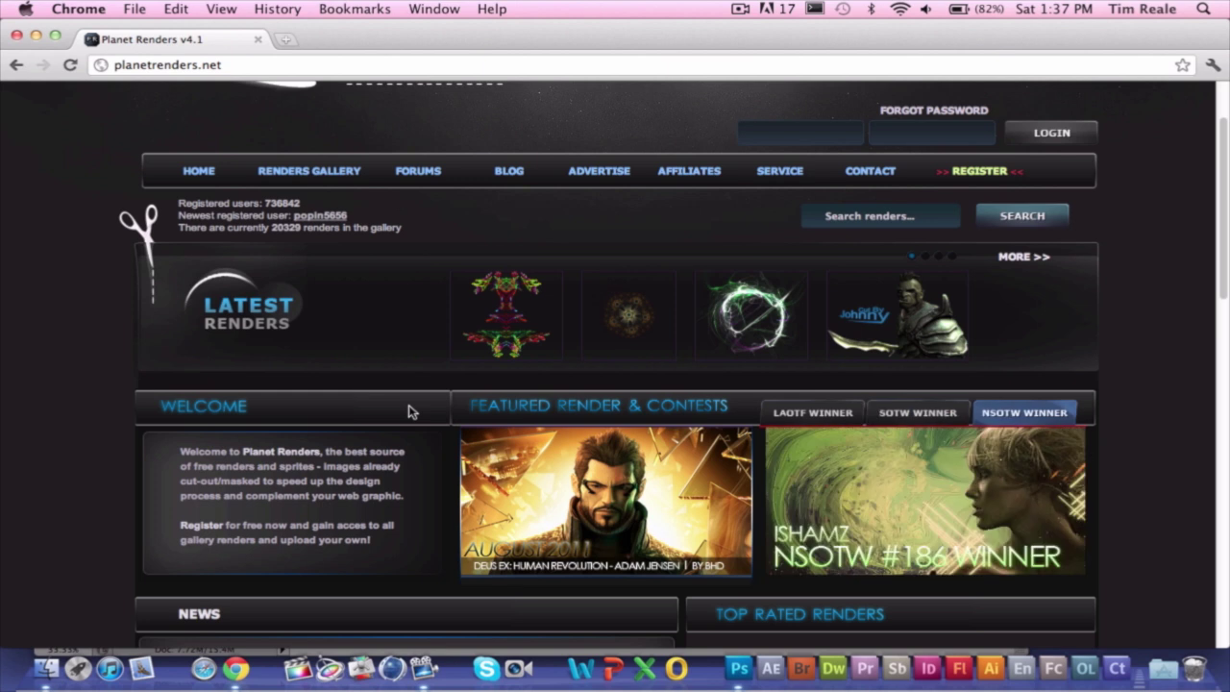
# Step: Search the Planet Renders gallery for "apple" and view the matching images
pyautogui.click(871, 219)
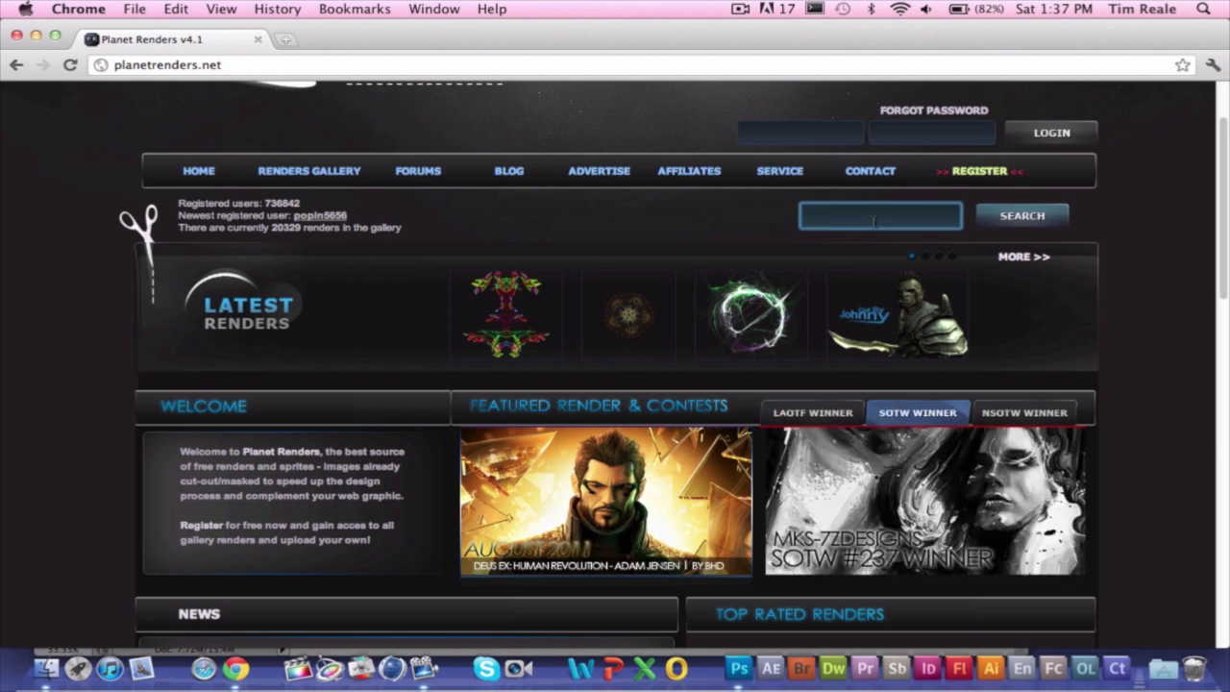
pyautogui.write('appl')
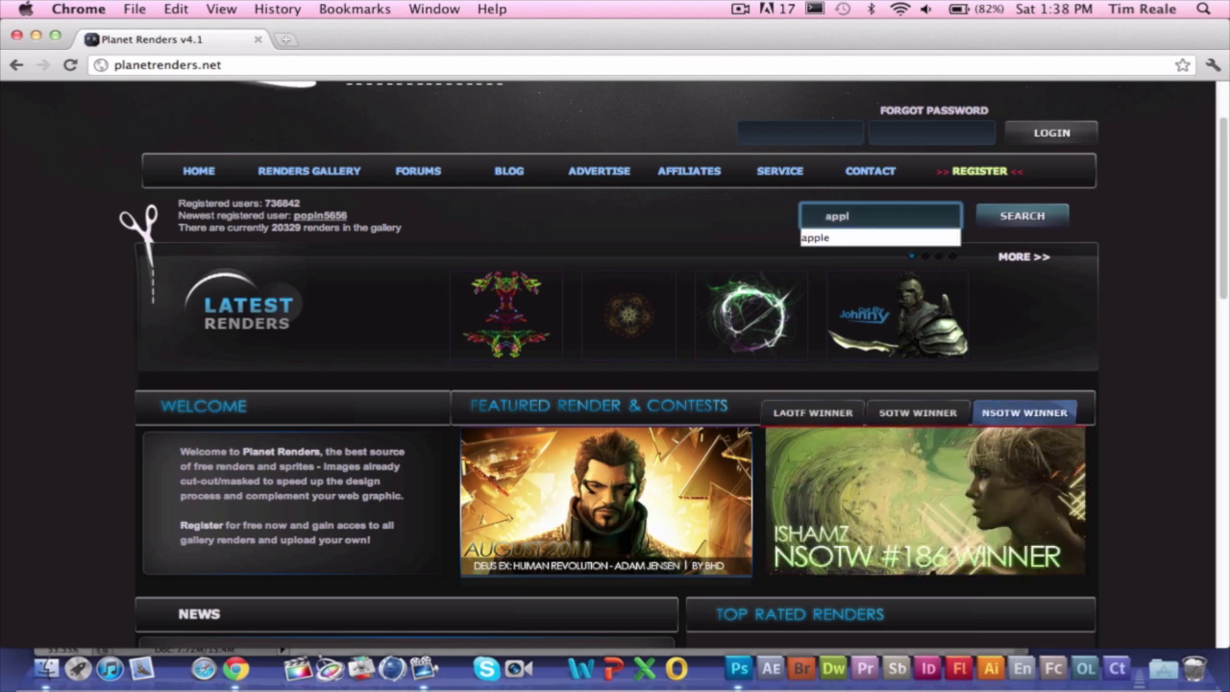
pyautogui.write('e')
pyautogui.press('Return')
pyautogui.scroll(-1, 474, 465)
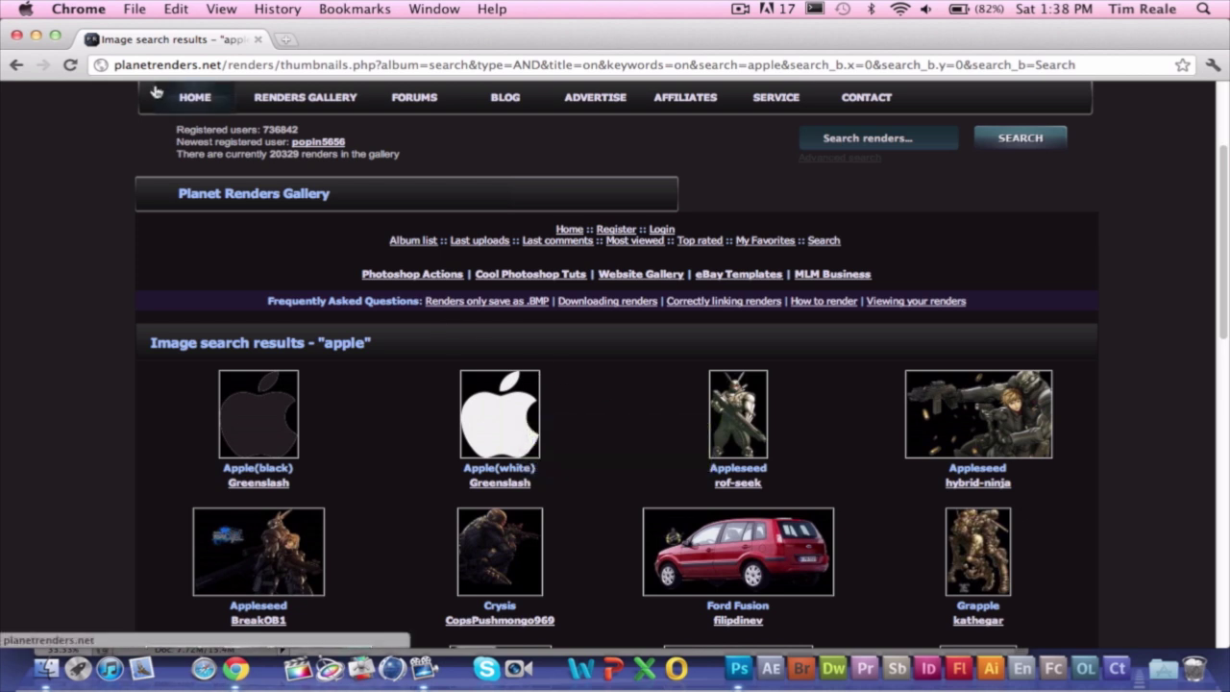
# Step: Return to Photoshop and open AppleWhiteRendered.png from the renders/images folder inside the Desktop's photshop folder
pyautogui.click(96, 7)
pyautogui.click(96, 256)
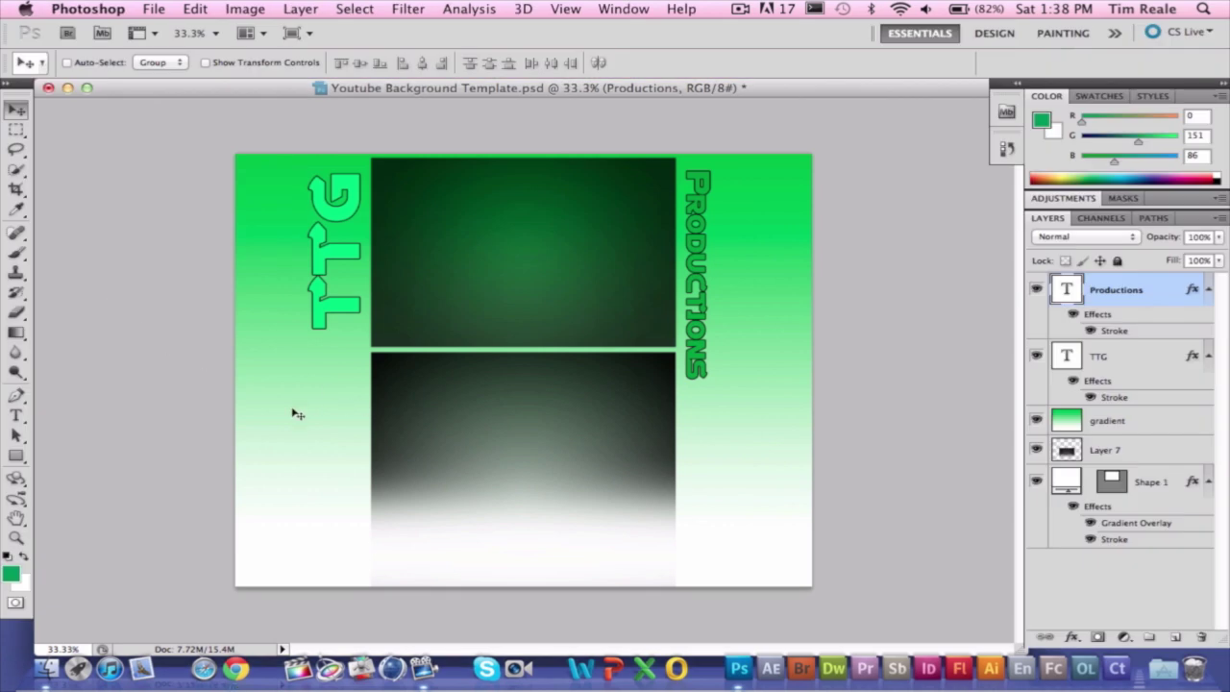
pyautogui.click(154, 9)
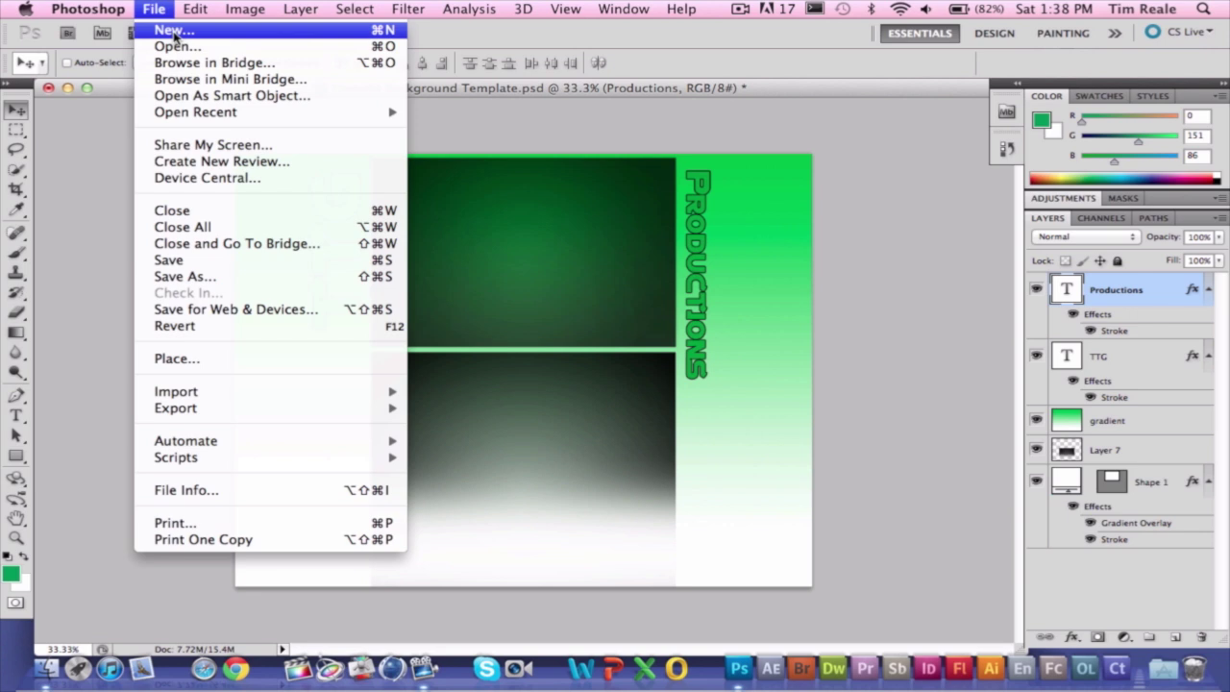
pyautogui.click(177, 47)
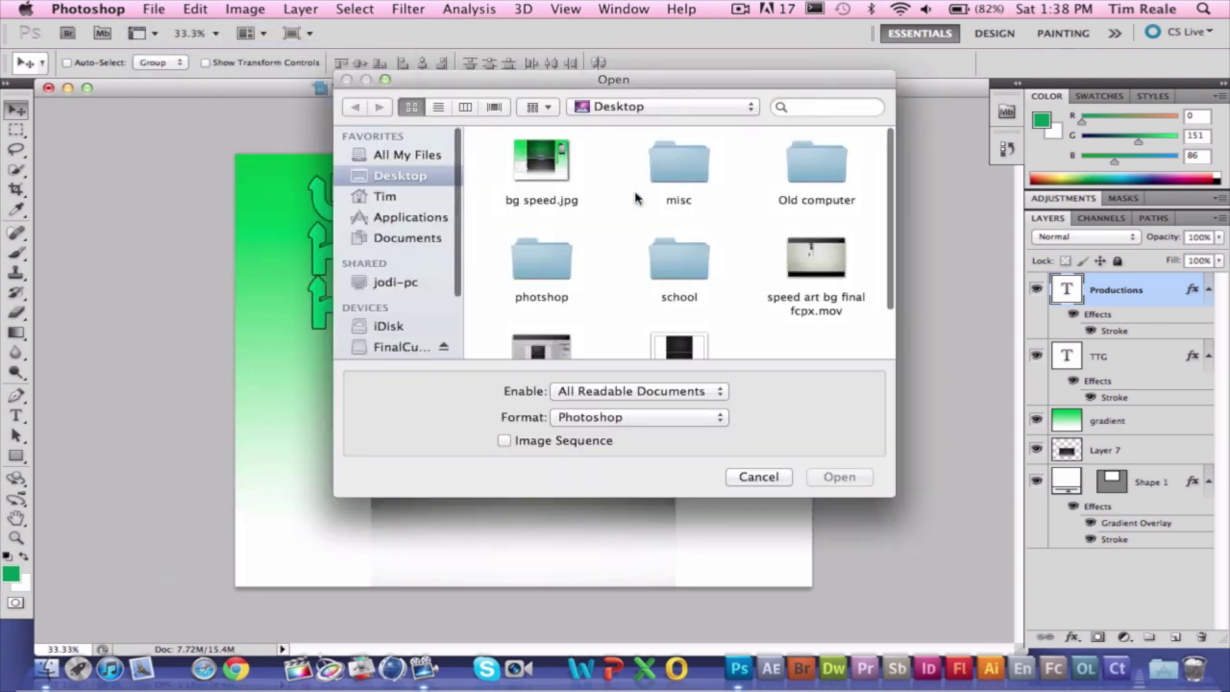
pyautogui.doubleClick(557, 259)
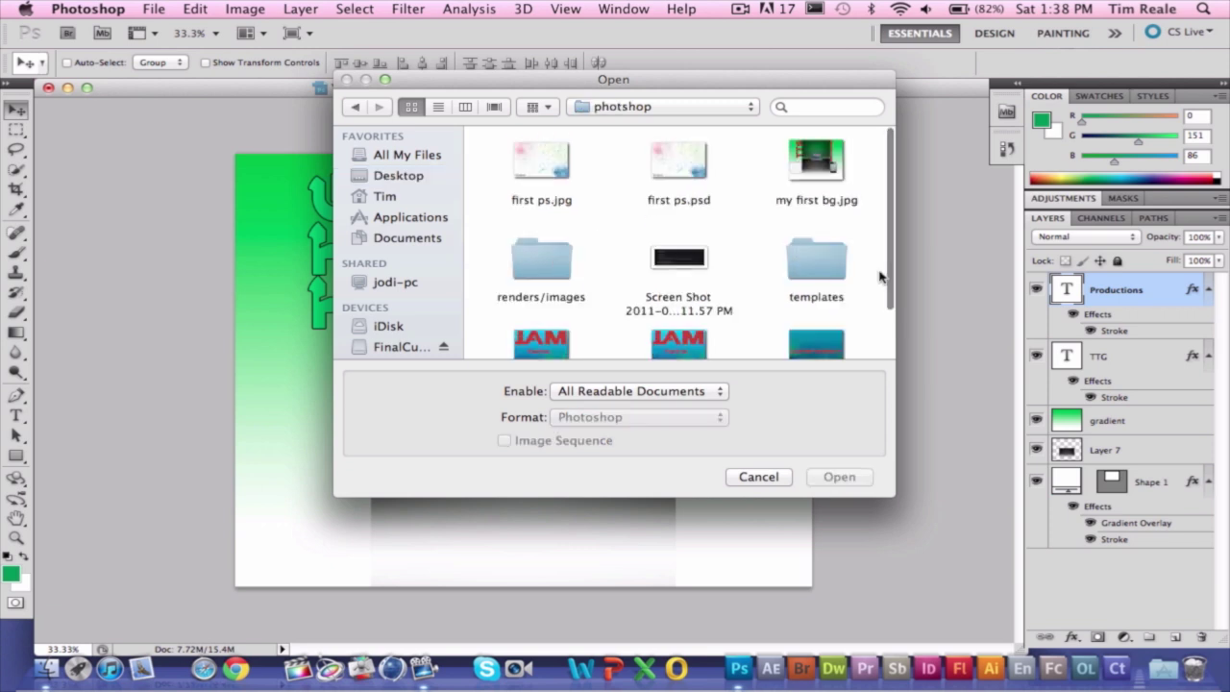
pyautogui.doubleClick(544, 274)
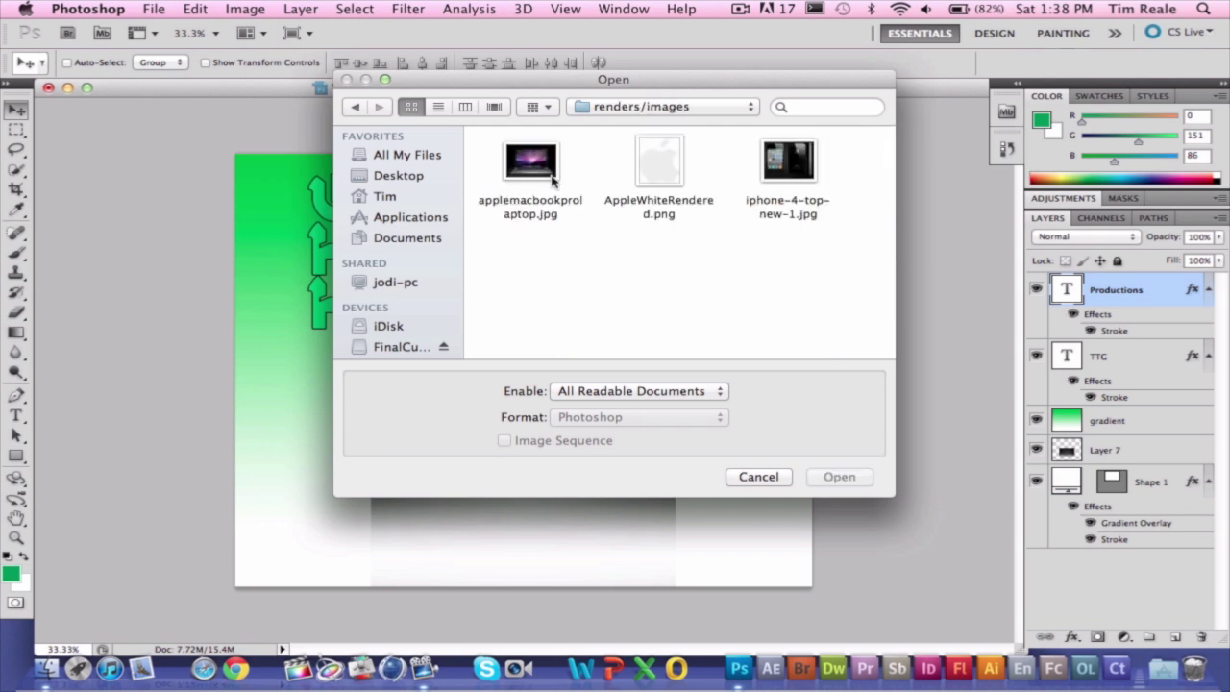
pyautogui.click(665, 181)
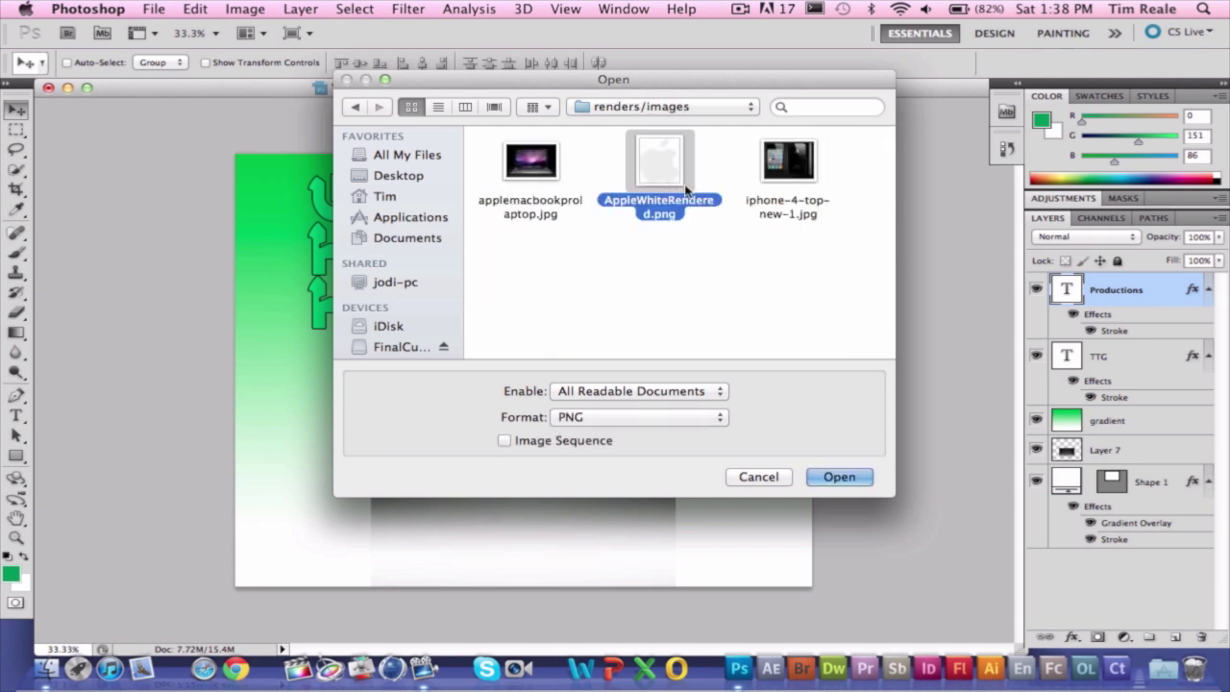
pyautogui.click(825, 478)
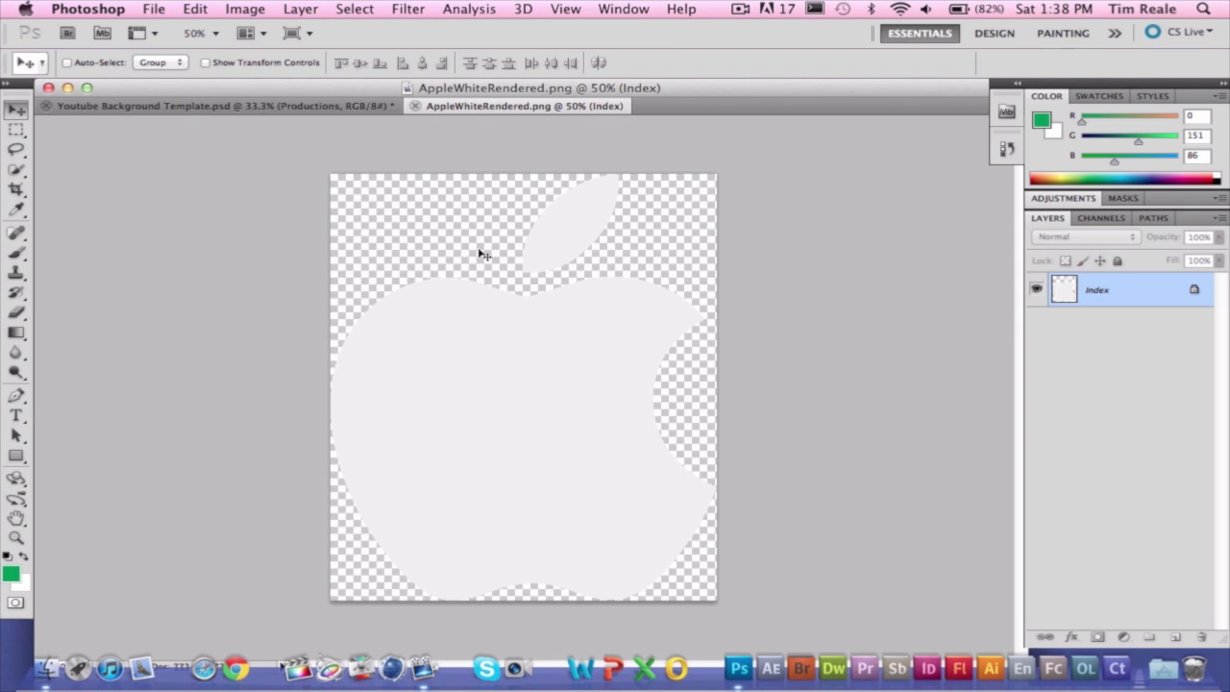
# Step: Copy the entire white Apple logo image and paste it into Youtube Background Template.psd
pyautogui.press('super+a')
pyautogui.click(202, 8)
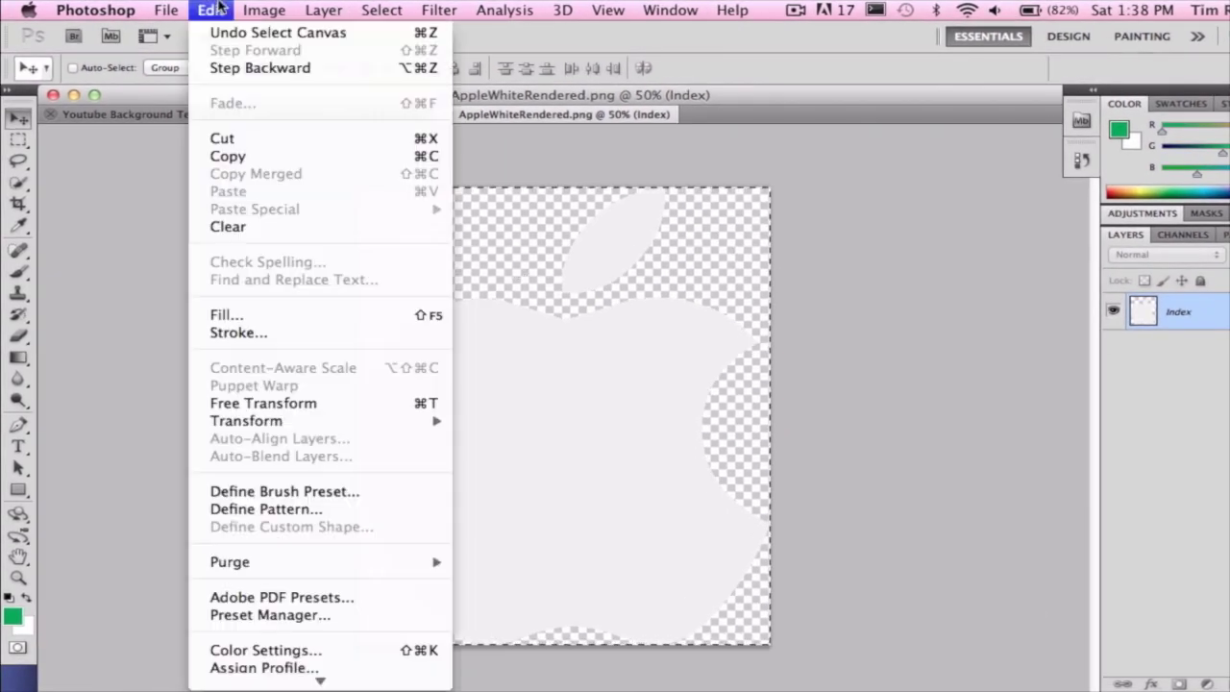
pyautogui.click(256, 155)
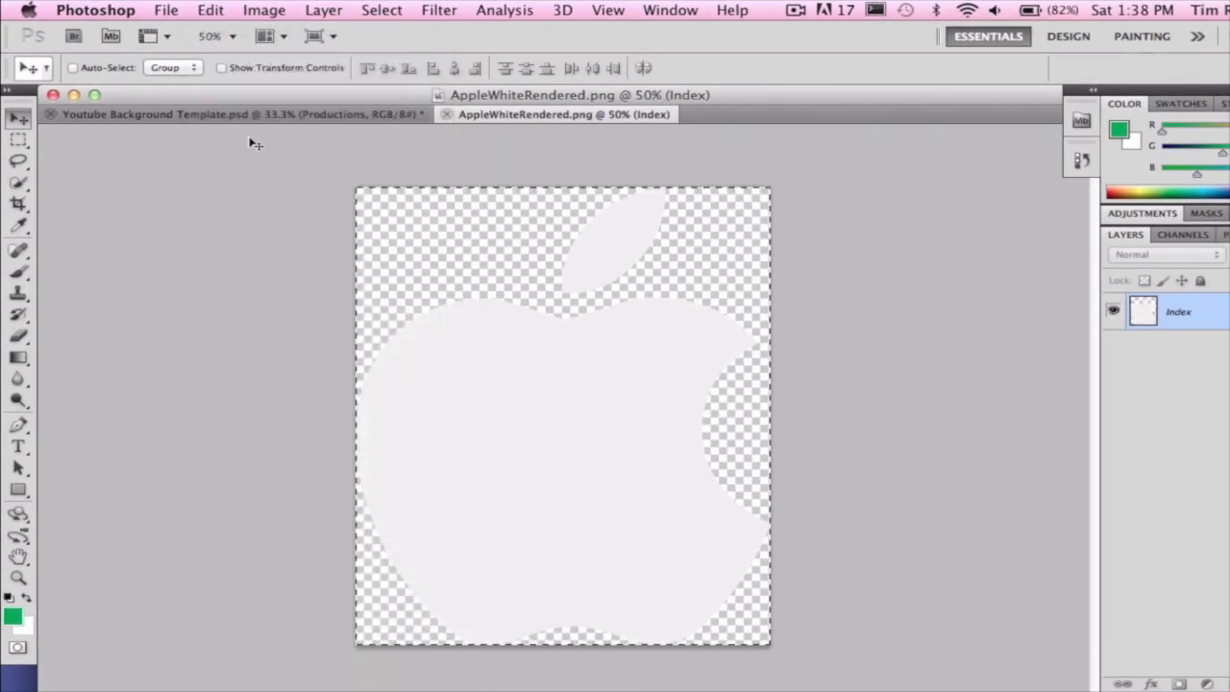
pyautogui.click(245, 116)
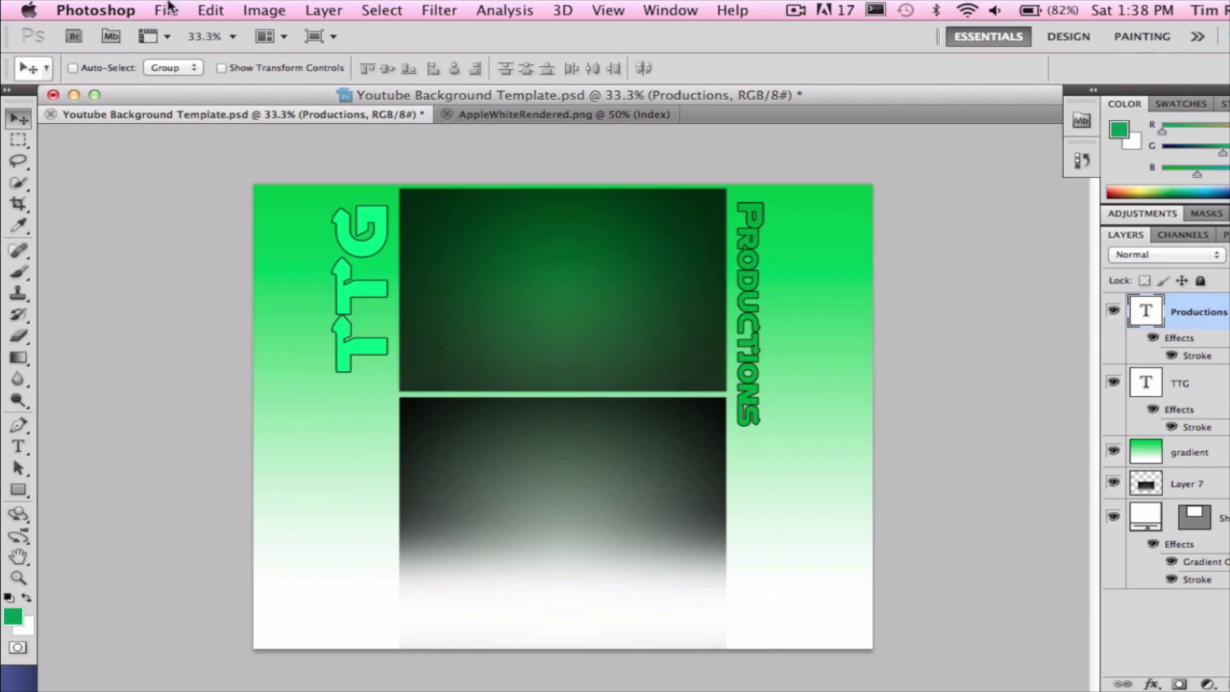
pyautogui.click(212, 9)
pyautogui.click(230, 191)
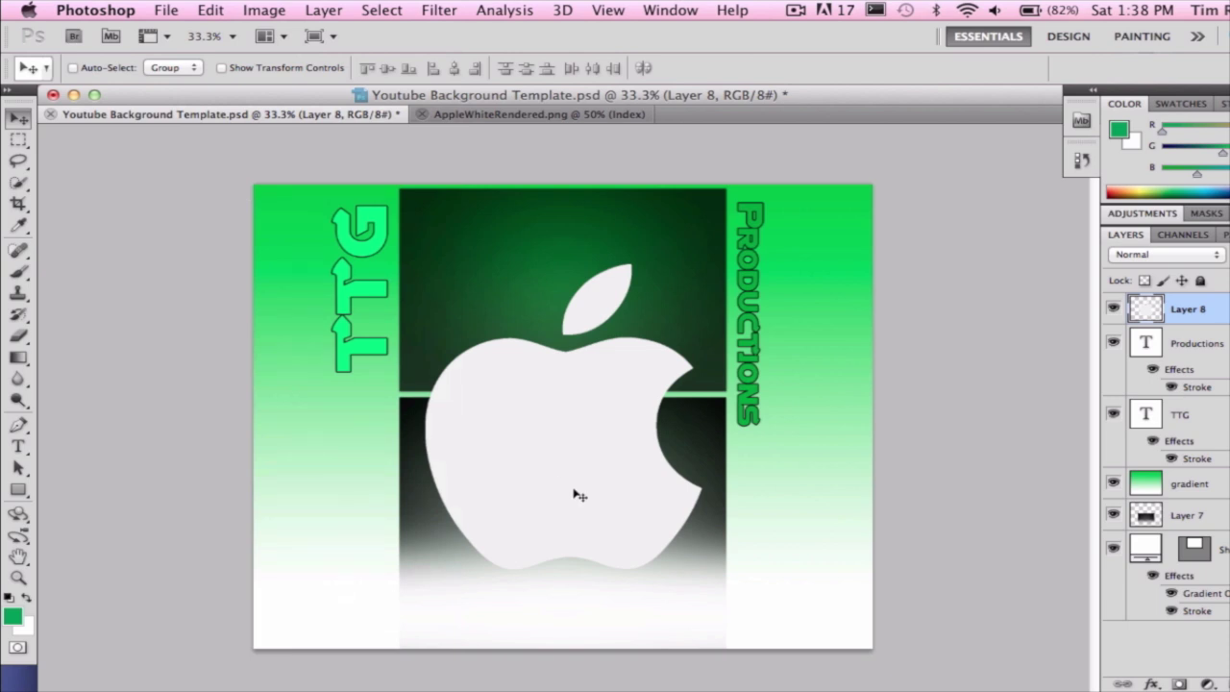
# Step: Scale the pasted Apple logo proportionally to about 53.5% and place it directly below the TTG text
pyautogui.press('super+t')
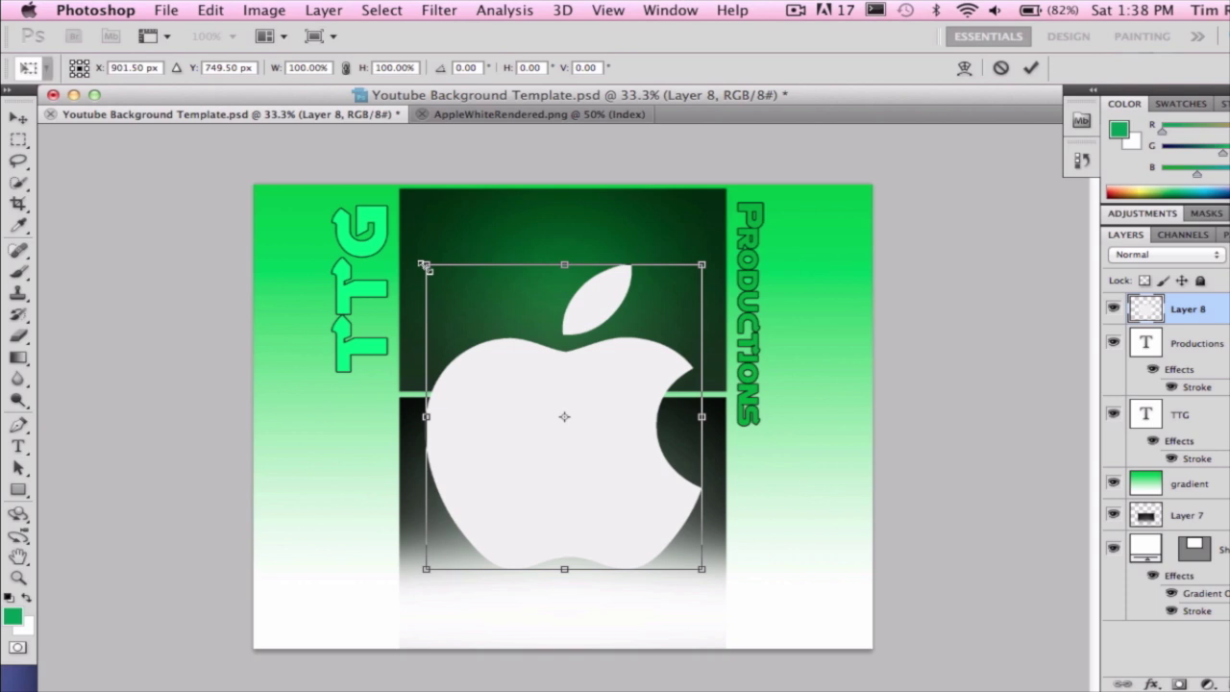
pyautogui.moveTo(424, 264); pyautogui.dragTo(585, 422)
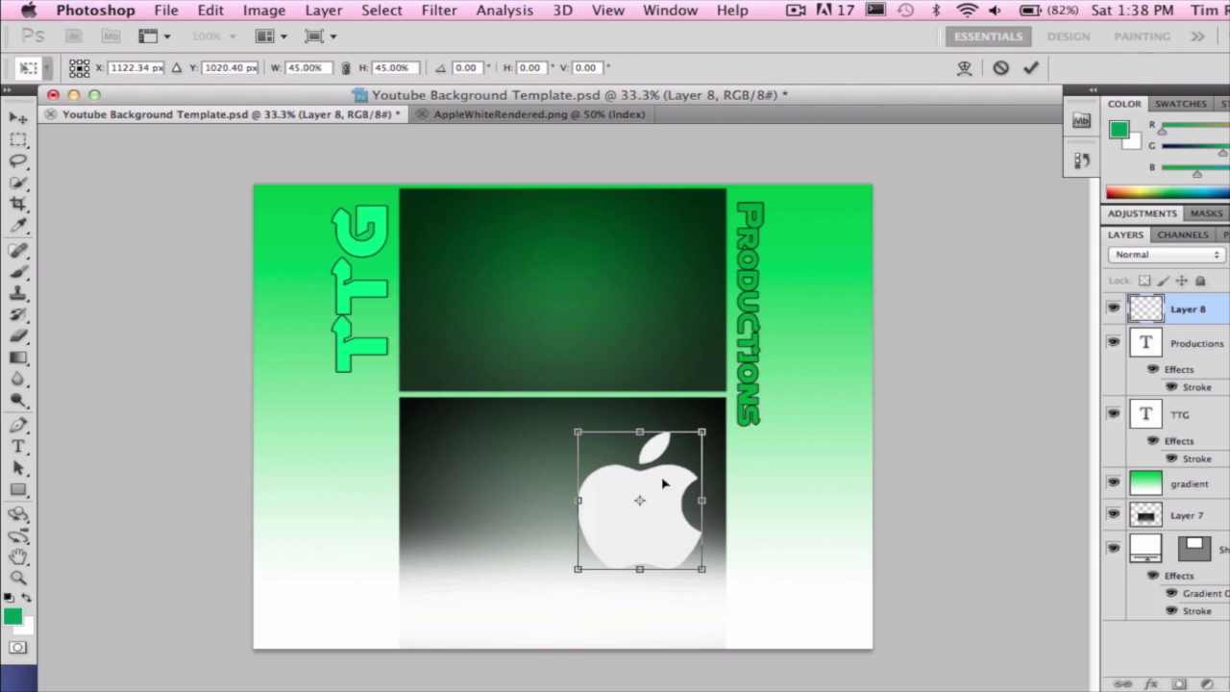
pyautogui.moveTo(653, 482); pyautogui.dragTo(359, 468)
pyautogui.moveTo(285, 415); pyautogui.dragTo(247, 392)
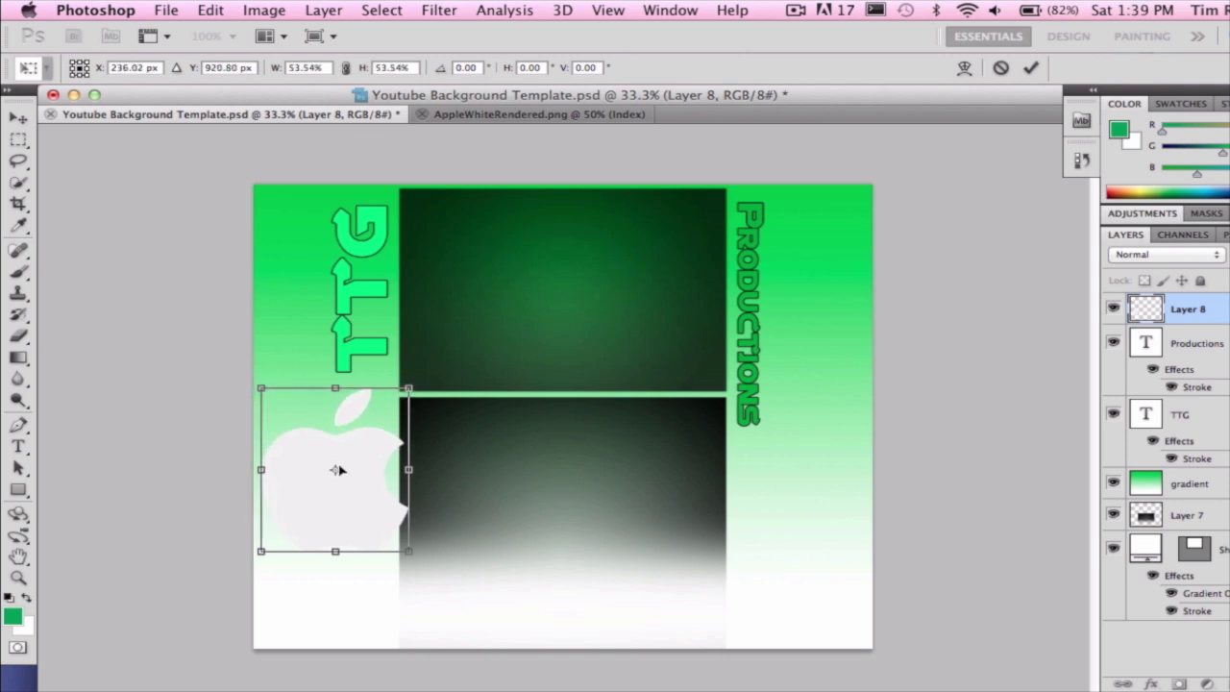
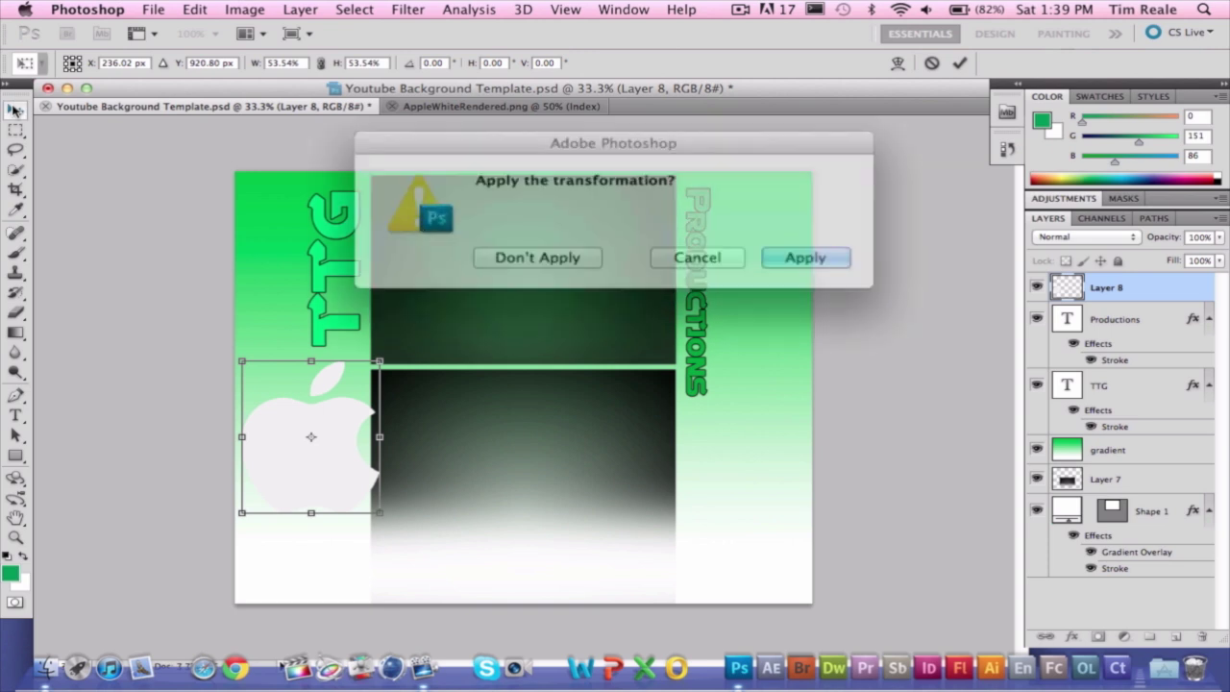
pyautogui.click(767, 254)
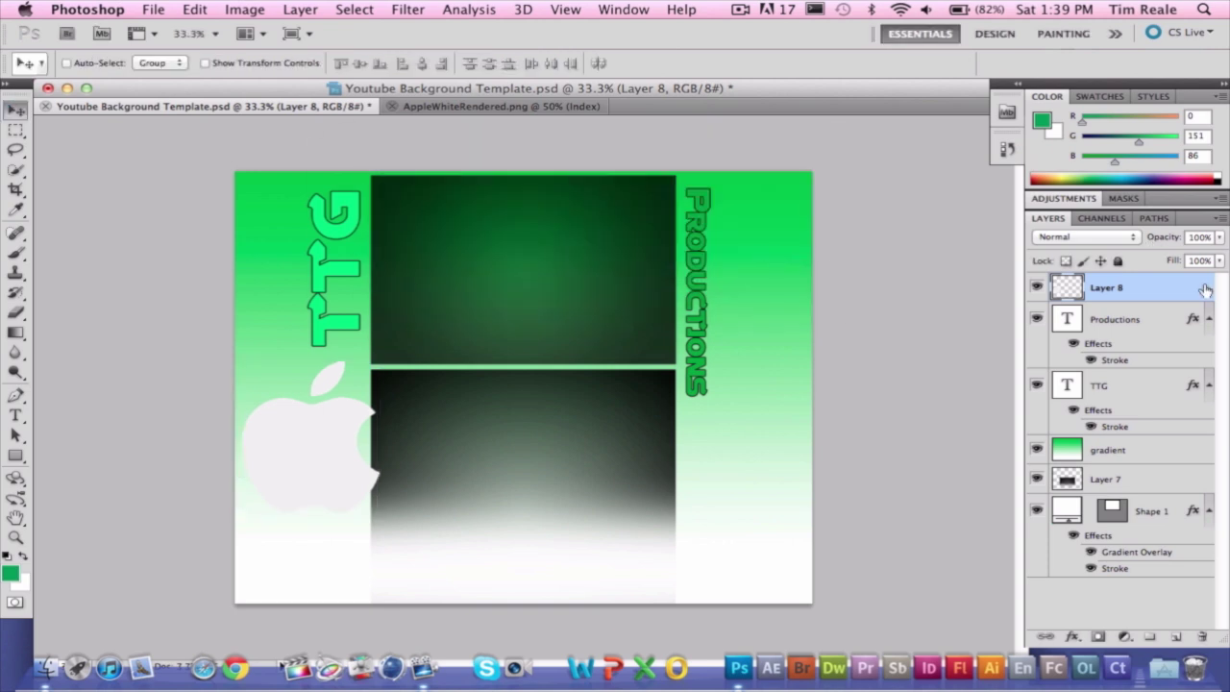
# Step: Add a thin black outline to the Apple logo layer with a Stroke effect at its default settings
pyautogui.doubleClick(1176, 292)
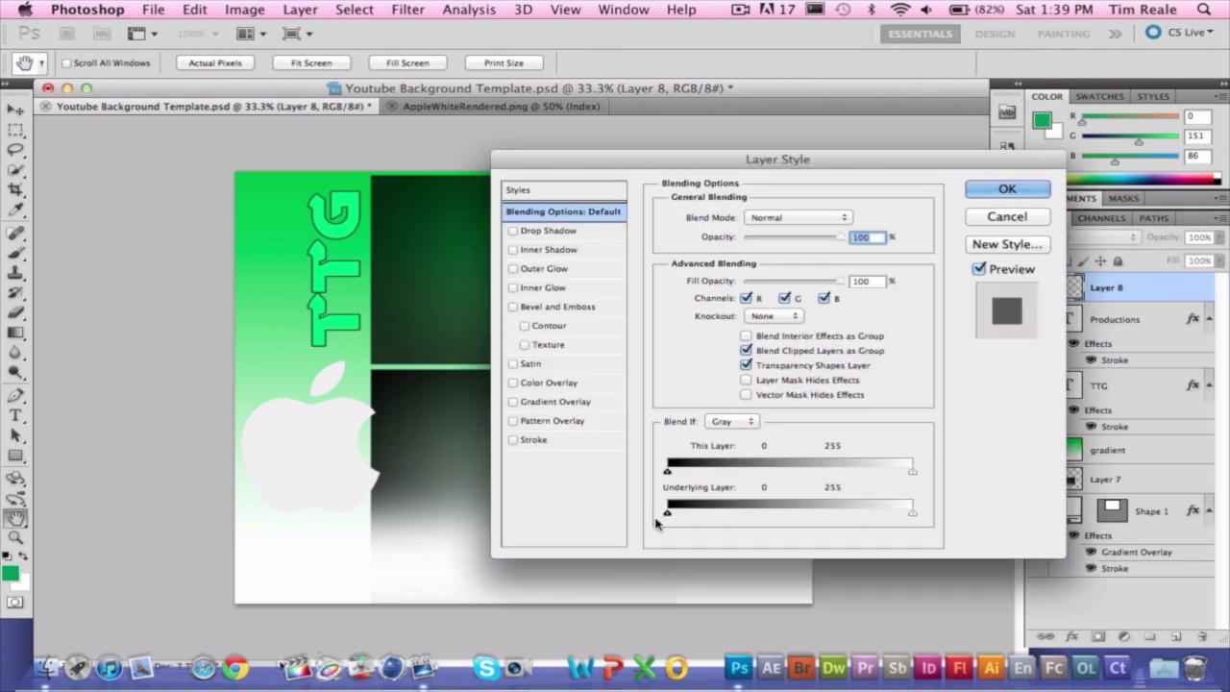
pyautogui.click(513, 439)
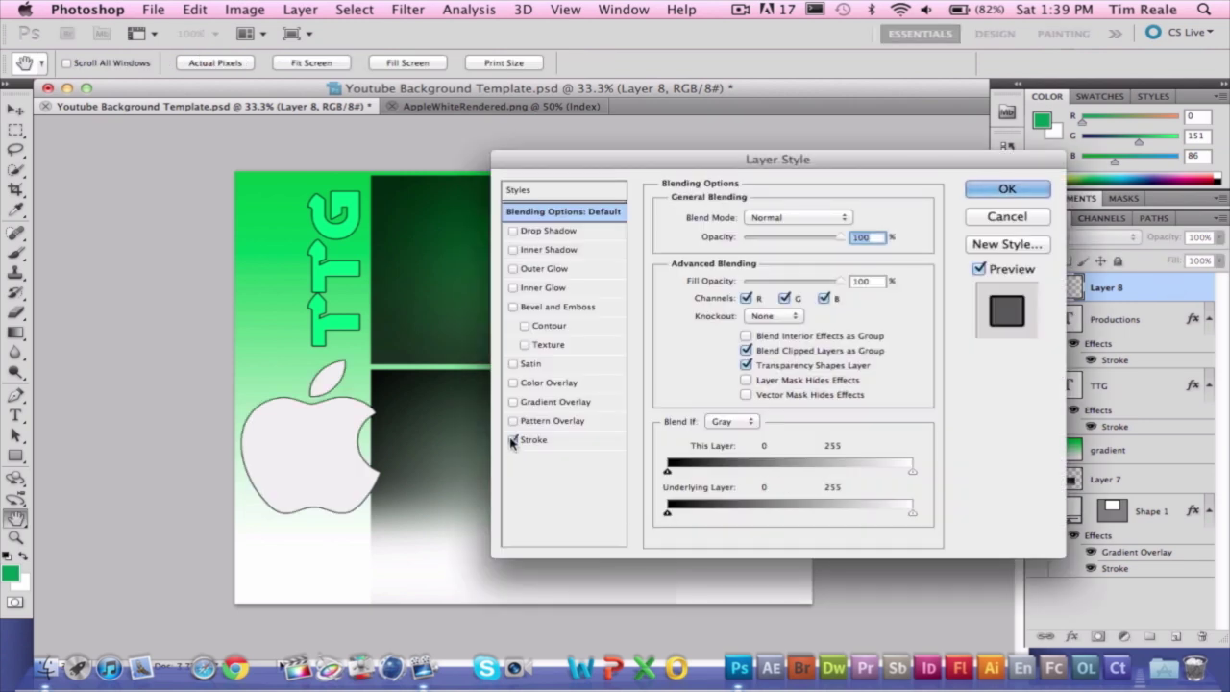
pyautogui.click(1024, 191)
# Step: Close AppleWhiteRendered.png and open iphone-4-top-new-1.jpg from the renders/images folder
pyautogui.click(150, 9)
pyautogui.click(696, 67)
pyautogui.click(391, 106)
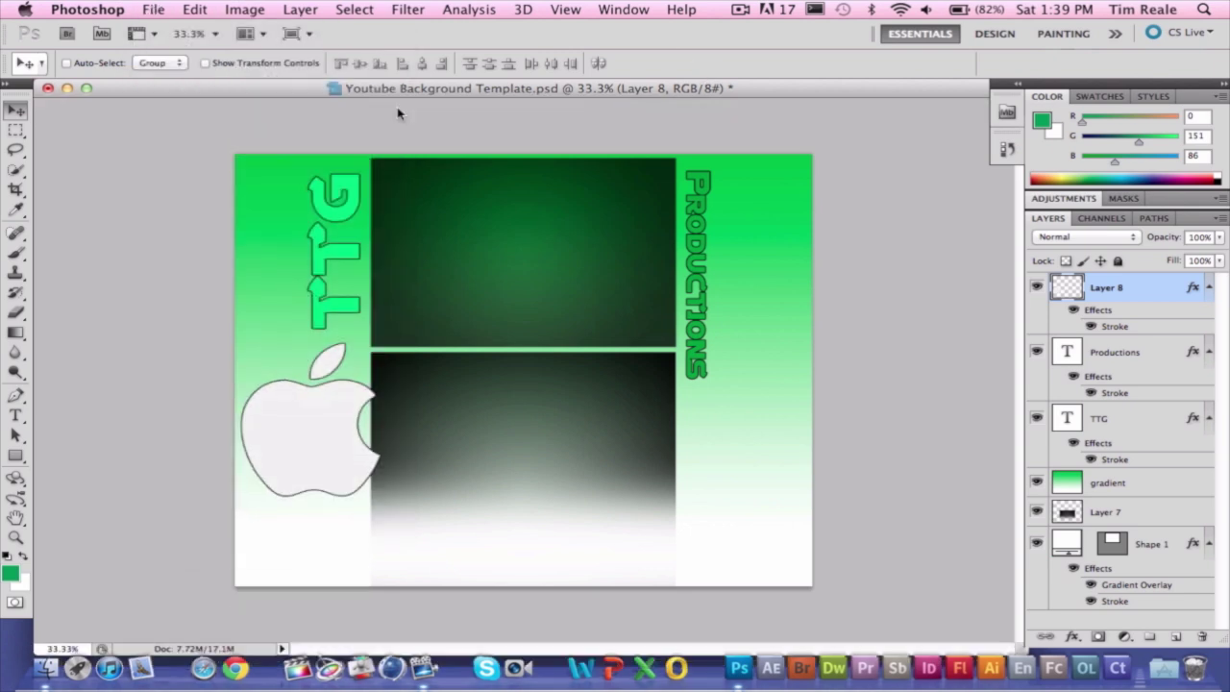
pyautogui.click(154, 9)
pyautogui.click(186, 53)
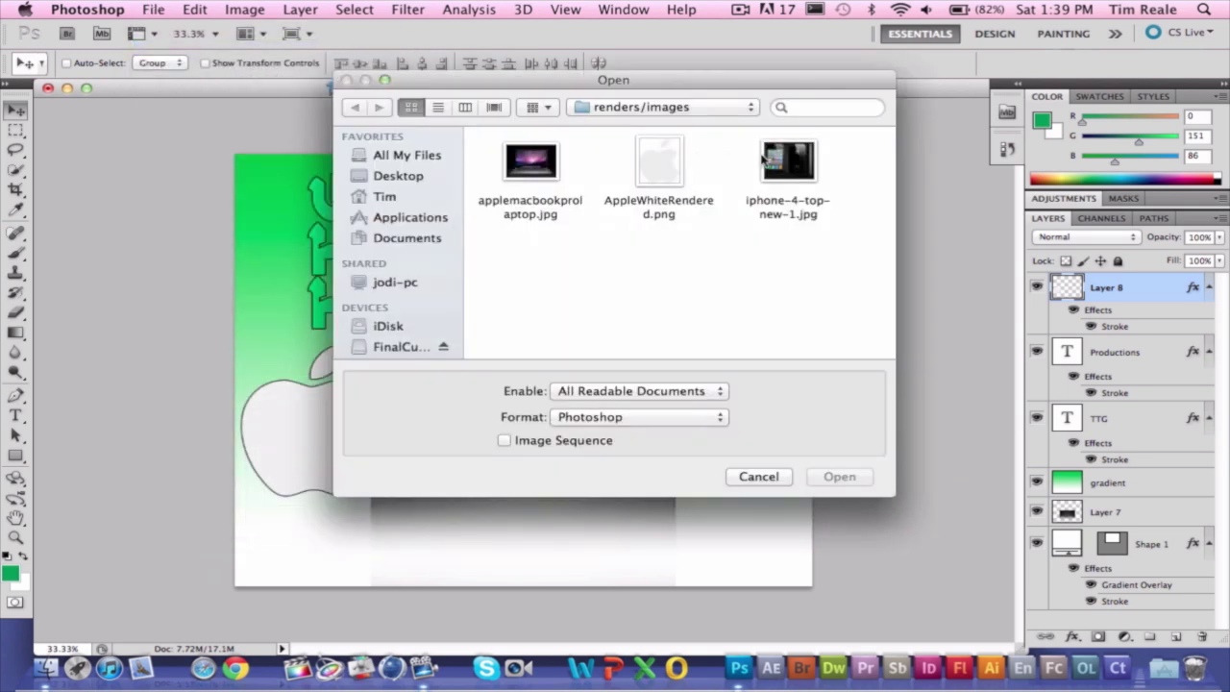
pyautogui.click(793, 164)
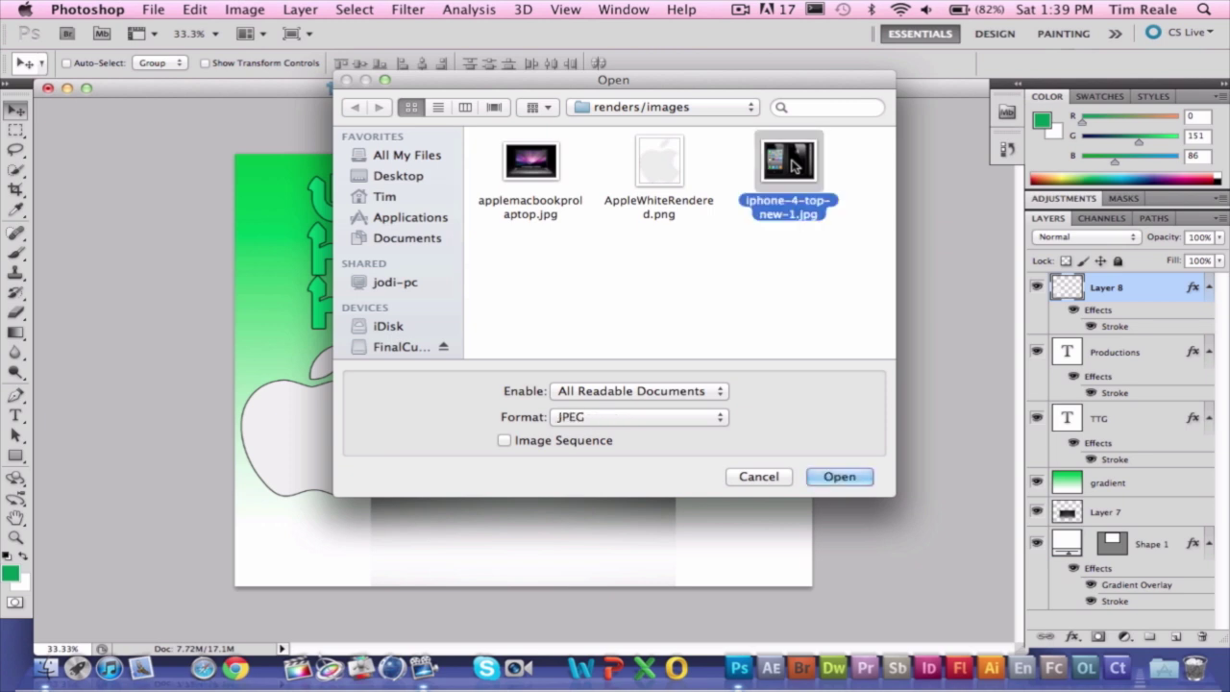
pyautogui.click(837, 476)
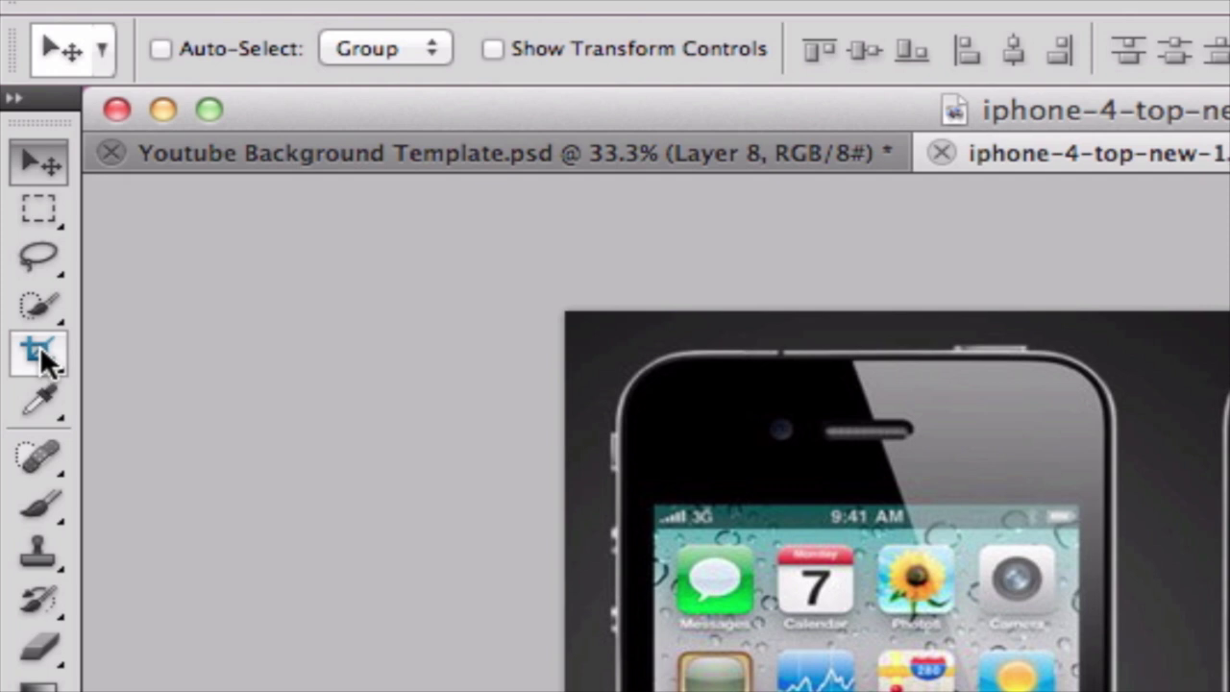
# Step: Select the whole front-facing iPhone with the Quick Selection tool and copy it
pyautogui.click(39, 308)
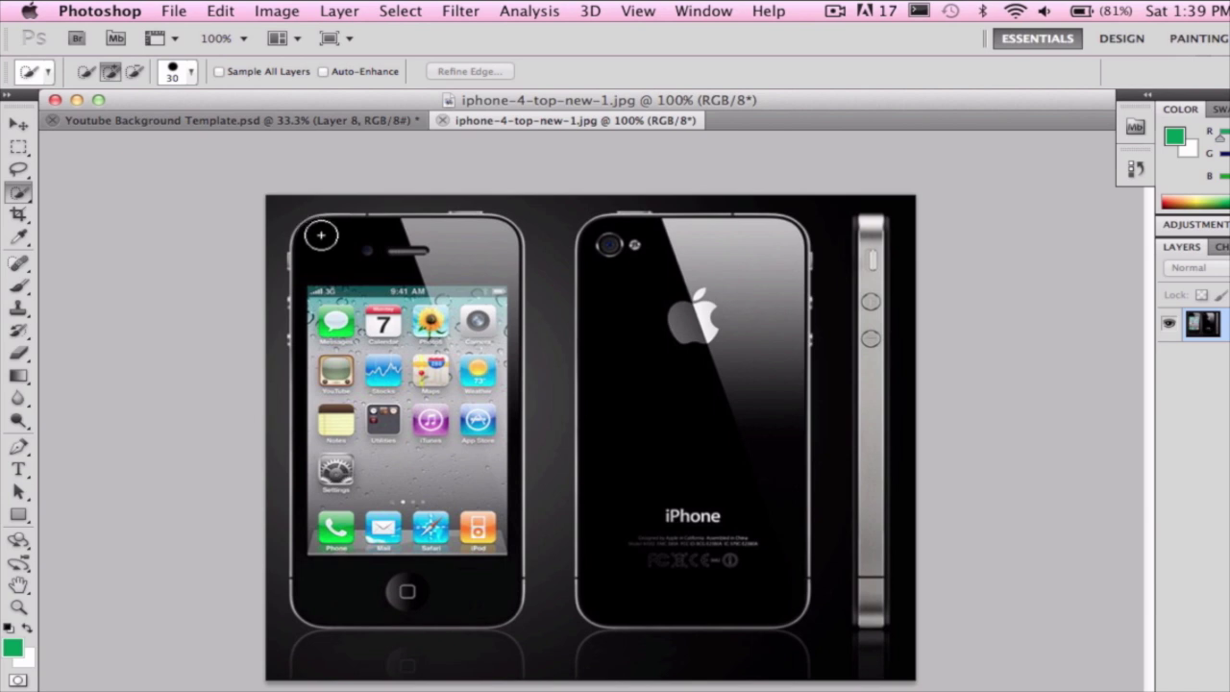
pyautogui.moveTo(322, 237)
pyautogui.mouseDown()
pyautogui.moveTo(481, 239)
pyautogui.moveTo(456, 344)
pyautogui.moveTo(399, 356)
pyautogui.moveTo(396, 387)
pyautogui.moveTo(379, 300)
pyautogui.moveTo(340, 474)
pyautogui.moveTo(340, 451)
pyautogui.moveTo(331, 586)
pyautogui.moveTo(401, 532)
pyautogui.moveTo(471, 527)
pyautogui.mouseUp()
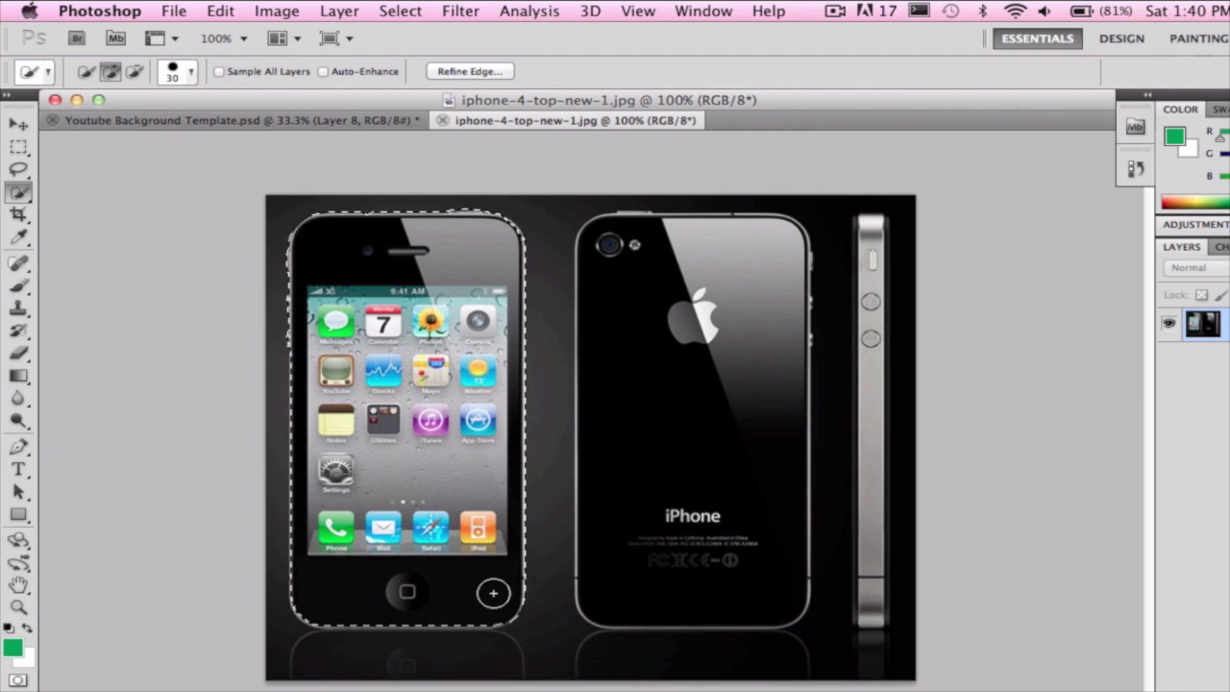
pyautogui.click(221, 11)
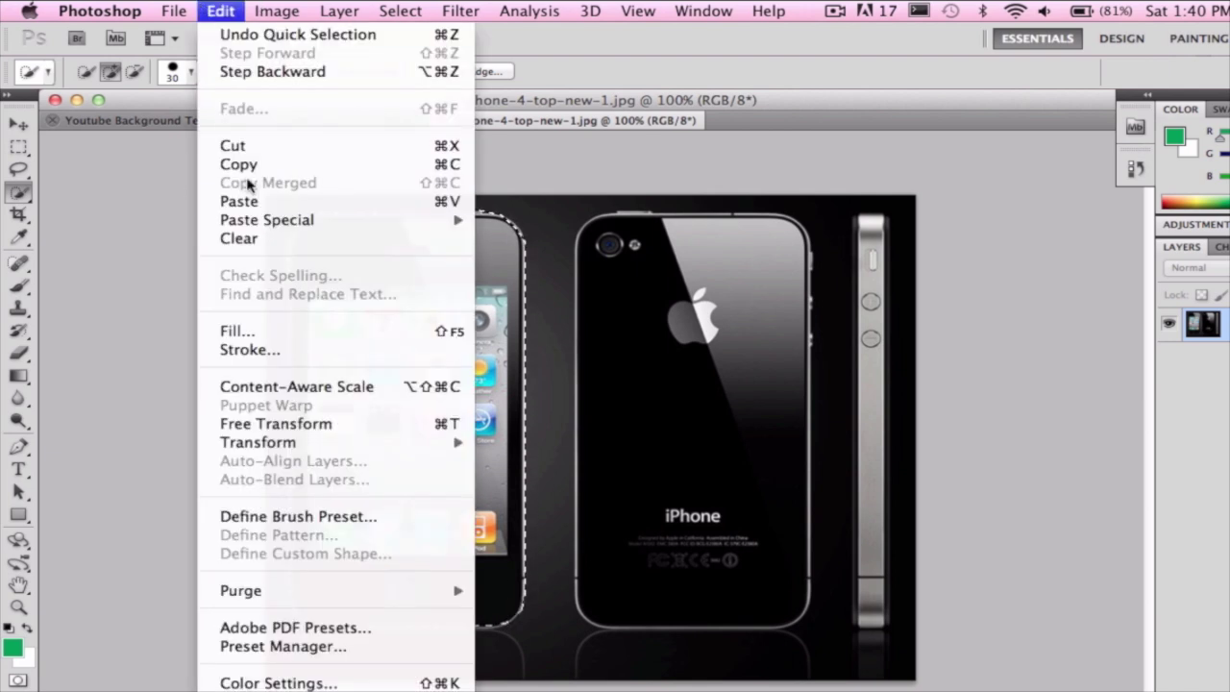
pyautogui.click(246, 165)
# Step: Paste the copied iPhone into Youtube Background Template.psd as a new layer
pyautogui.click(198, 121)
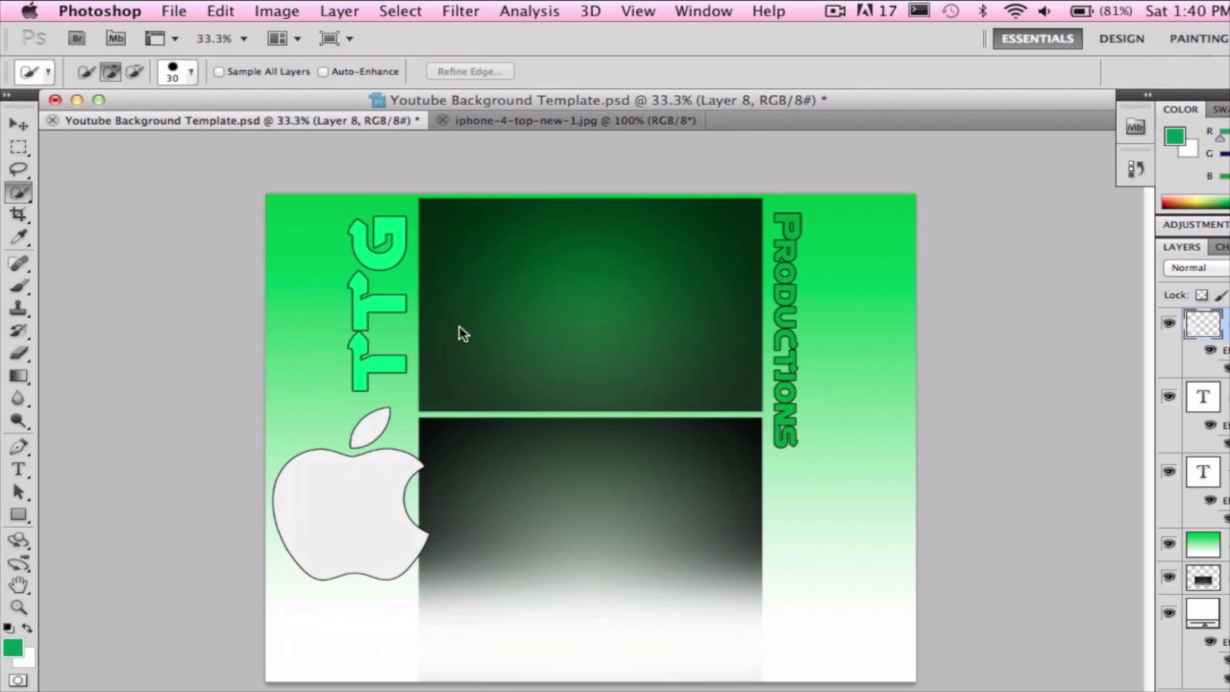
pyautogui.click(221, 11)
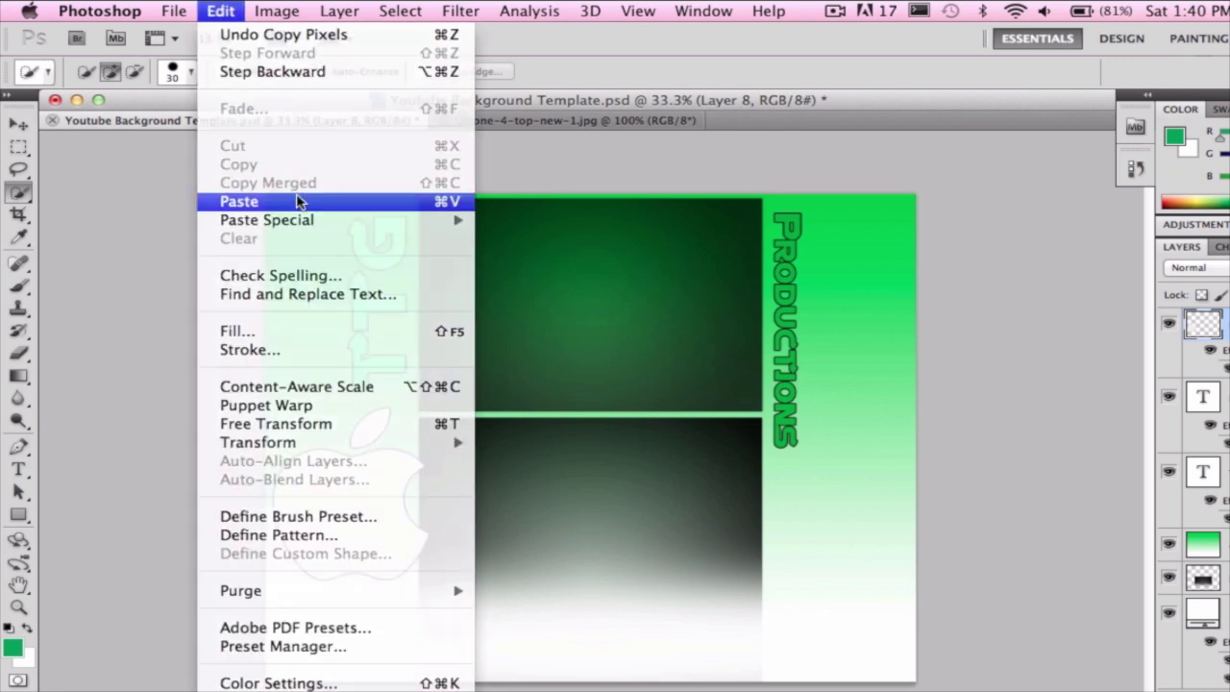
pyautogui.click(303, 199)
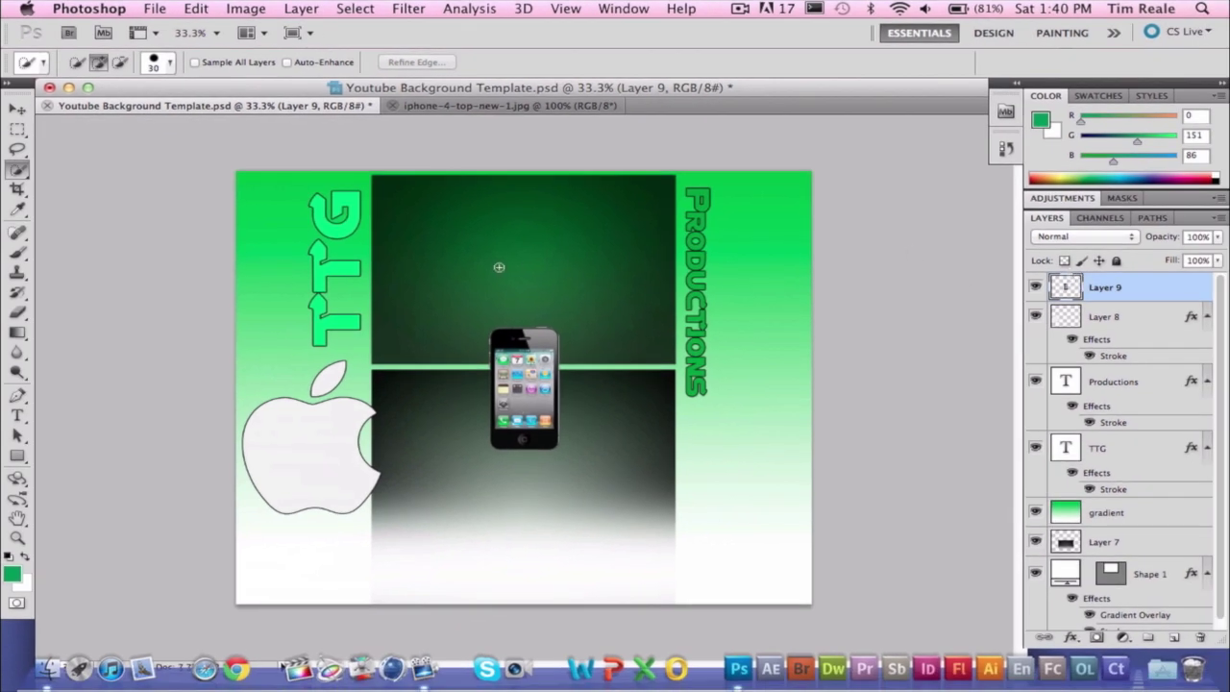
# Step: Move the pasted iPhone beside the upper part of the Productions text and scale it to about 99%
pyautogui.click(19, 110)
pyautogui.moveTo(534, 375); pyautogui.dragTo(752, 259)
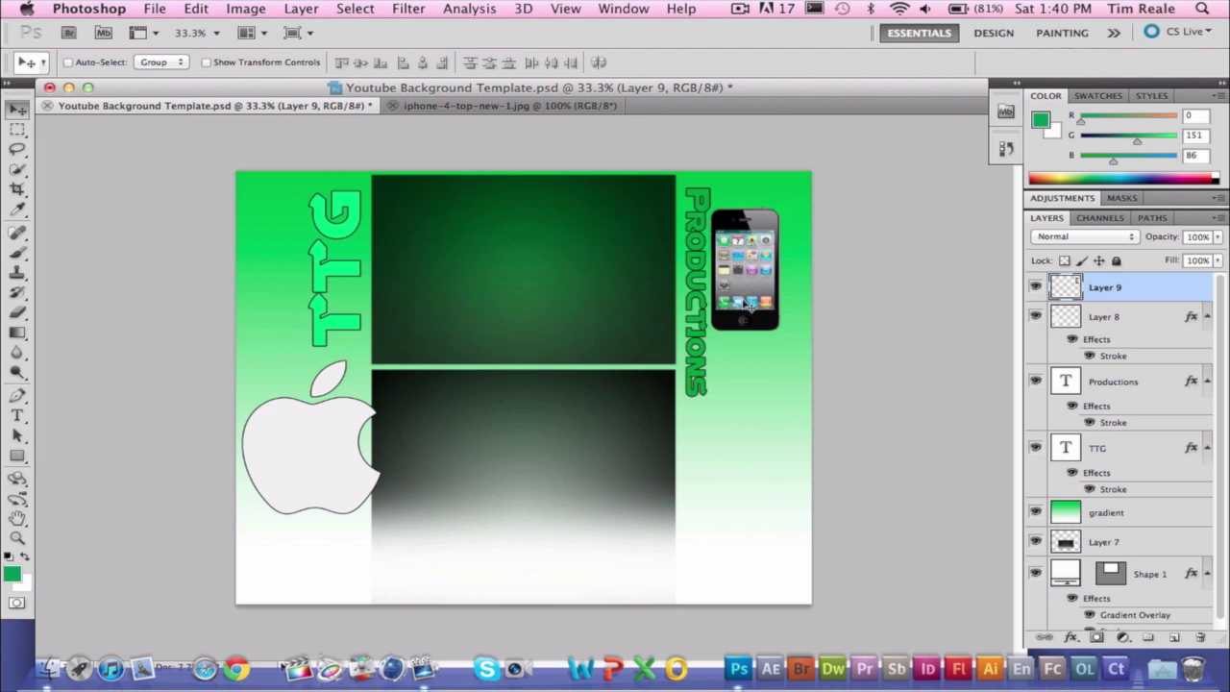
pyautogui.press('super+t')
pyautogui.moveTo(709, 207)
pyautogui.mouseDown()
pyautogui.moveTo(755, 280)
pyautogui.moveTo(682, 164)
pyautogui.moveTo(721, 231)
pyautogui.moveTo(696, 219)
pyautogui.moveTo(707, 209)
pyautogui.mouseUp()
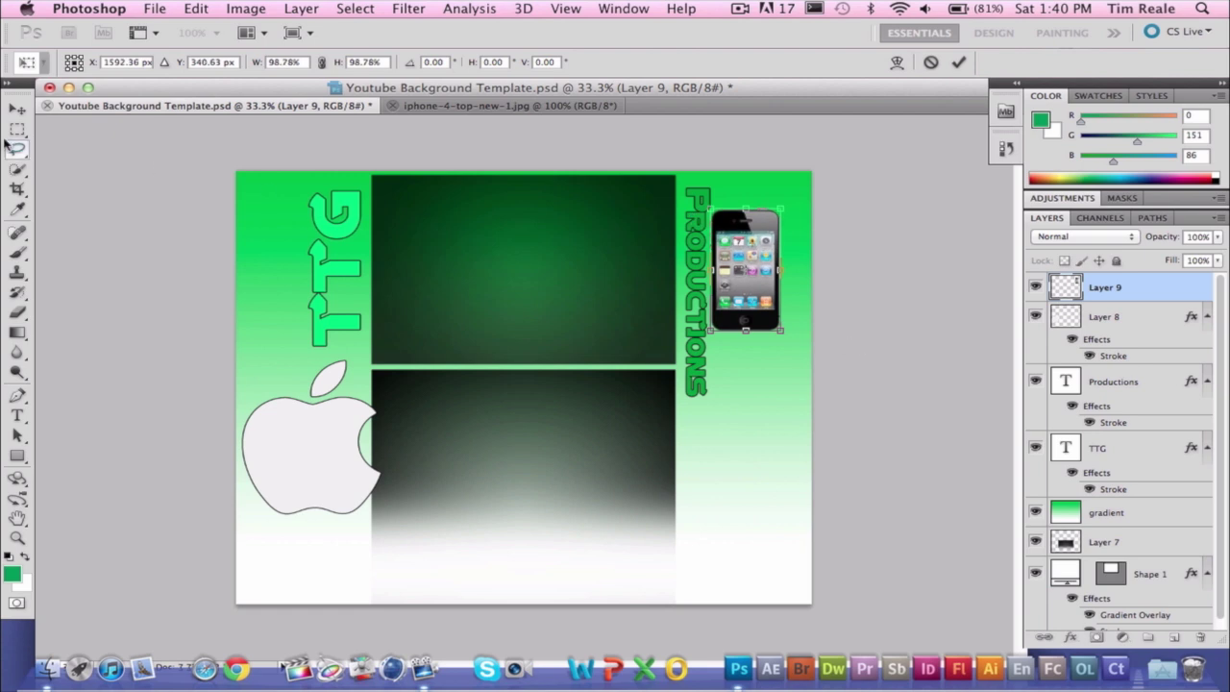
pyautogui.click(17, 109)
pyautogui.click(764, 252)
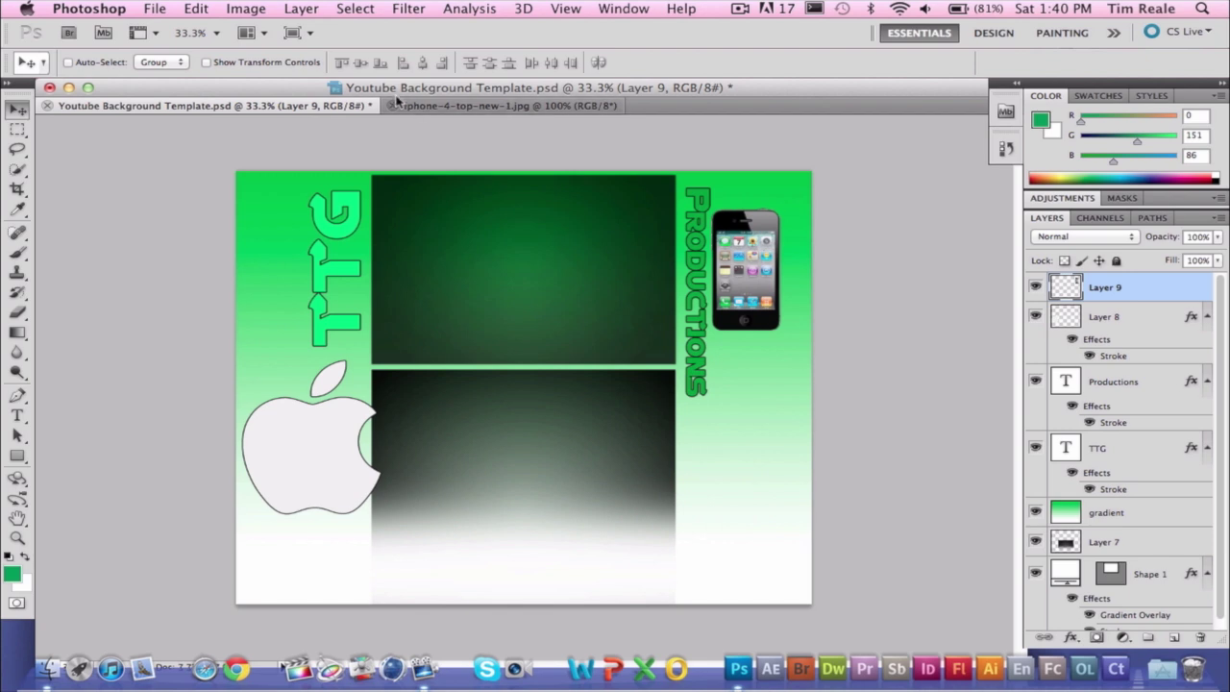
# Step: Close iphone-4-top-new-1.jpg and open applemacbookprolaptop.jpg from the renders/images folder
pyautogui.click(392, 106)
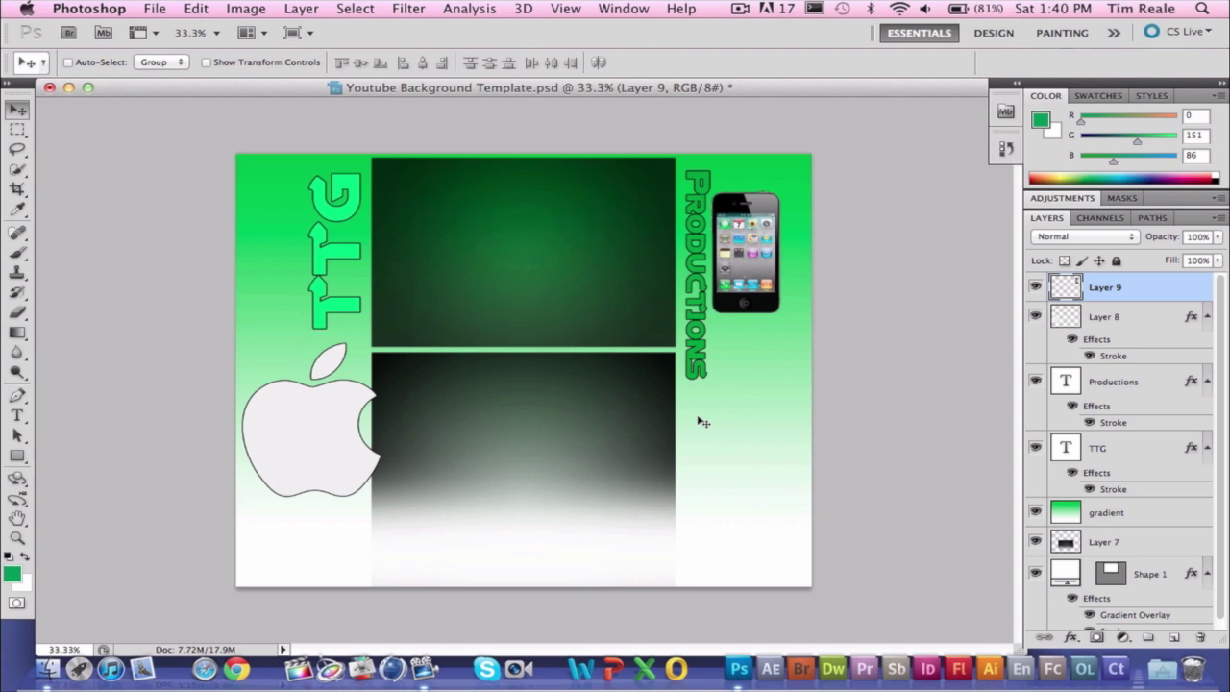
pyautogui.click(159, 9)
pyautogui.click(173, 46)
pyautogui.click(538, 163)
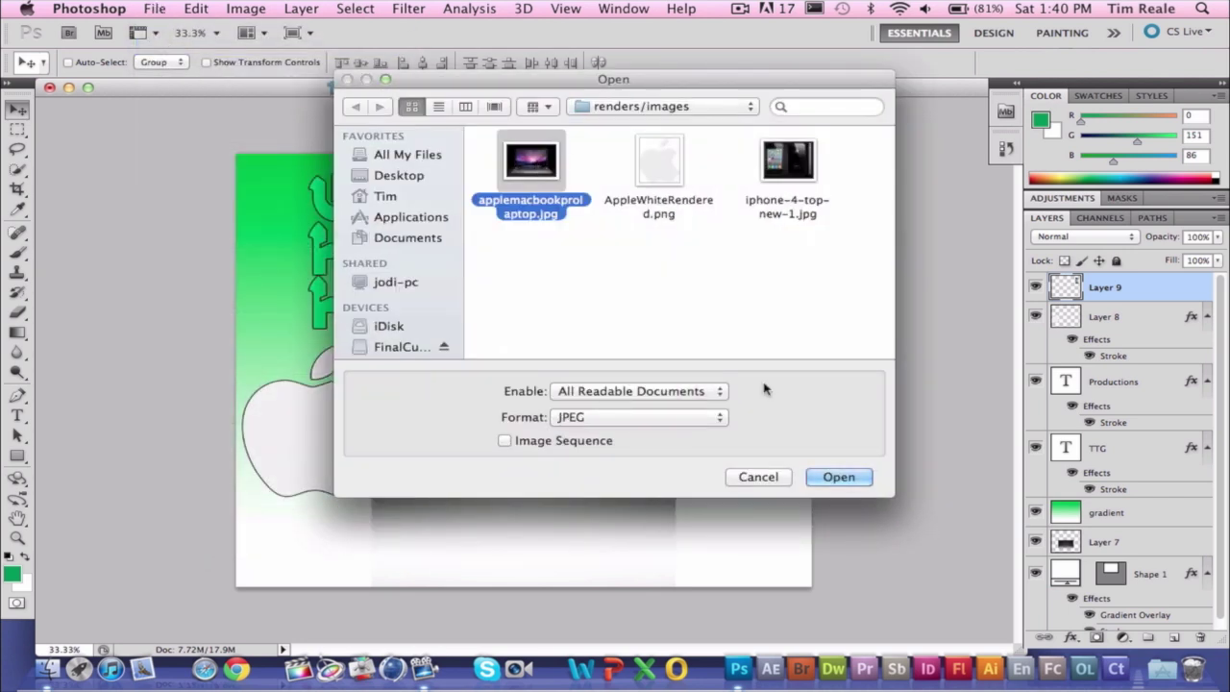
pyautogui.click(854, 478)
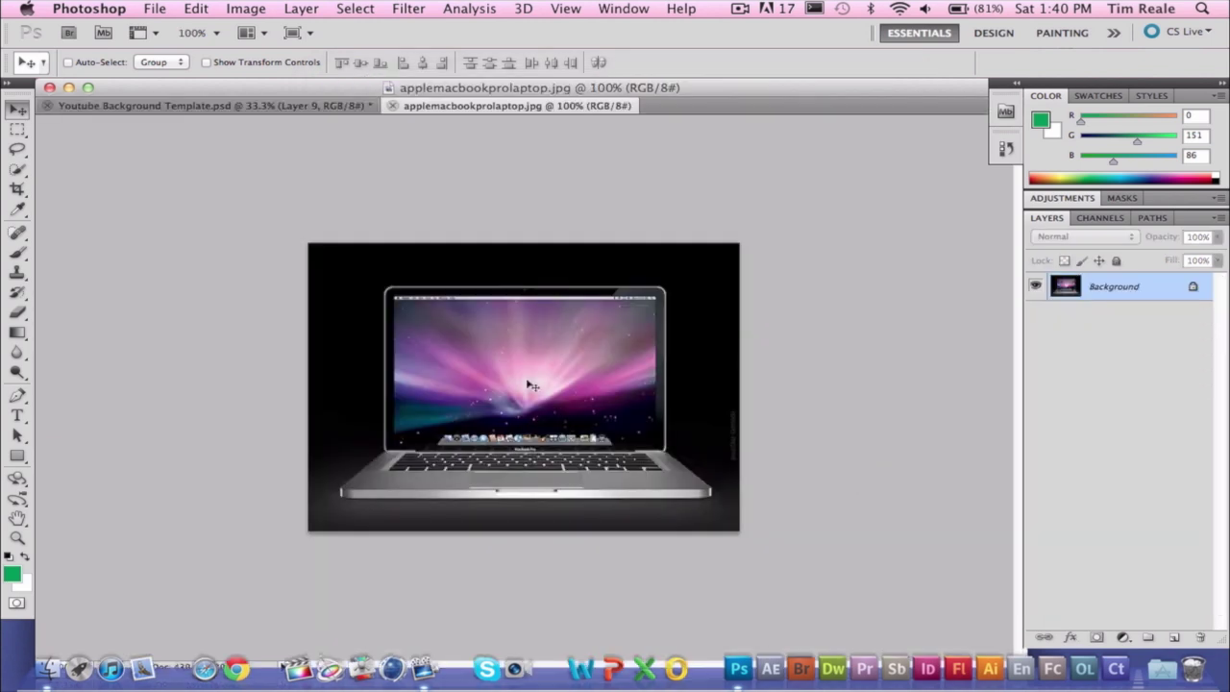
# Step: Select the whole MacBook, including its screen and keyboard base, with the Quick Selection tool
pyautogui.click(216, 35)
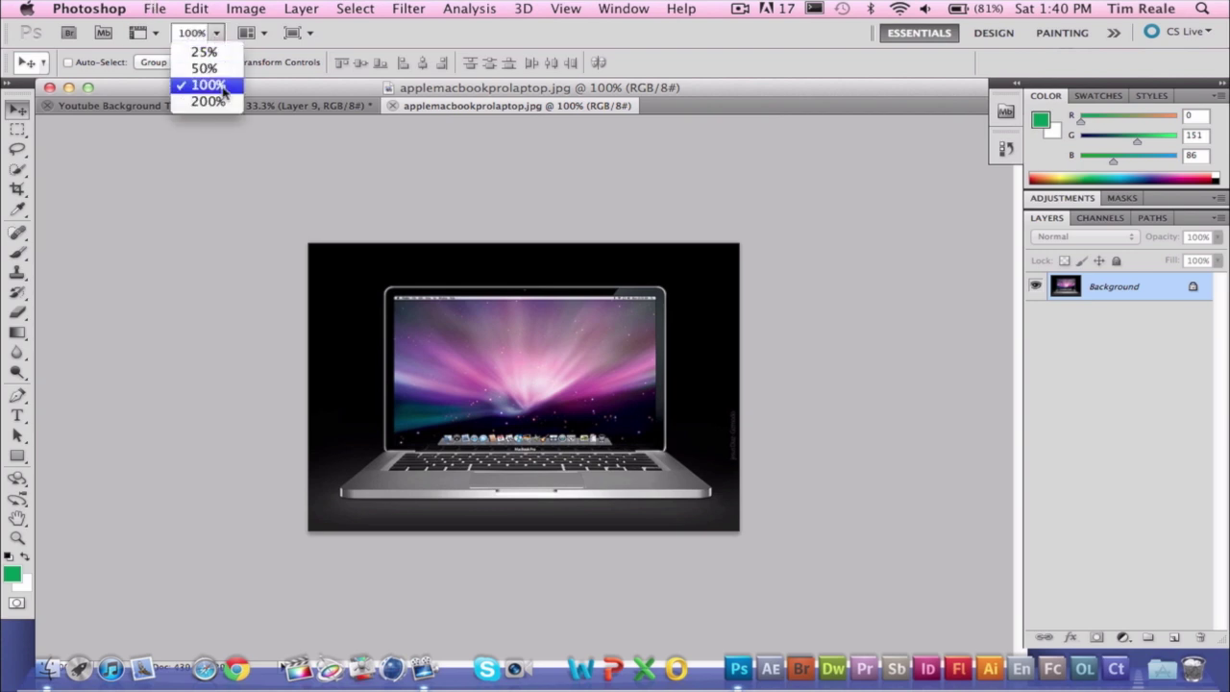
pyautogui.click(219, 101)
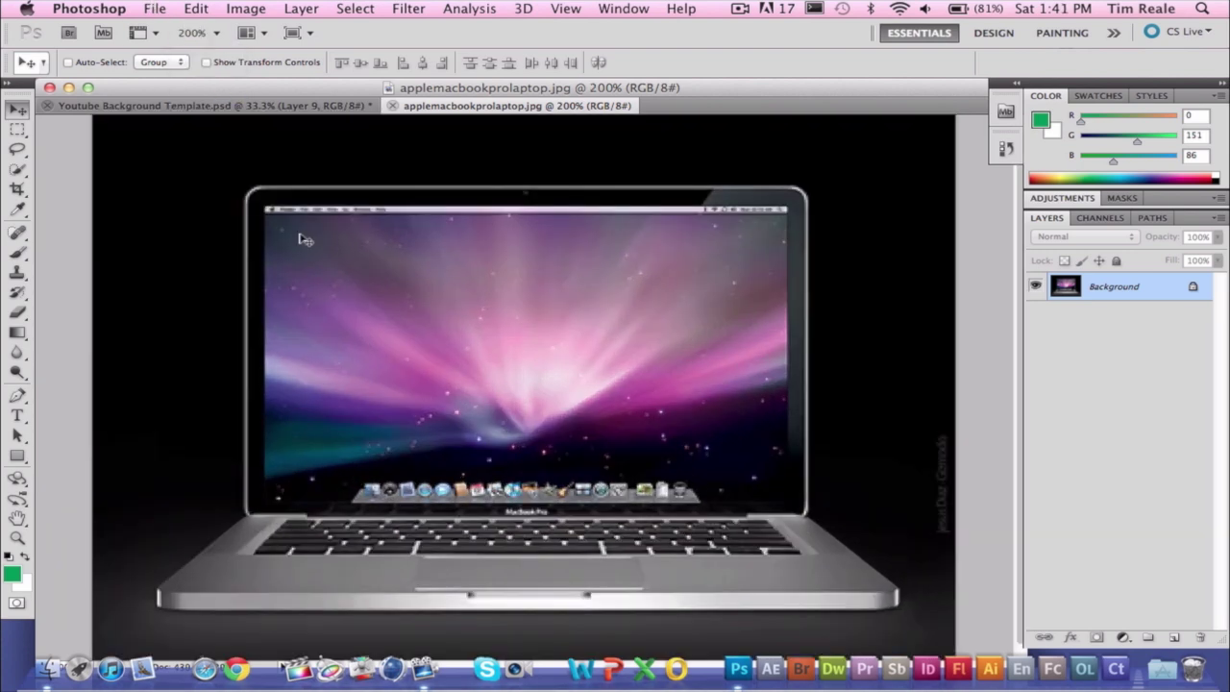
pyautogui.click(21, 168)
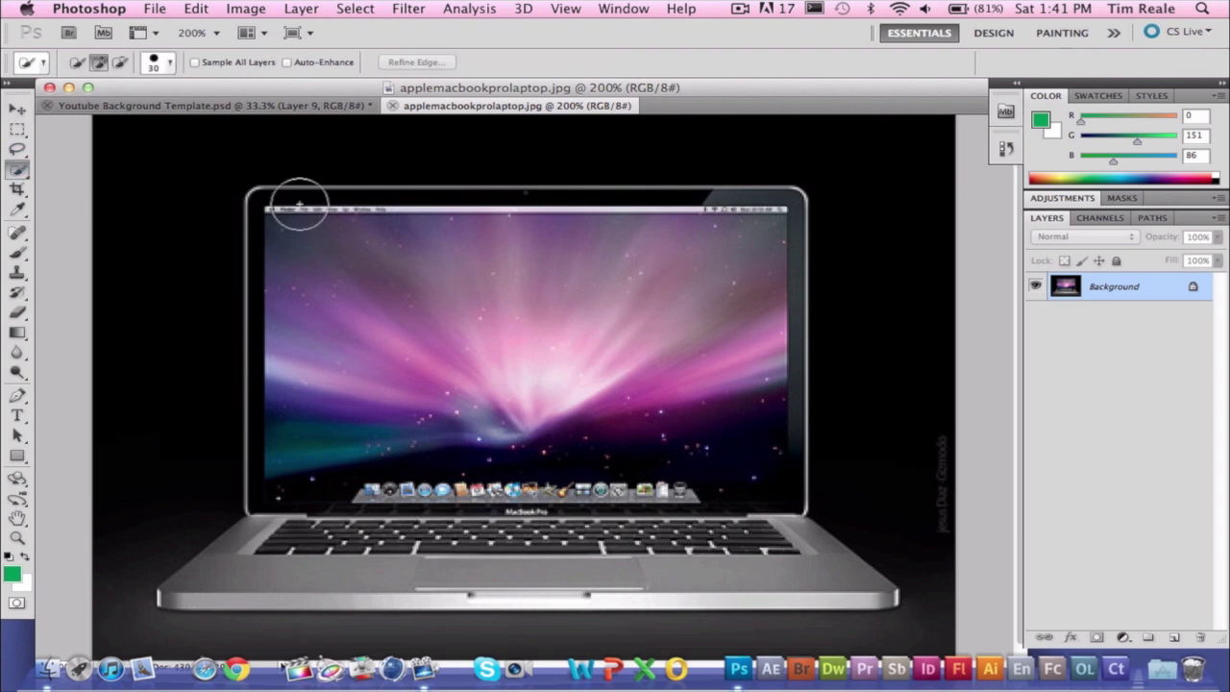
pyautogui.moveTo(299, 204); pyautogui.dragTo(282, 218)
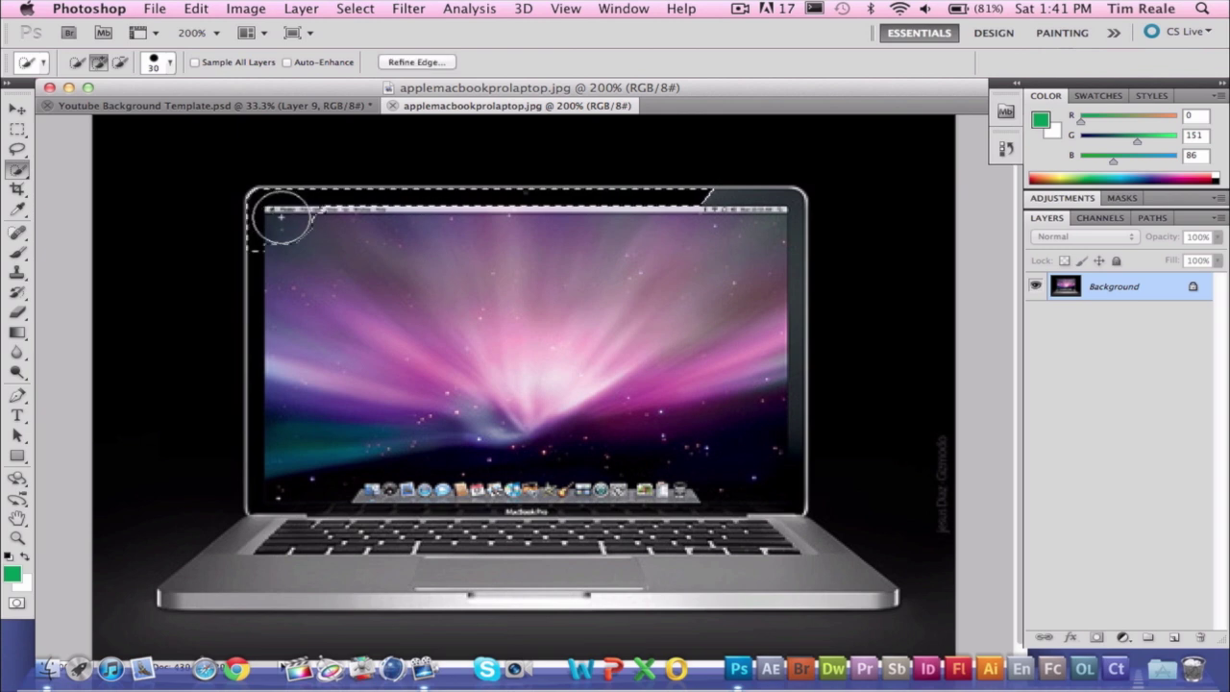
pyautogui.moveTo(739, 227)
pyautogui.mouseDown()
pyautogui.moveTo(472, 214)
pyautogui.moveTo(379, 376)
pyautogui.moveTo(423, 476)
pyautogui.moveTo(692, 467)
pyautogui.moveTo(516, 502)
pyautogui.moveTo(520, 517)
pyautogui.moveTo(307, 516)
pyautogui.moveTo(231, 580)
pyautogui.moveTo(673, 567)
pyautogui.moveTo(713, 534)
pyautogui.mouseUp()
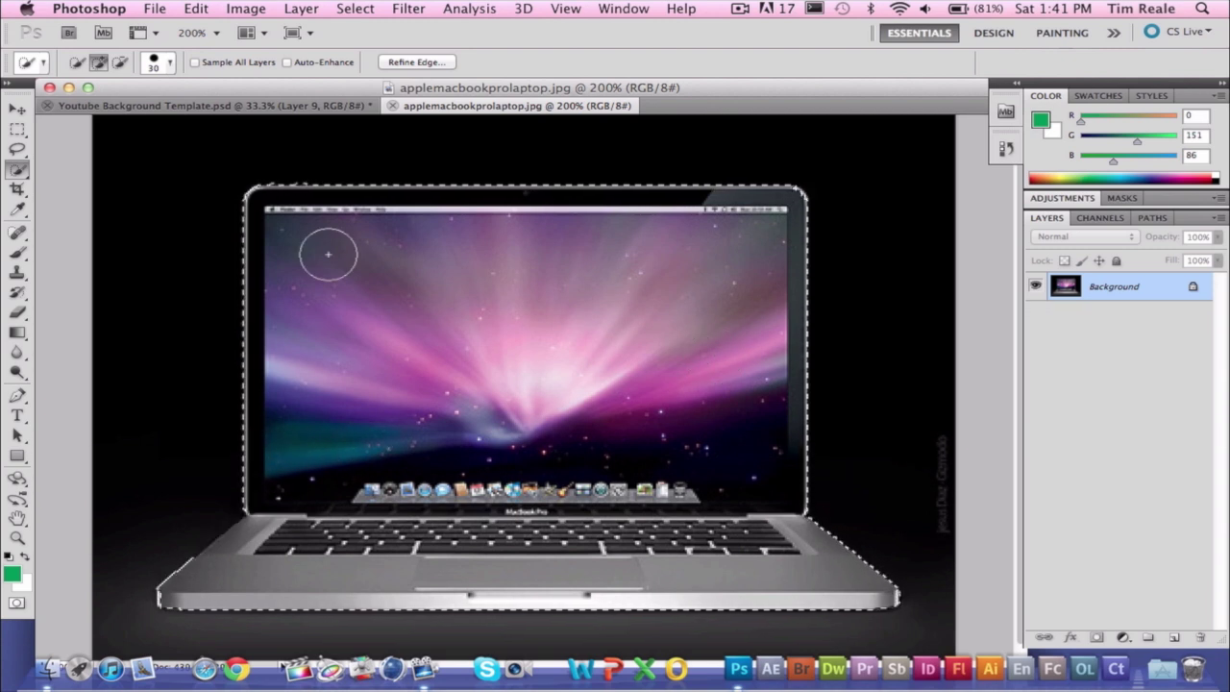
# Step: Copy the selected MacBook and paste it into Youtube Background Template.psd as a new layer
pyautogui.click(196, 8)
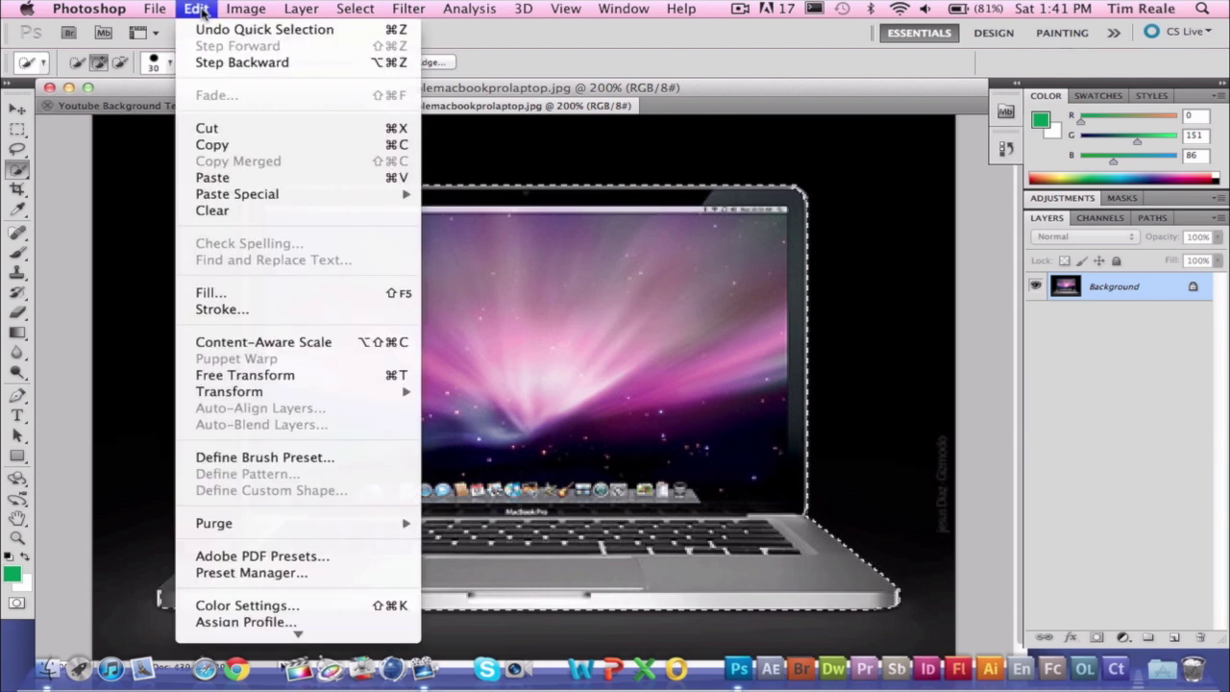
pyautogui.click(210, 146)
pyautogui.click(178, 108)
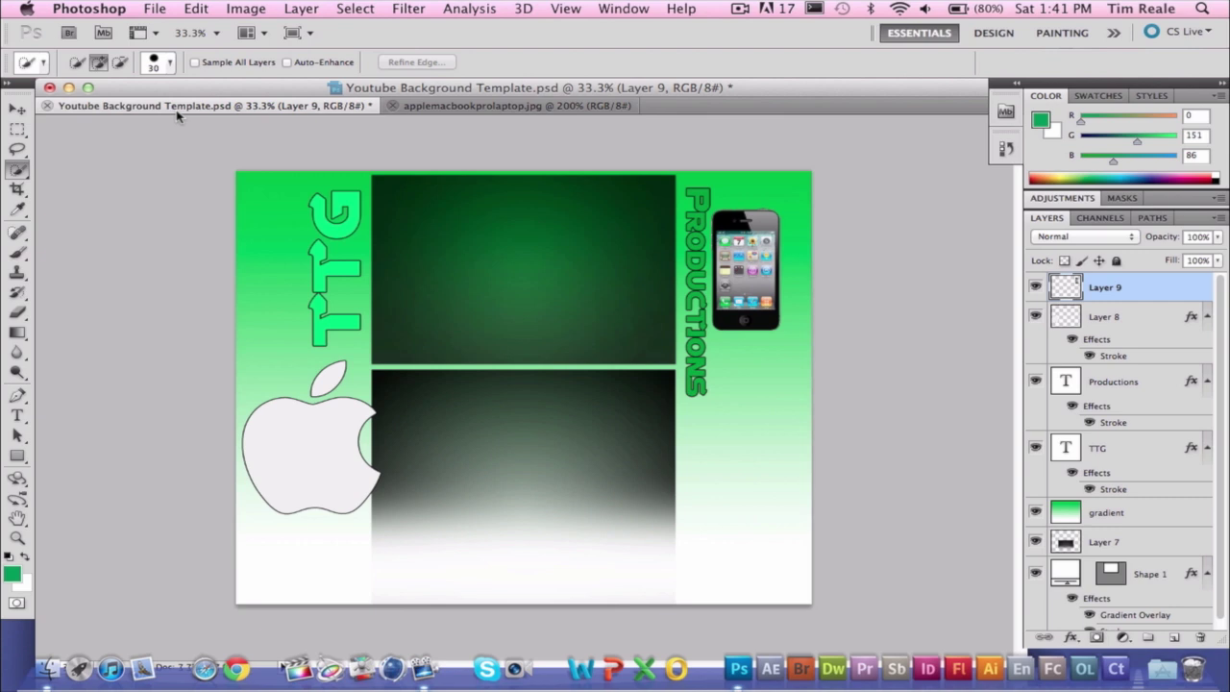
pyautogui.click(198, 8)
pyautogui.click(217, 176)
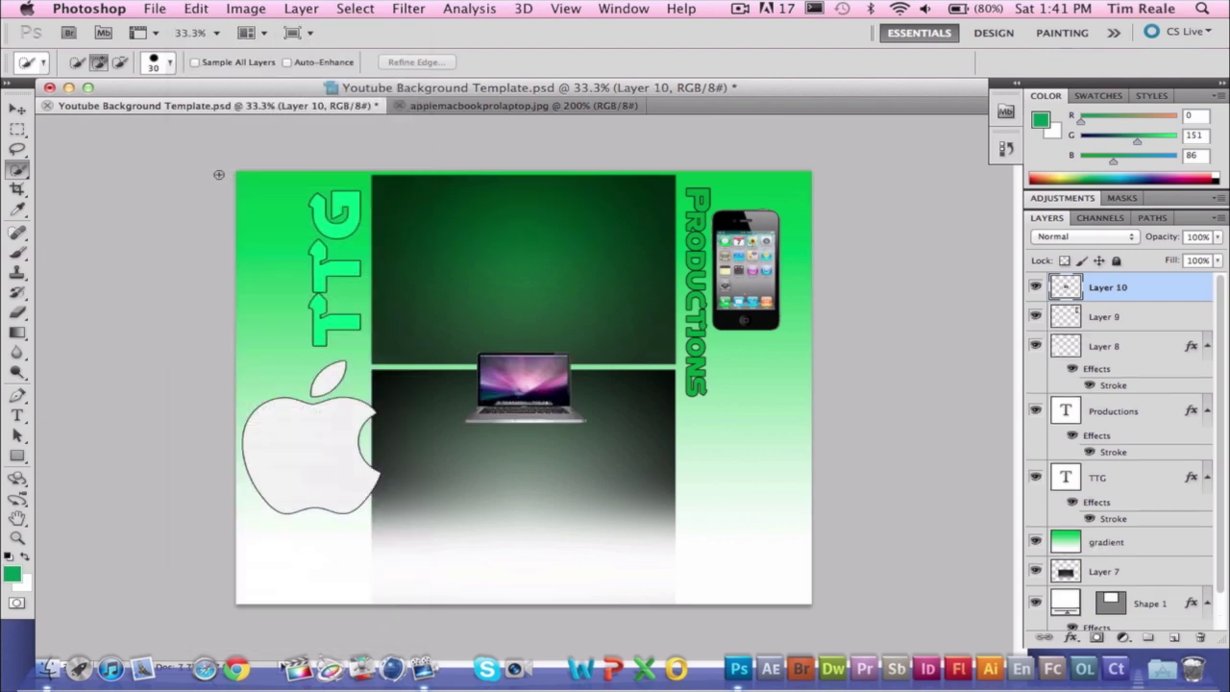
# Step: Scale the laptop proportionally to about 70% and centre it over the green line between the two dark panels
pyautogui.click(18, 108)
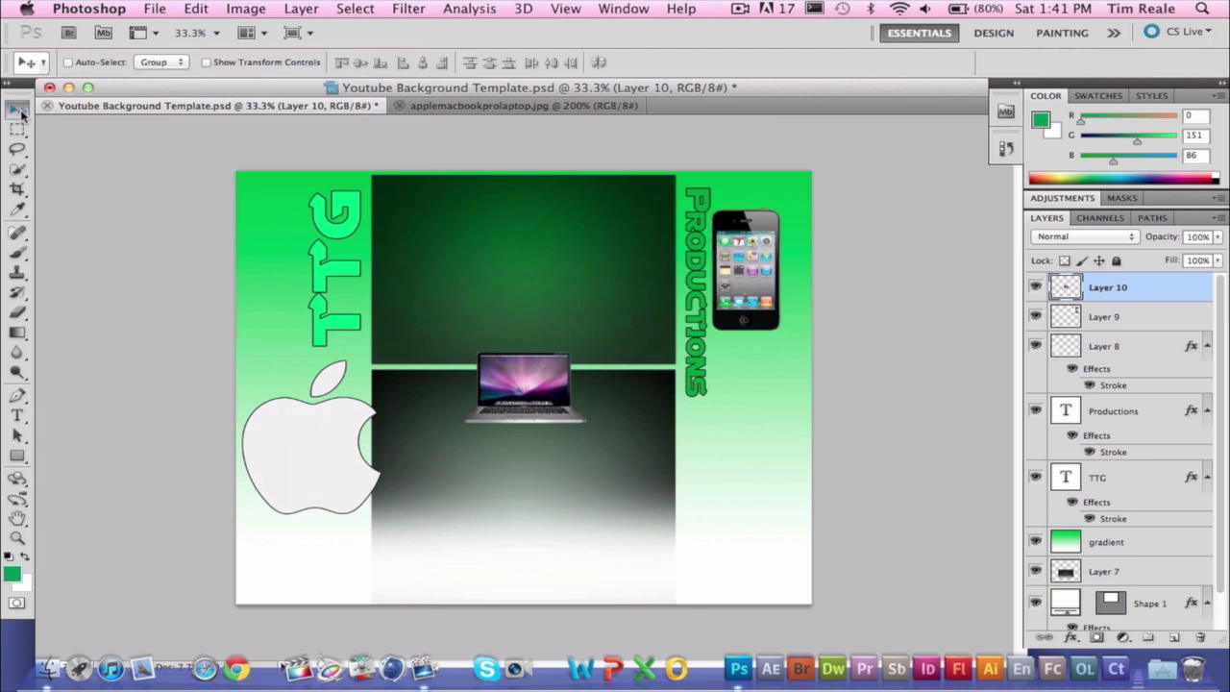
pyautogui.moveTo(519, 388); pyautogui.dragTo(515, 364)
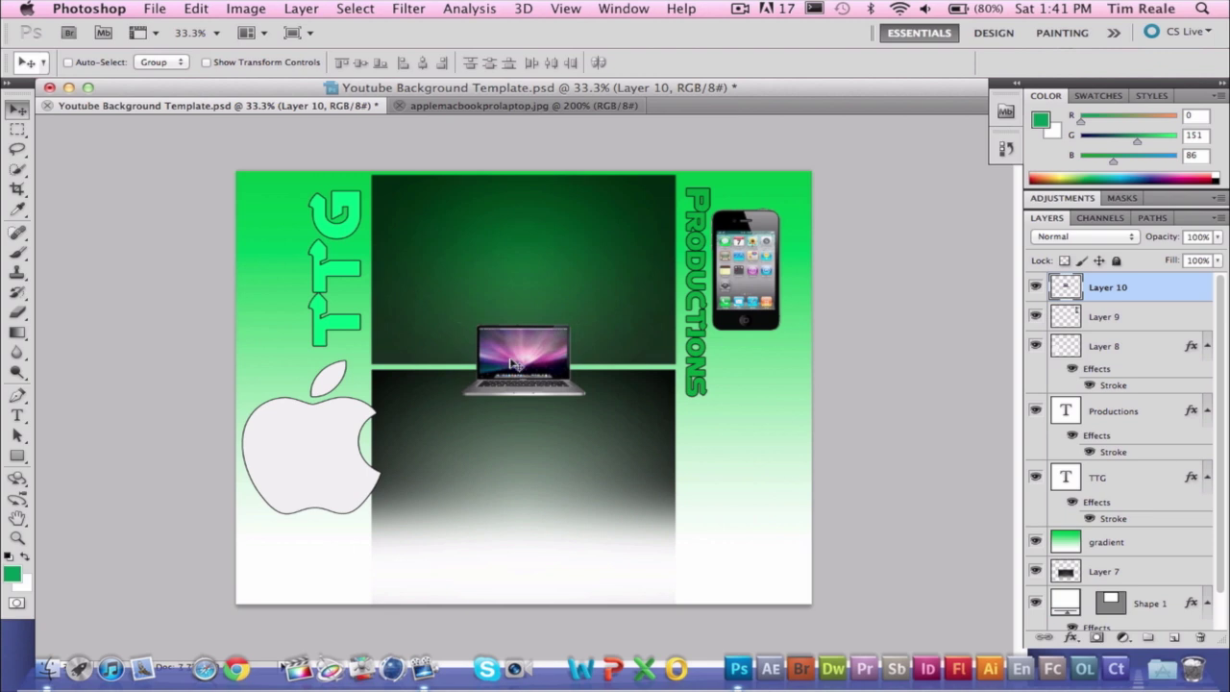
pyautogui.press('super+t')
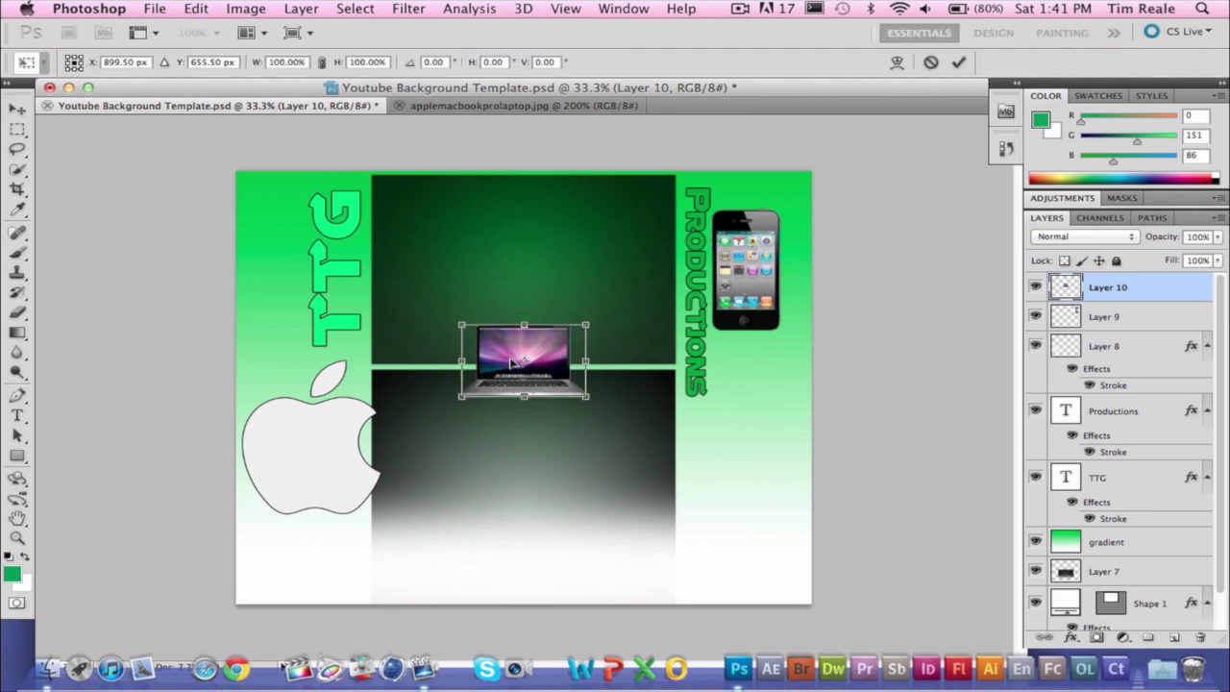
pyautogui.moveTo(462, 324); pyautogui.dragTo(495, 367)
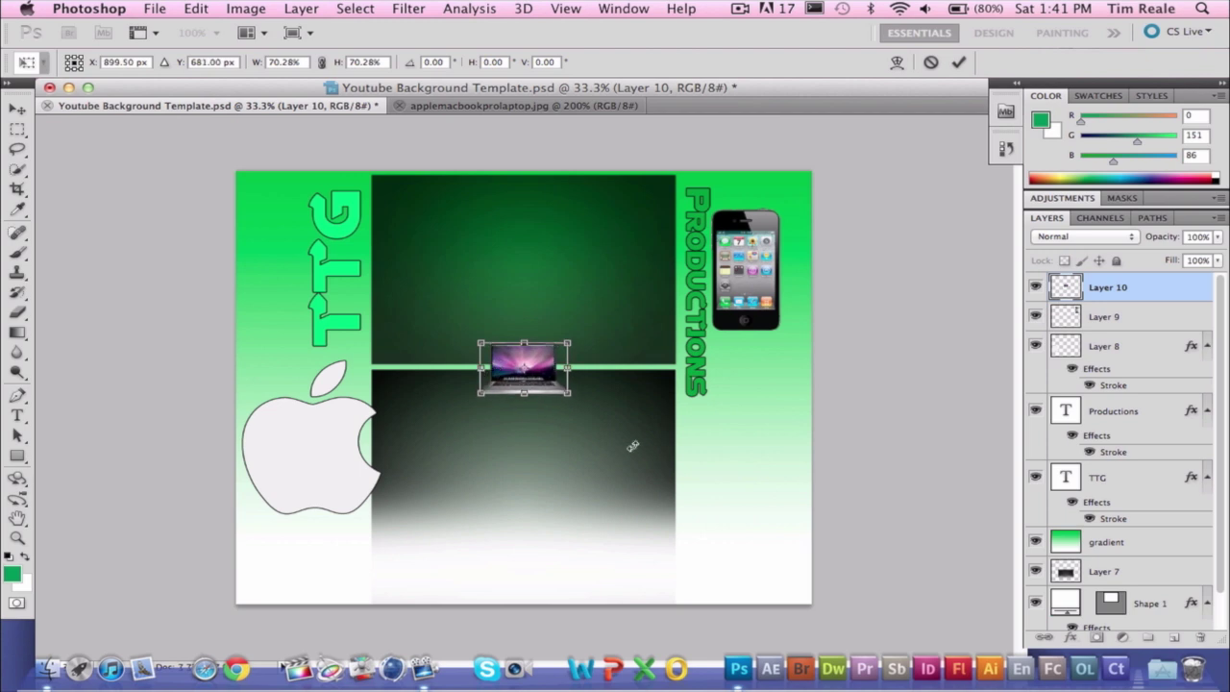
pyautogui.moveTo(553, 374); pyautogui.dragTo(553, 366)
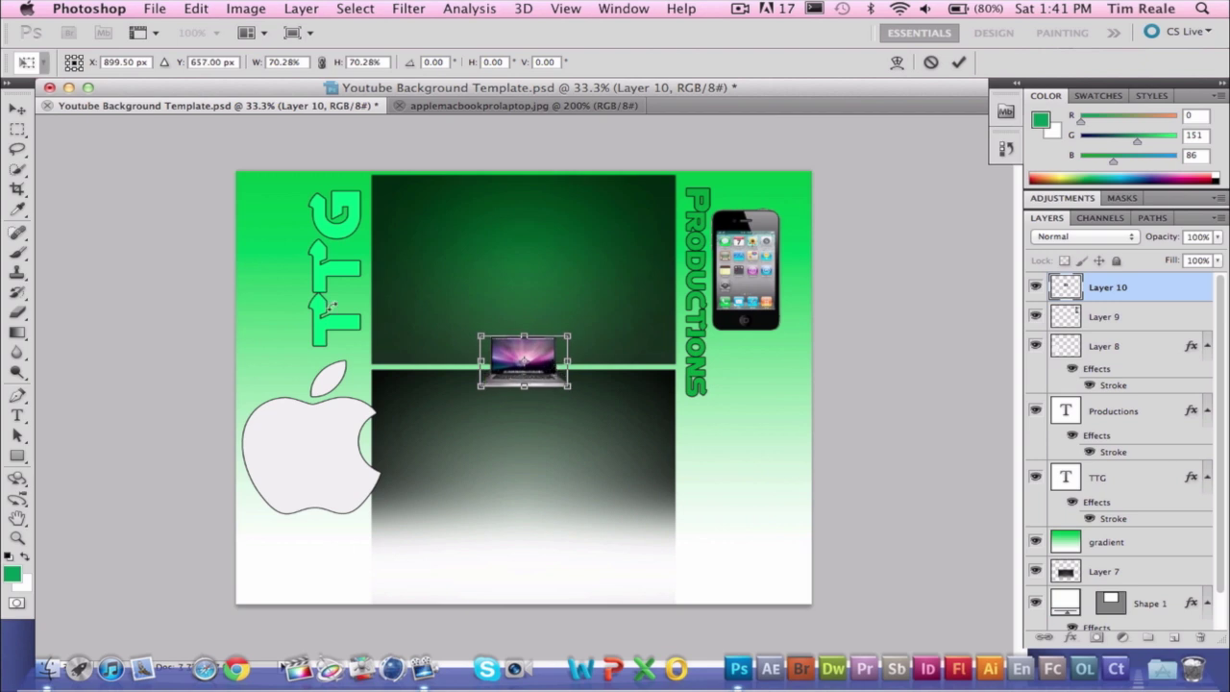
pyautogui.click(14, 103)
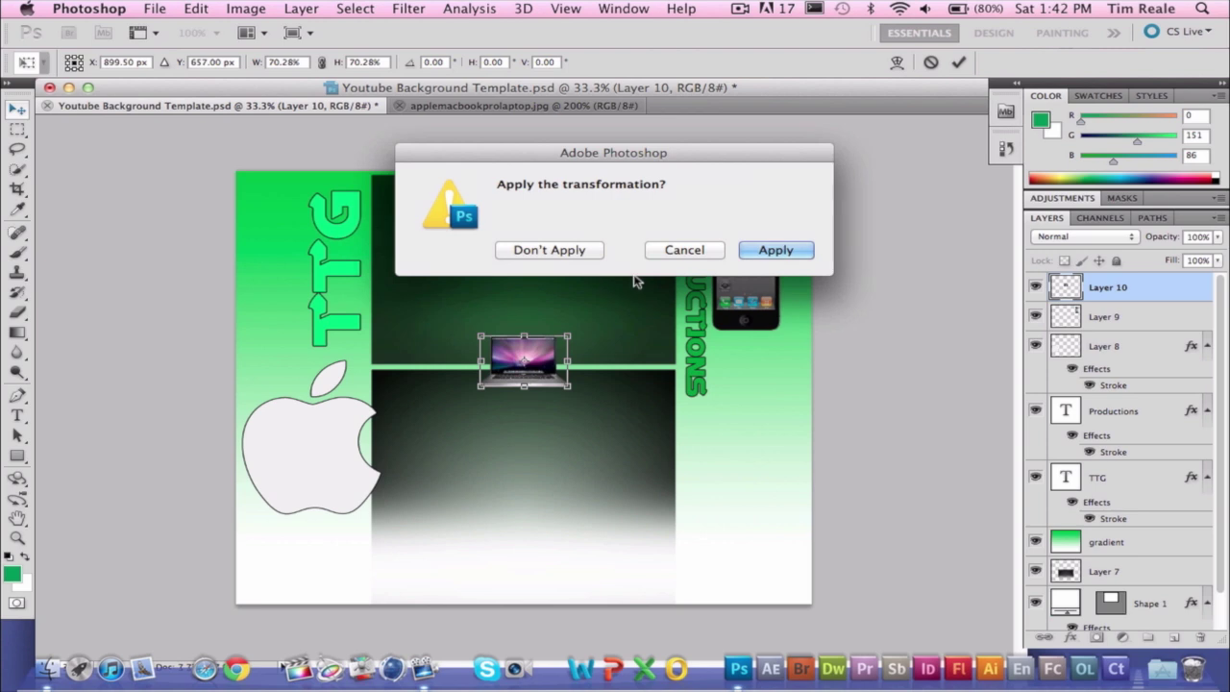
pyautogui.click(779, 250)
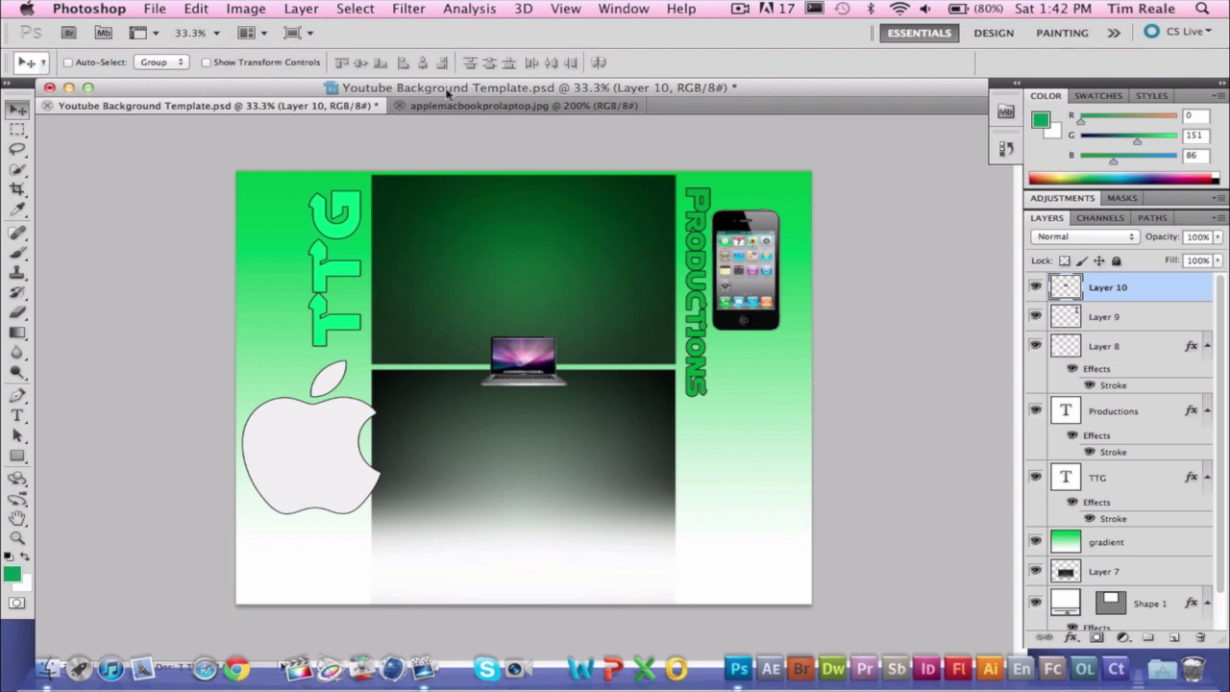
# Step: Close applemacbookprolaptop.jpg and open ttg icon 2.jpg from the photshop folder on the Desktop
pyautogui.click(400, 106)
pyautogui.click(166, 8)
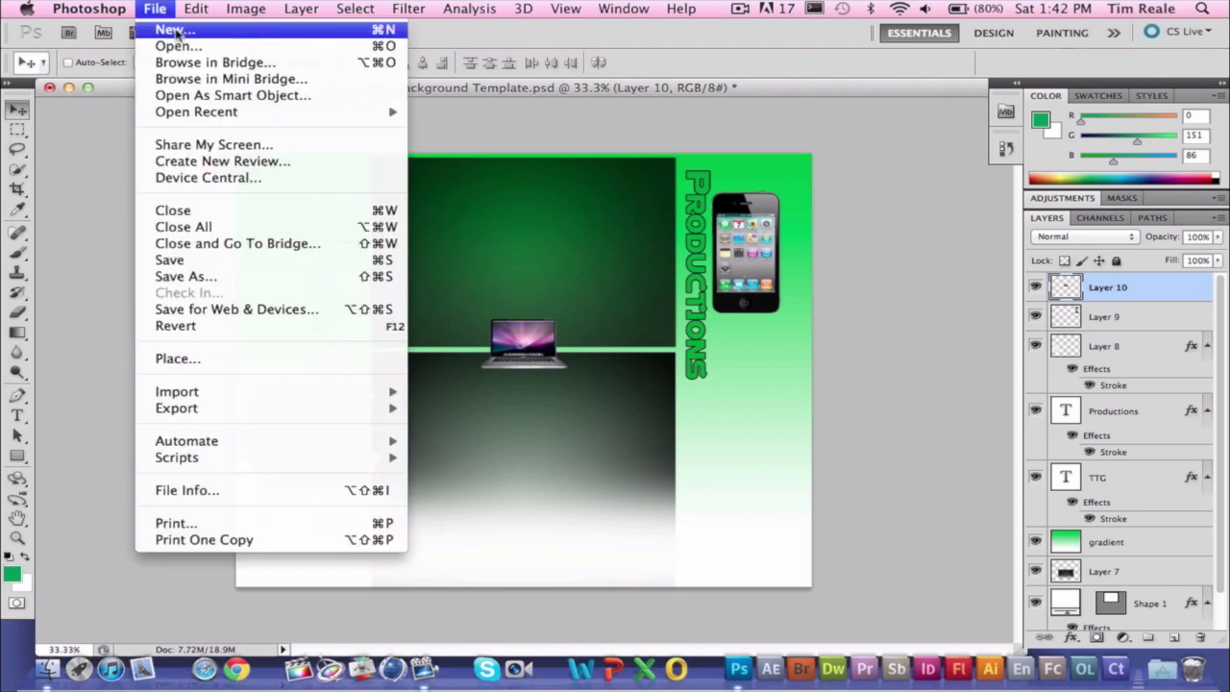
pyautogui.click(163, 50)
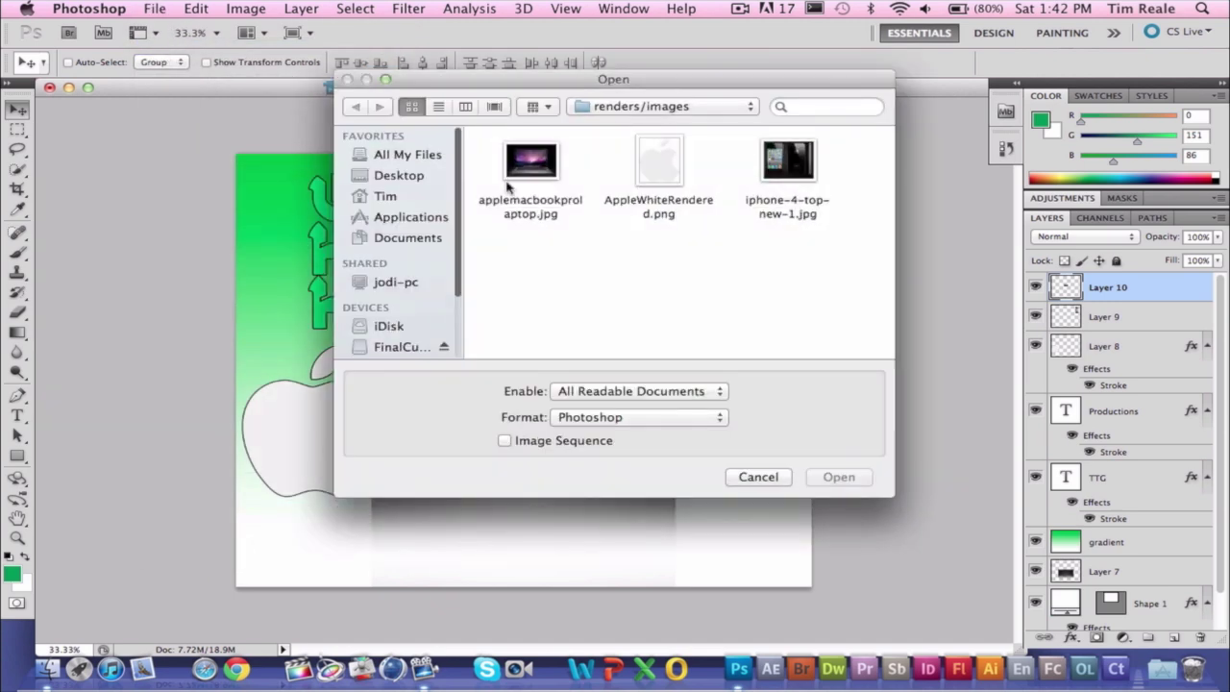
pyautogui.click(370, 174)
pyautogui.doubleClick(563, 259)
pyautogui.scroll(-3, 816, 240)
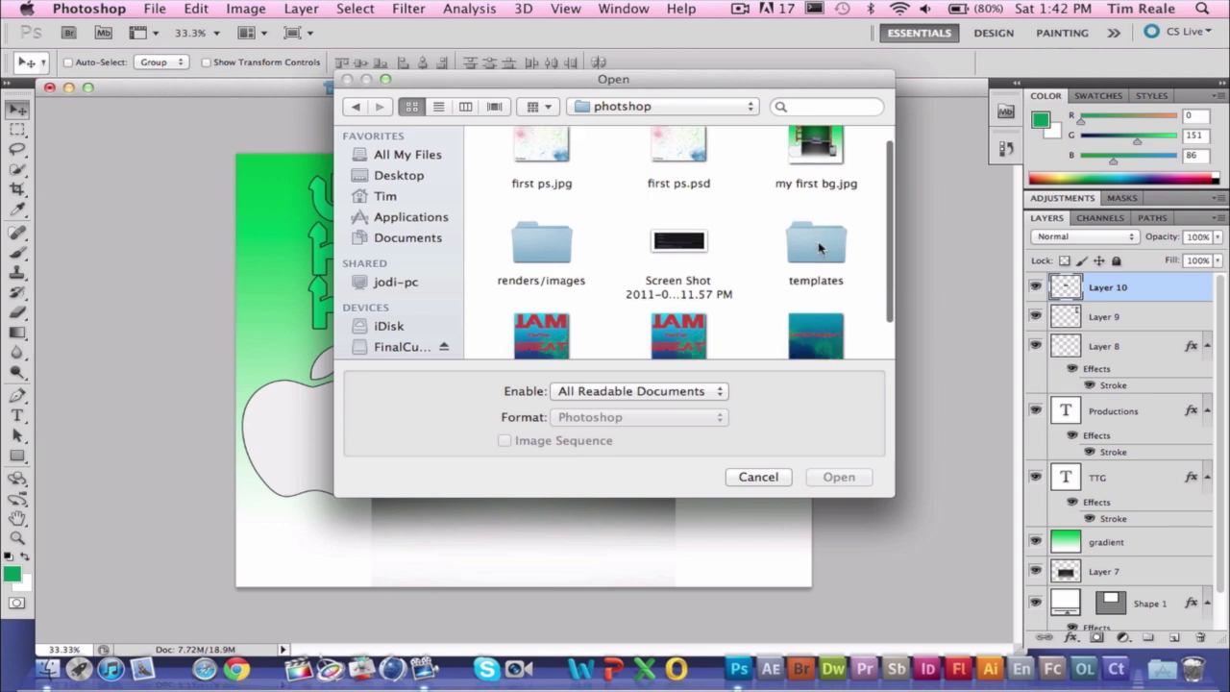
pyautogui.click(563, 317)
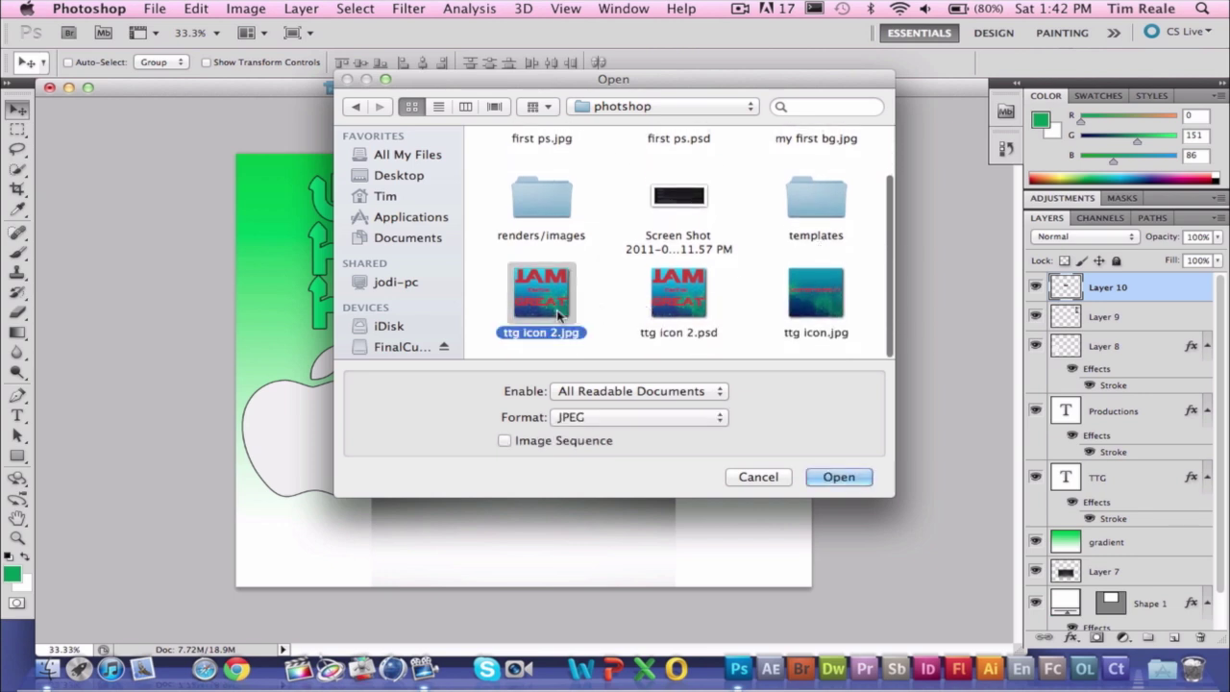
pyautogui.click(836, 478)
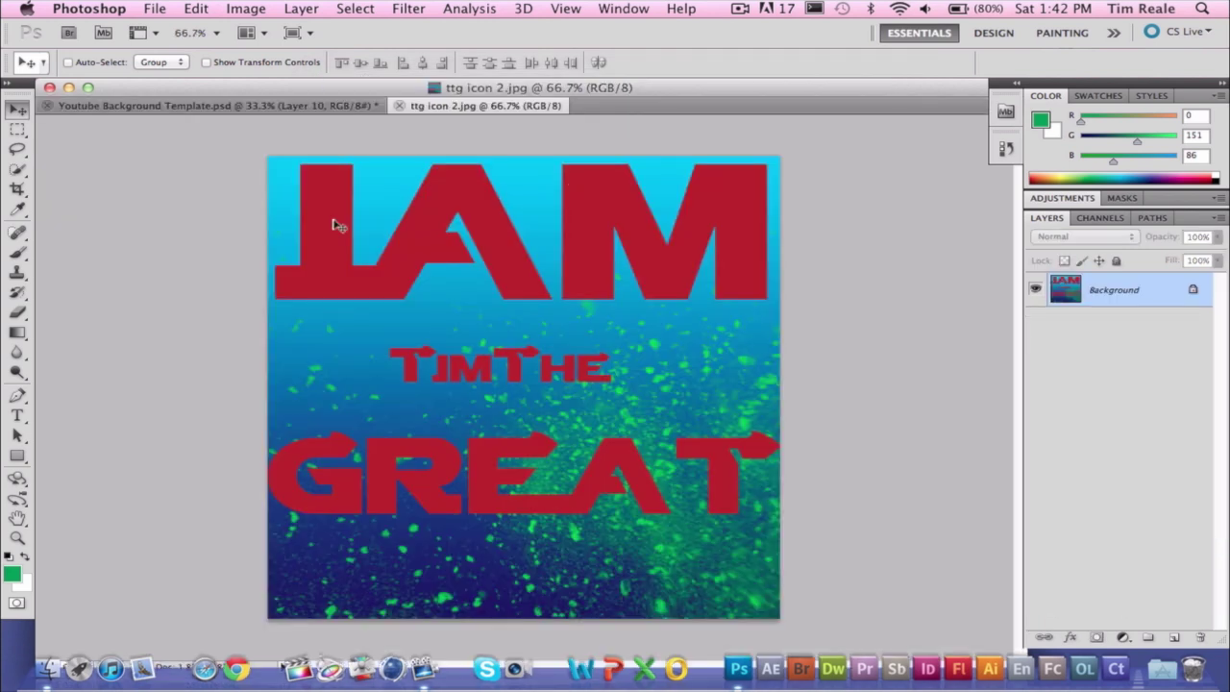
# Step: Copy the entire ttg icon 2.jpg image and paste it into Youtube Background Template.psd as a new layer
pyautogui.press('super+a')
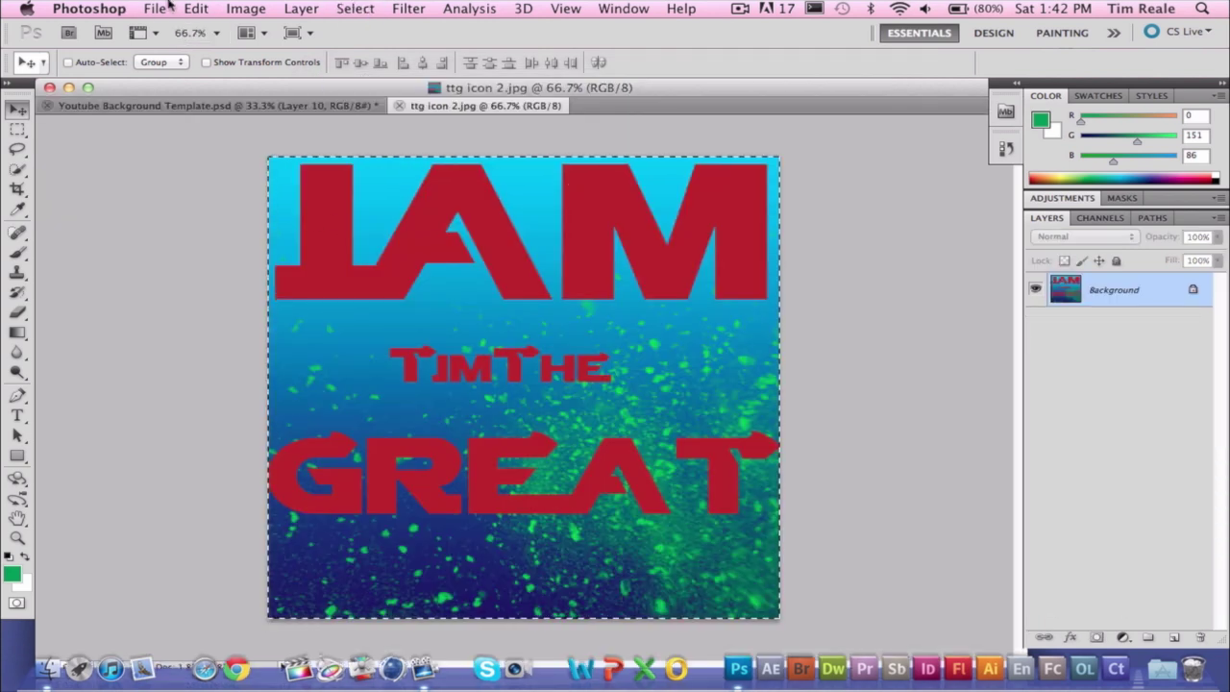
pyautogui.click(196, 9)
pyautogui.click(214, 145)
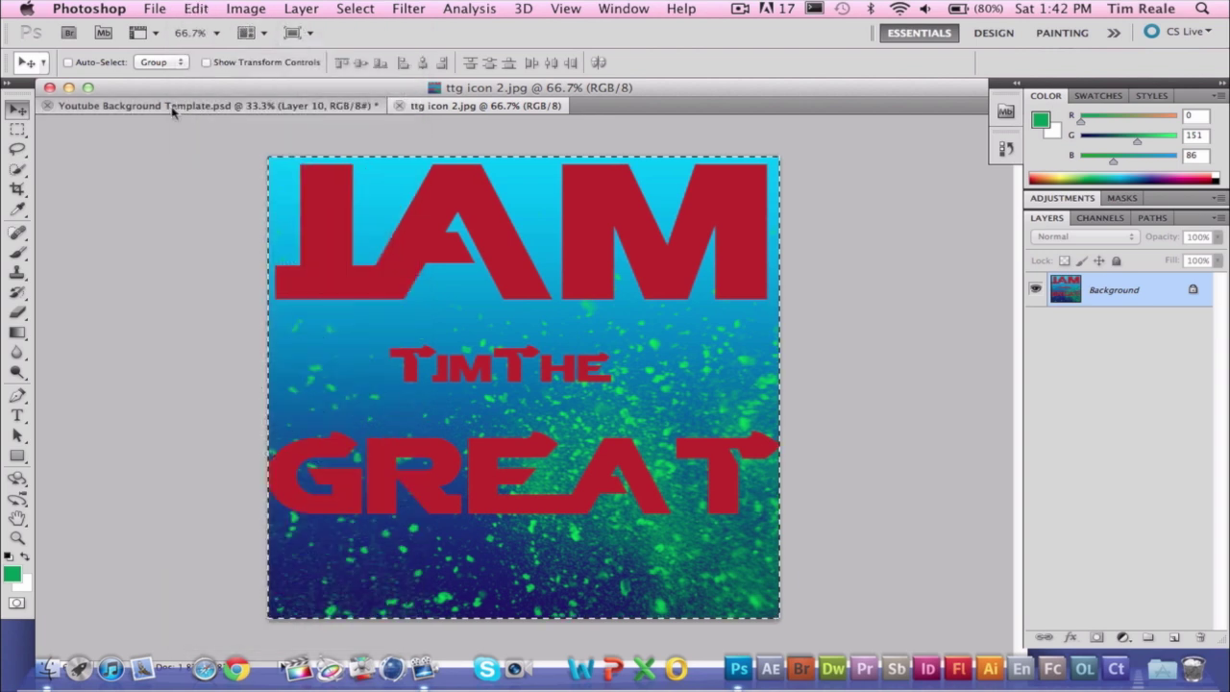
pyautogui.click(163, 106)
pyautogui.click(154, 9)
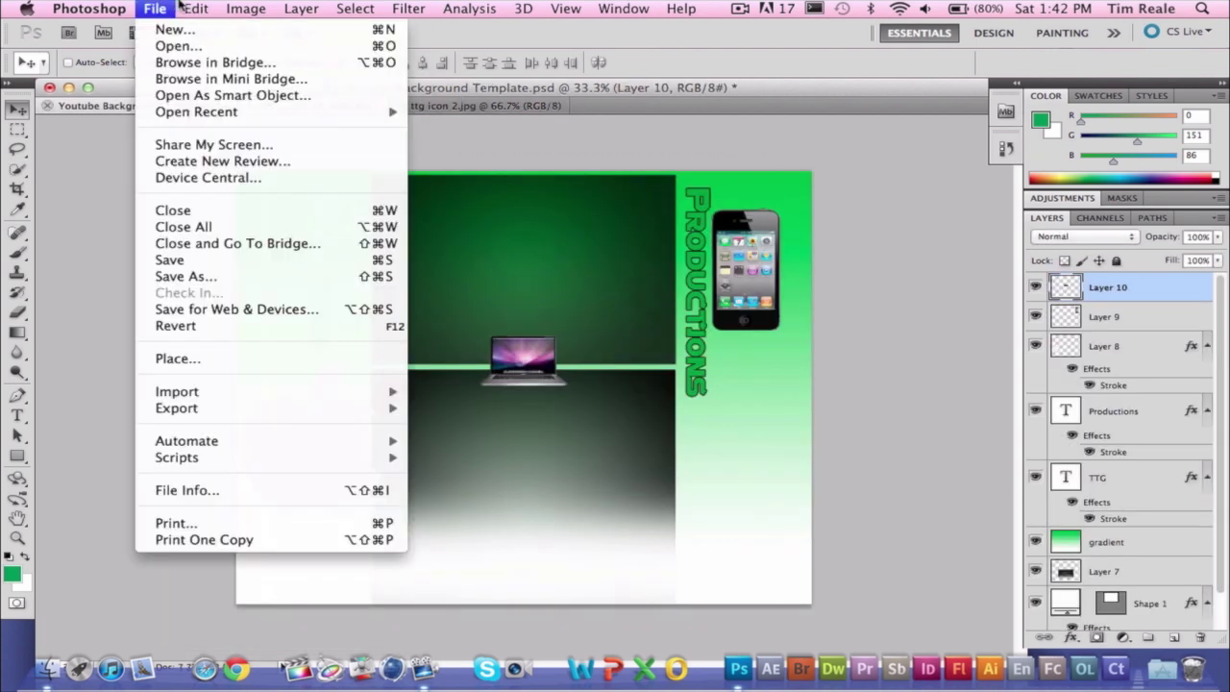
pyautogui.click(248, 186)
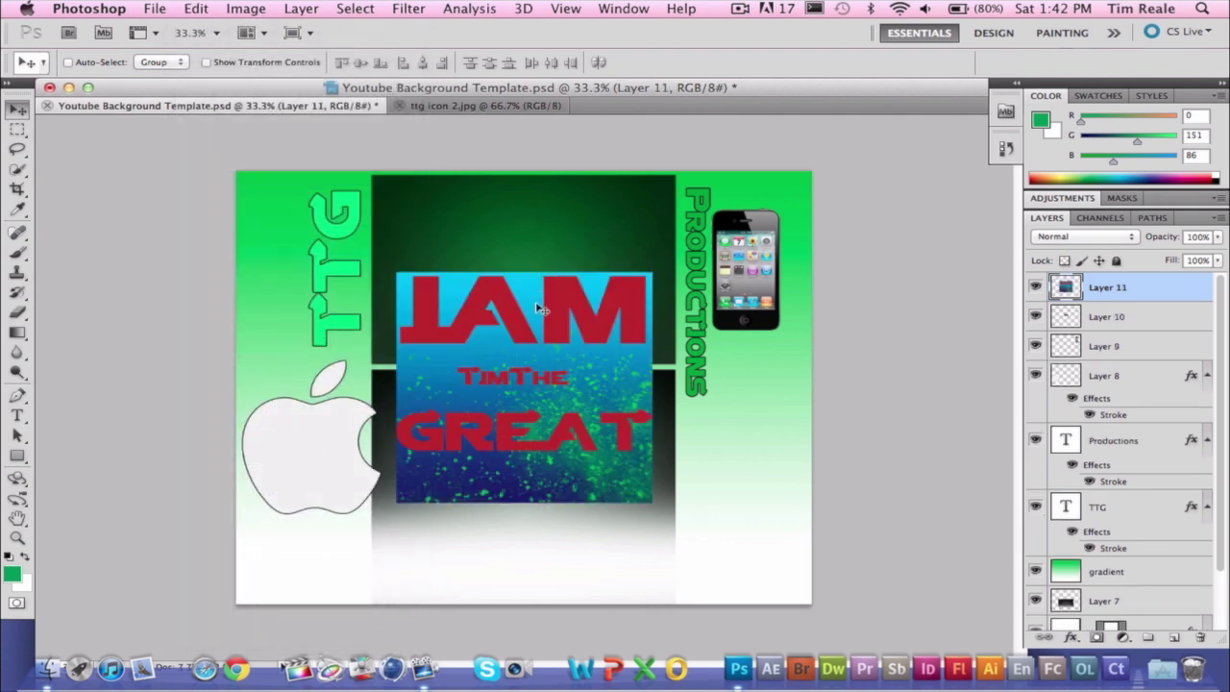
# Step: Scale the pasted icon proportionally to about 25% and apply the transformation
pyautogui.press('super+t')
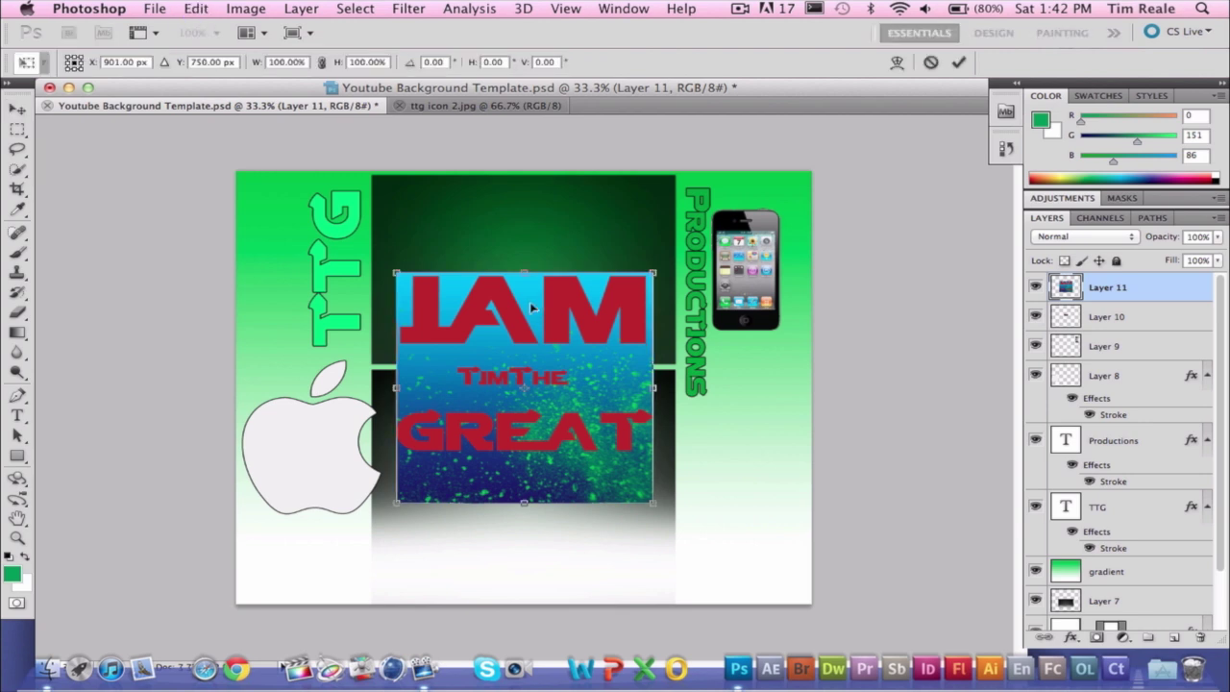
pyautogui.moveTo(395, 272); pyautogui.dragTo(588, 446)
pyautogui.moveTo(626, 485); pyautogui.dragTo(534, 370)
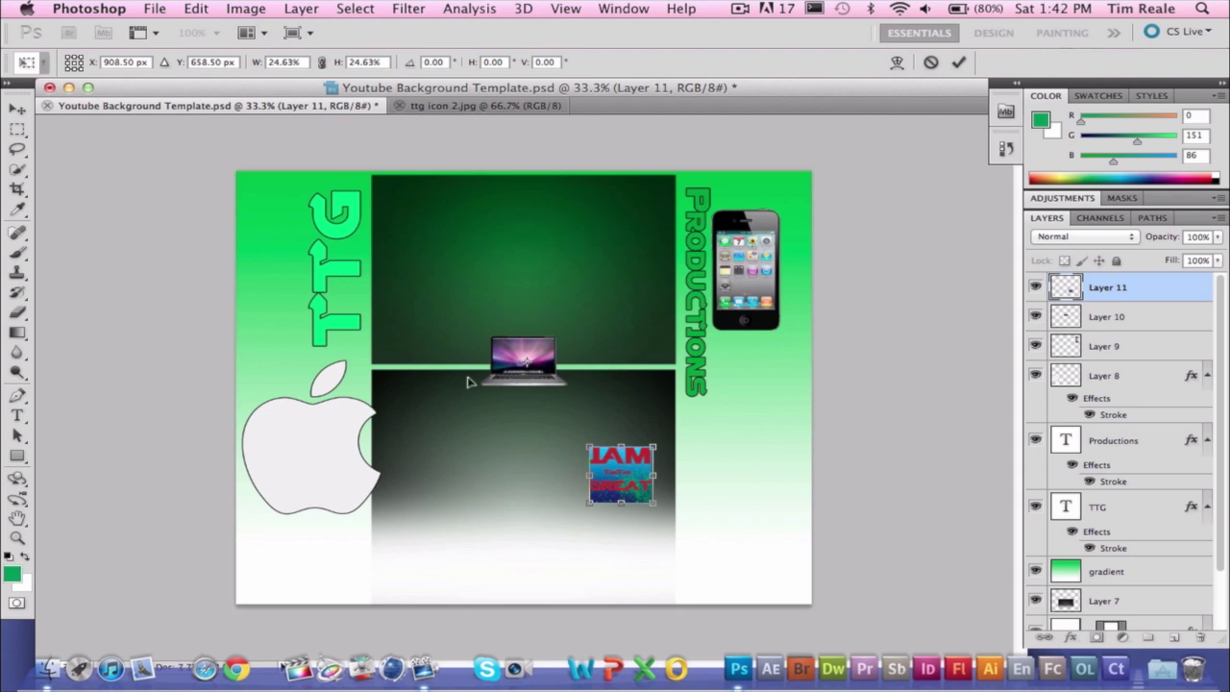
pyautogui.click(17, 109)
pyautogui.click(777, 250)
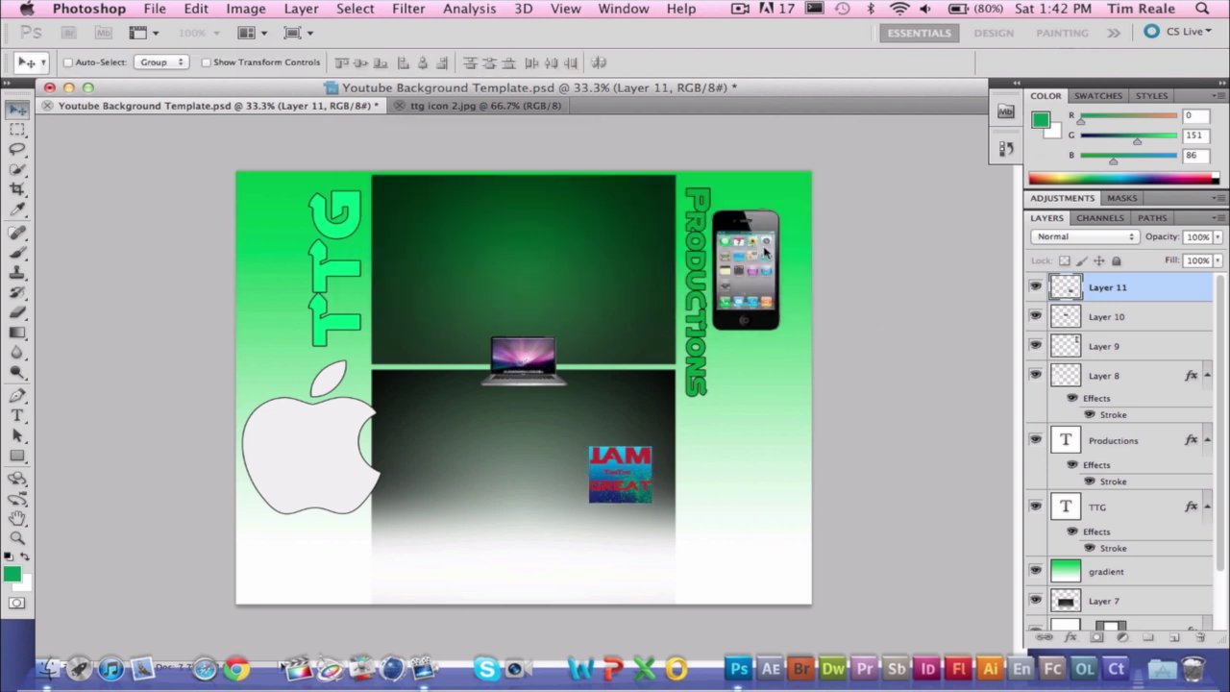
# Step: Move the icon over the laptop and scale it proportionally to about 60% within the laptop's screen
pyautogui.moveTo(629, 471); pyautogui.dragTo(531, 358)
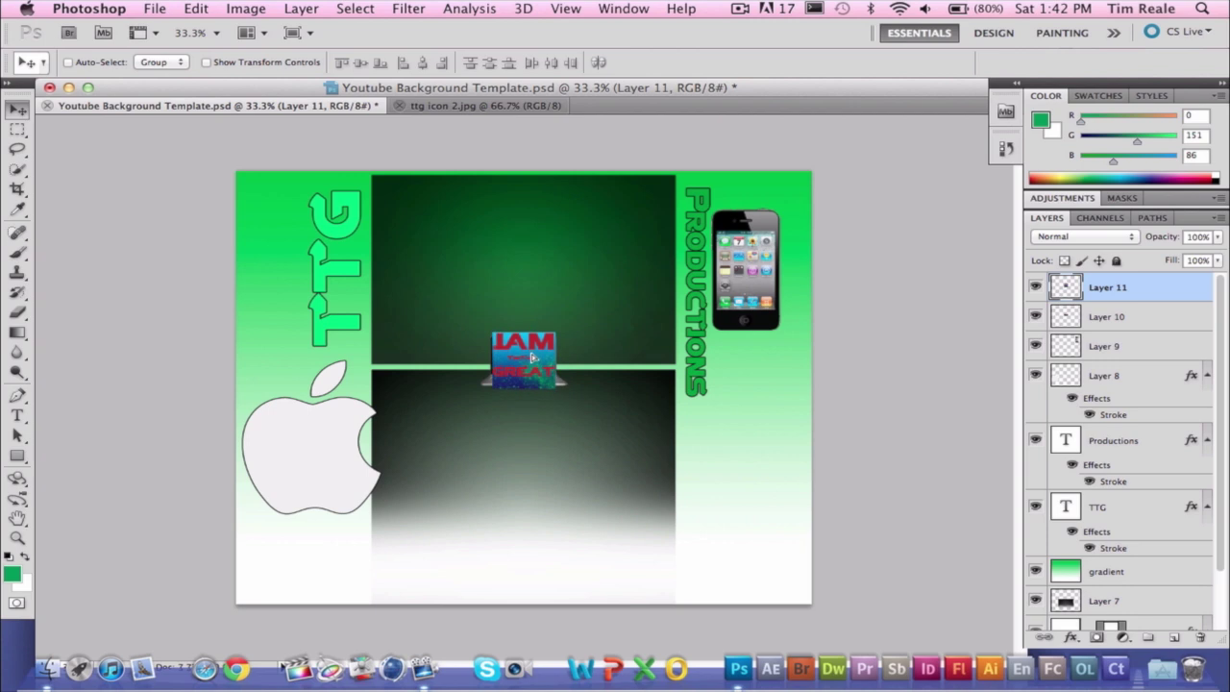
pyautogui.click(217, 32)
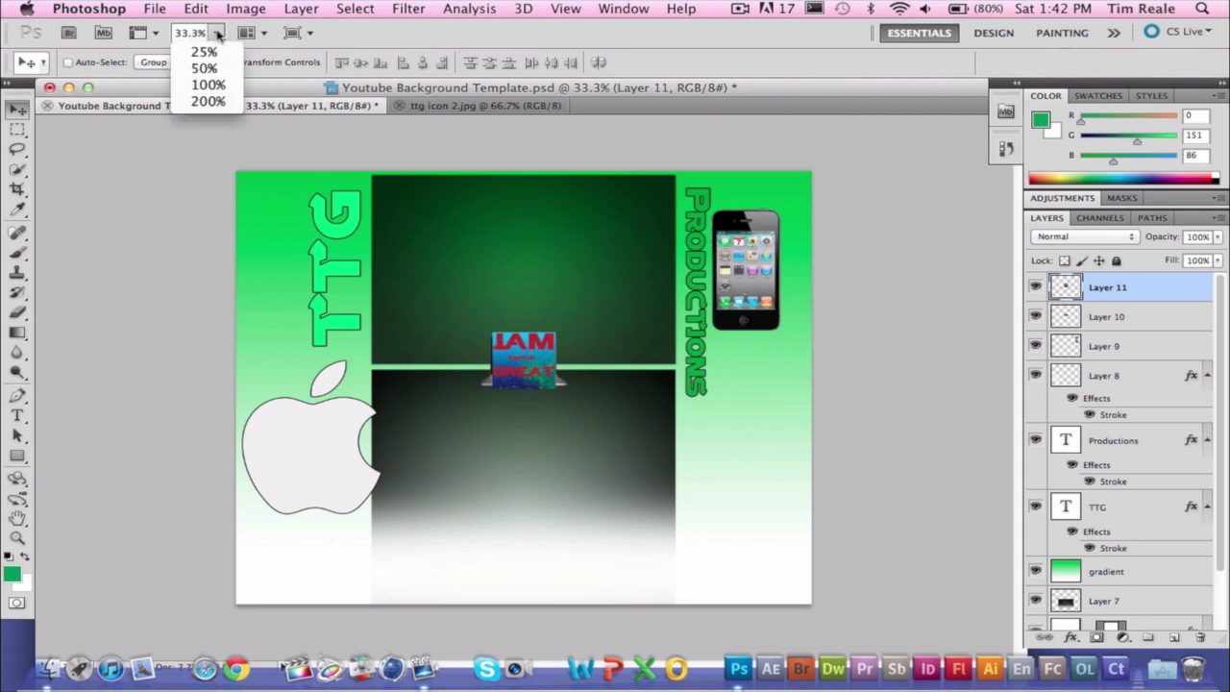
pyautogui.click(207, 102)
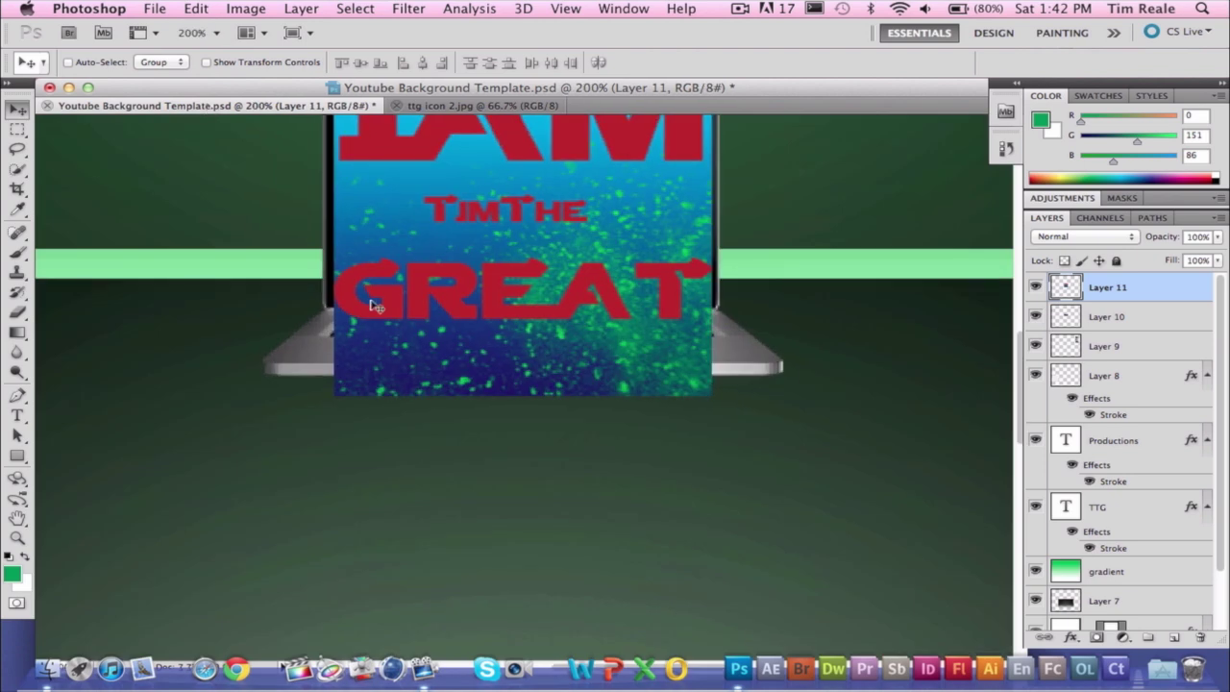
pyautogui.scroll(5, 375, 306)
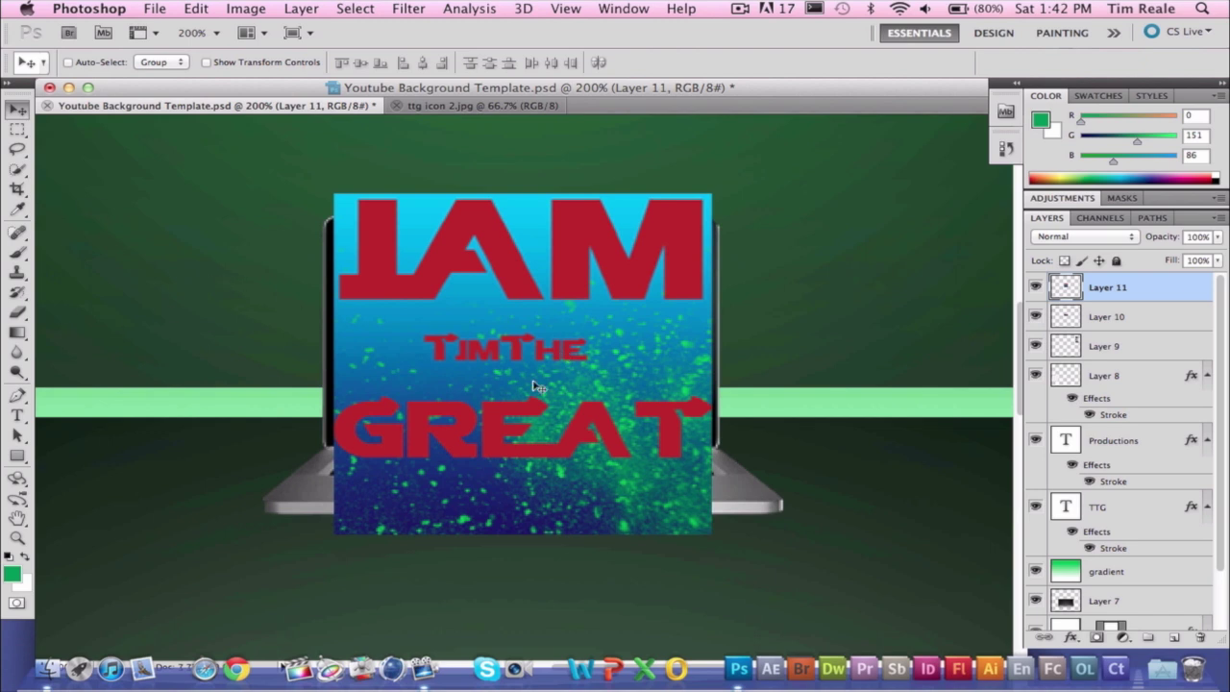
pyautogui.hotkey('ctrl', 't')
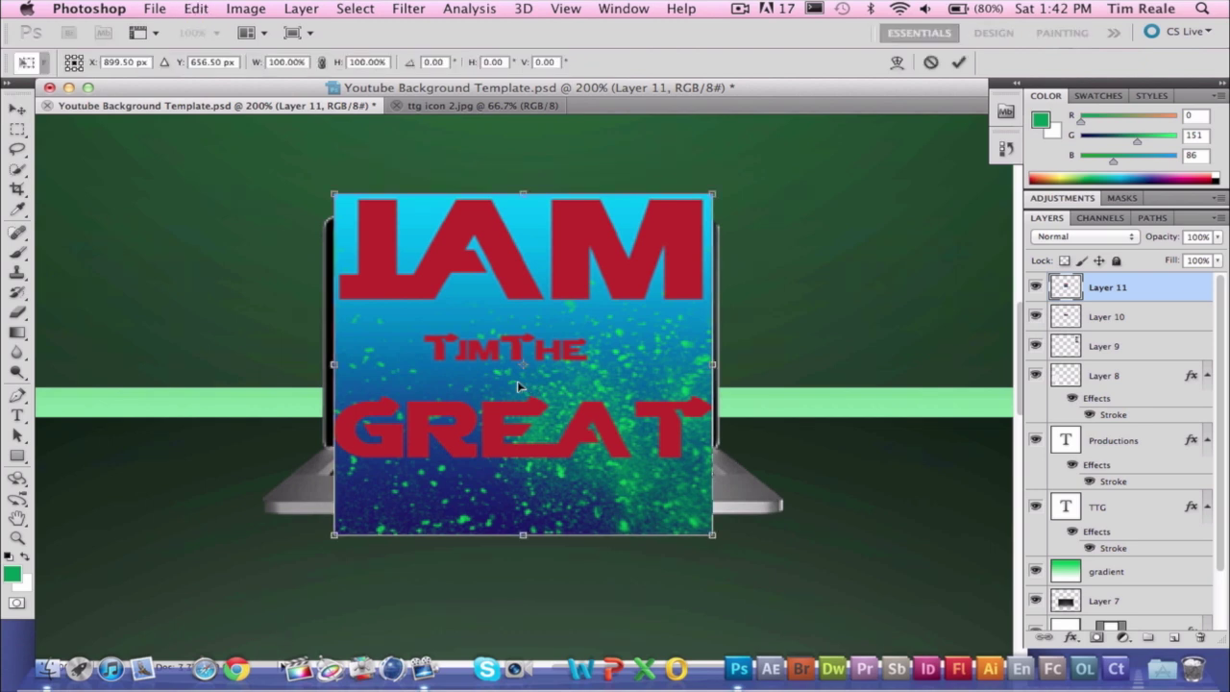
pyautogui.moveTo(340, 199); pyautogui.dragTo(456, 296)
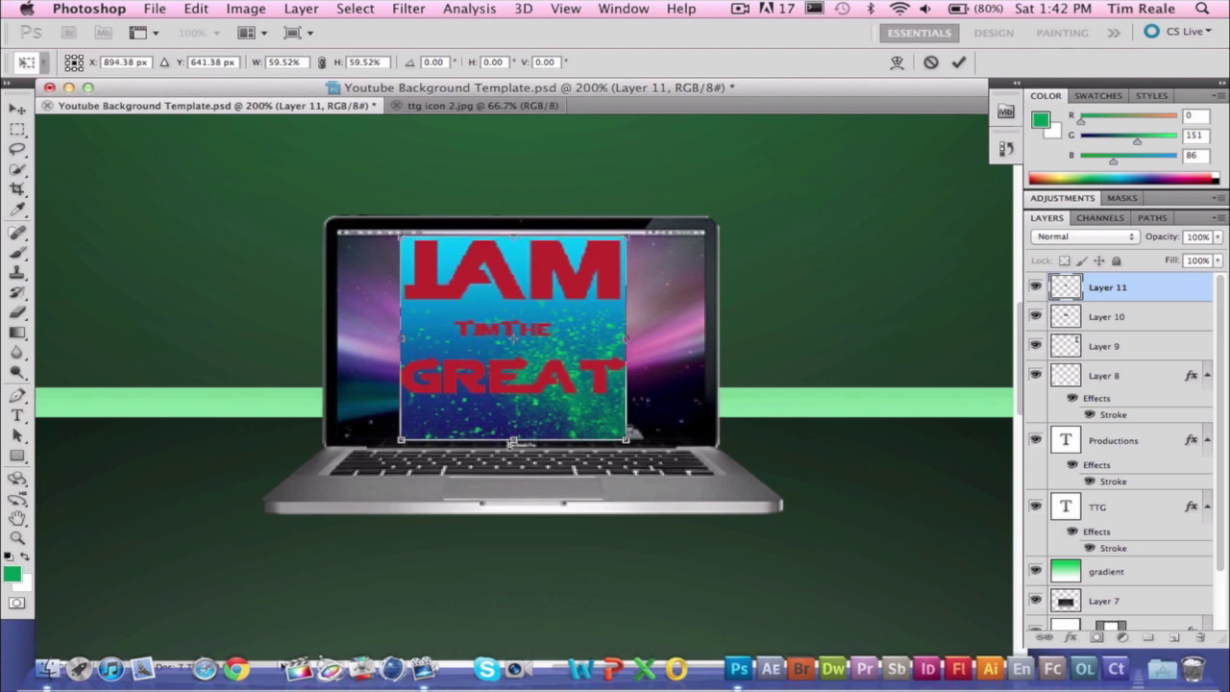
# Step: Stretch the icon to fill the laptop's screen, about 96% wide and 55% high, and apply the transformation
pyautogui.moveTo(514, 441); pyautogui.dragTo(514, 425)
pyautogui.moveTo(626, 330); pyautogui.dragTo(702, 331)
pyautogui.moveTo(398, 331); pyautogui.dragTo(338, 330)
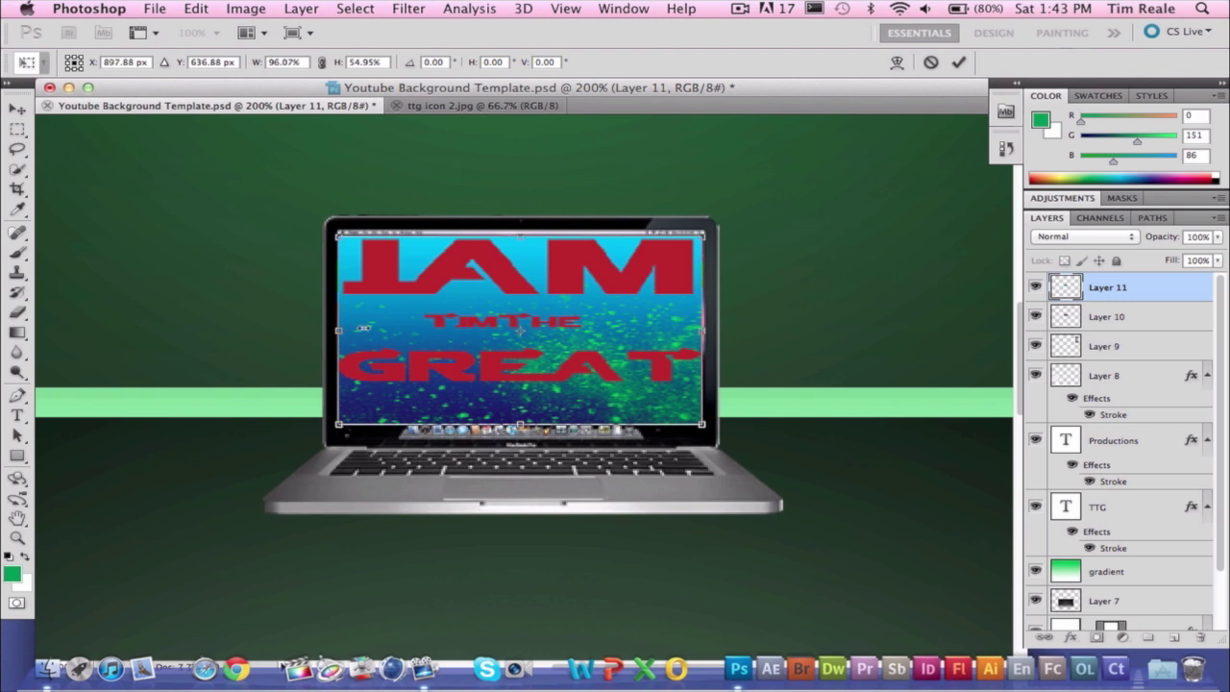
pyautogui.moveTo(696, 333); pyautogui.dragTo(700, 334)
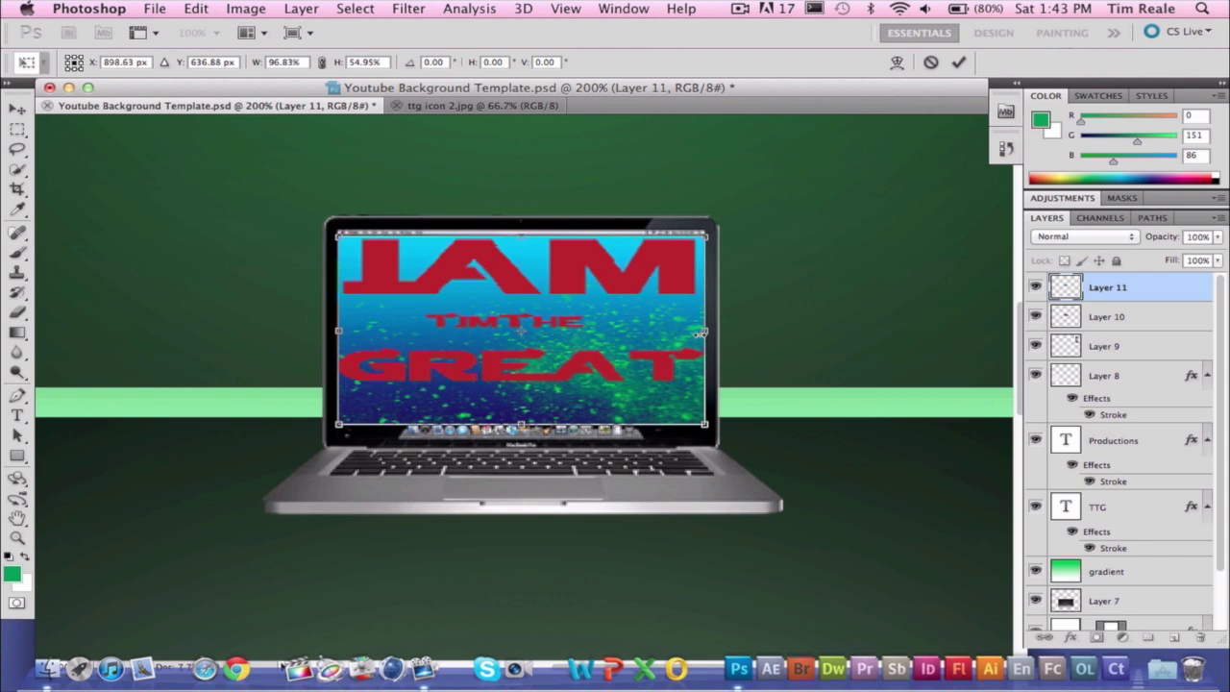
pyautogui.click(17, 108)
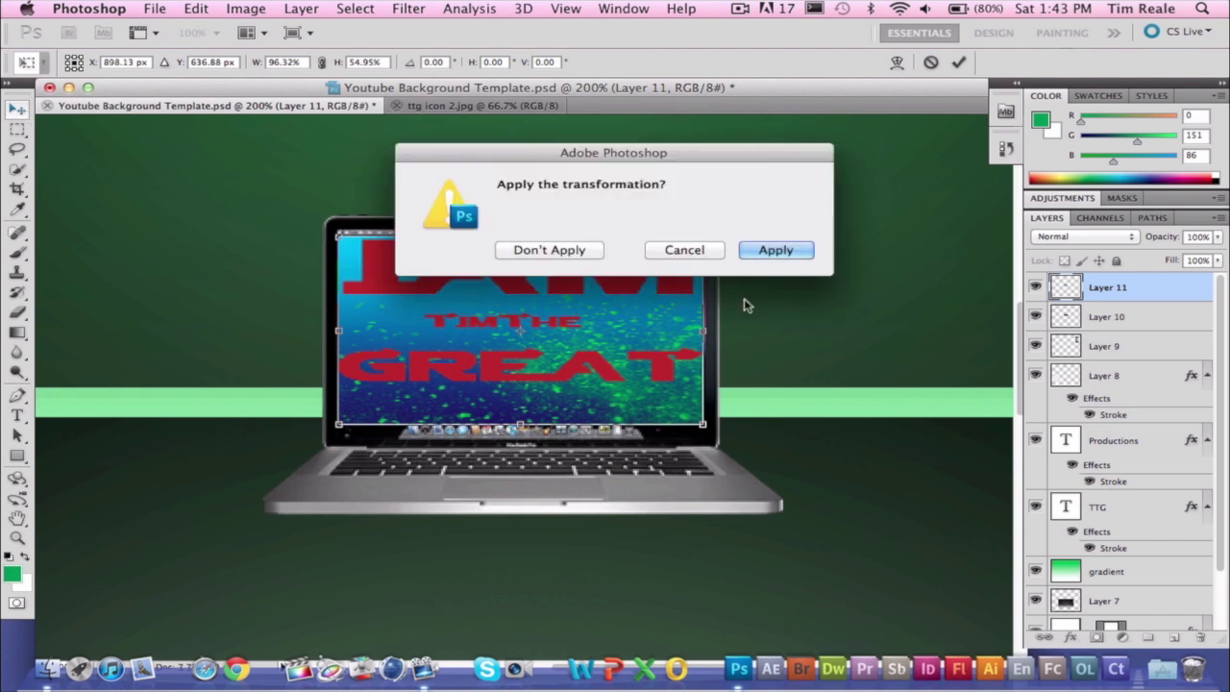
pyautogui.click(759, 251)
# Step: Save a JPEG copy of the finished background to the Desktop as youtube demo bg.jpg
pyautogui.click(197, 32)
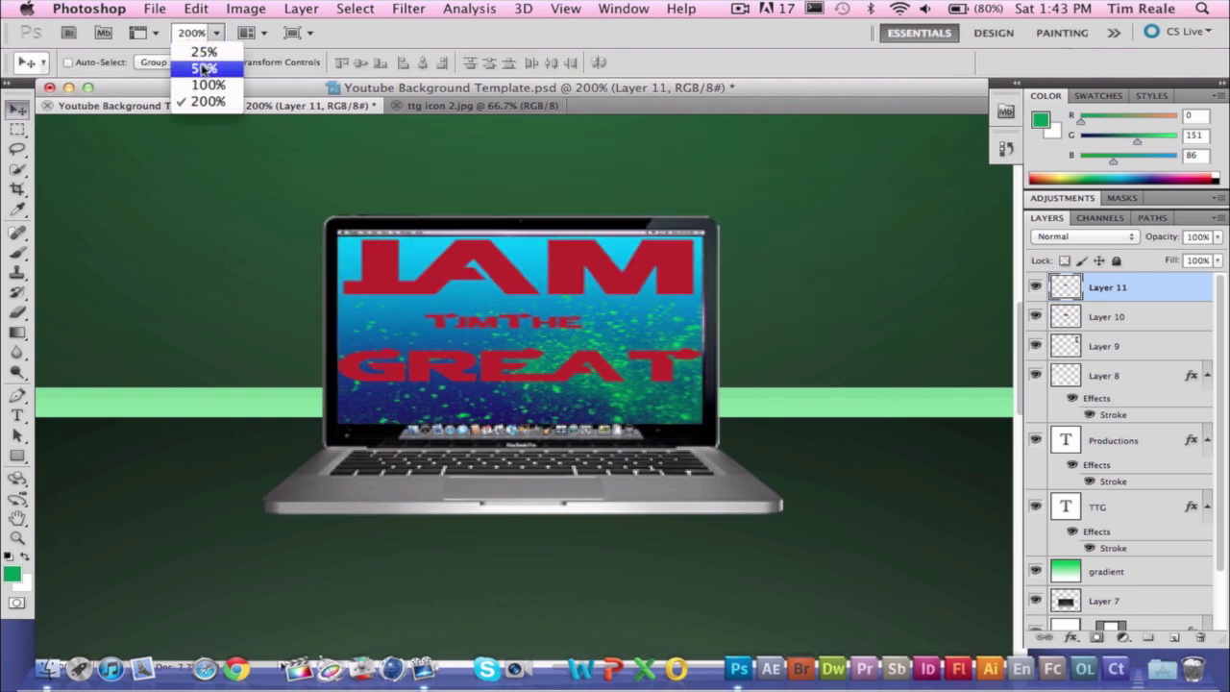
pyautogui.click(204, 70)
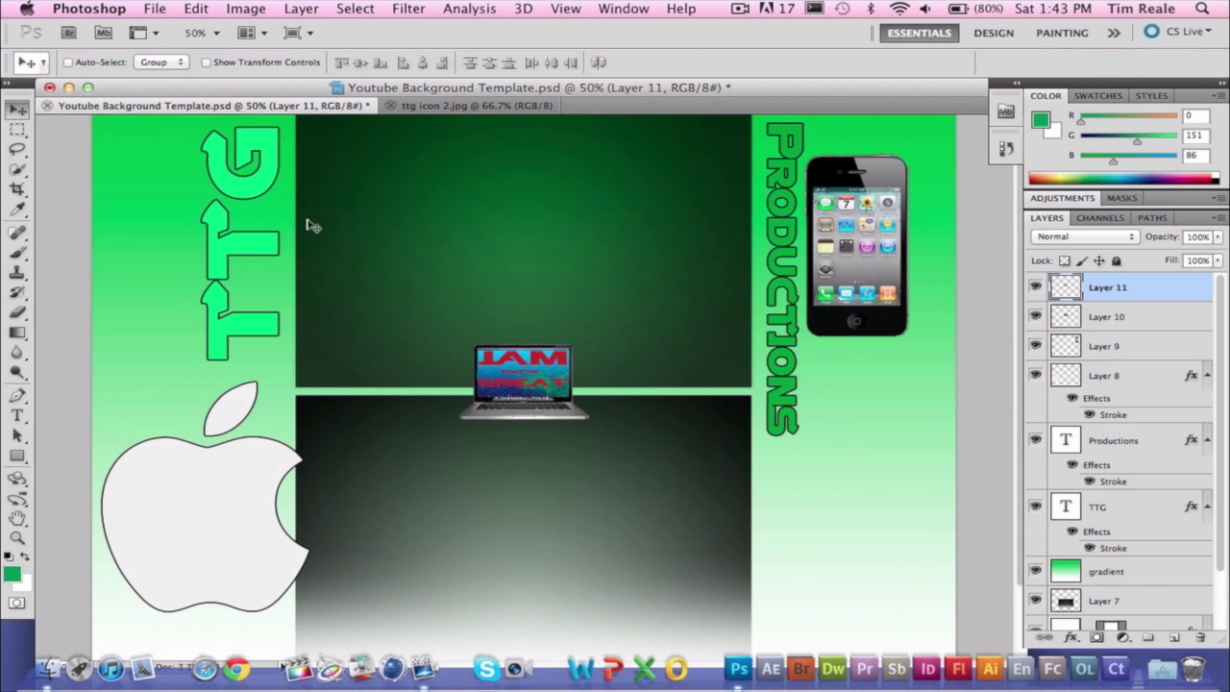
pyautogui.scroll(-3, 308, 226)
pyautogui.scroll(2, 307, 226)
pyautogui.scroll(2, 307, 226)
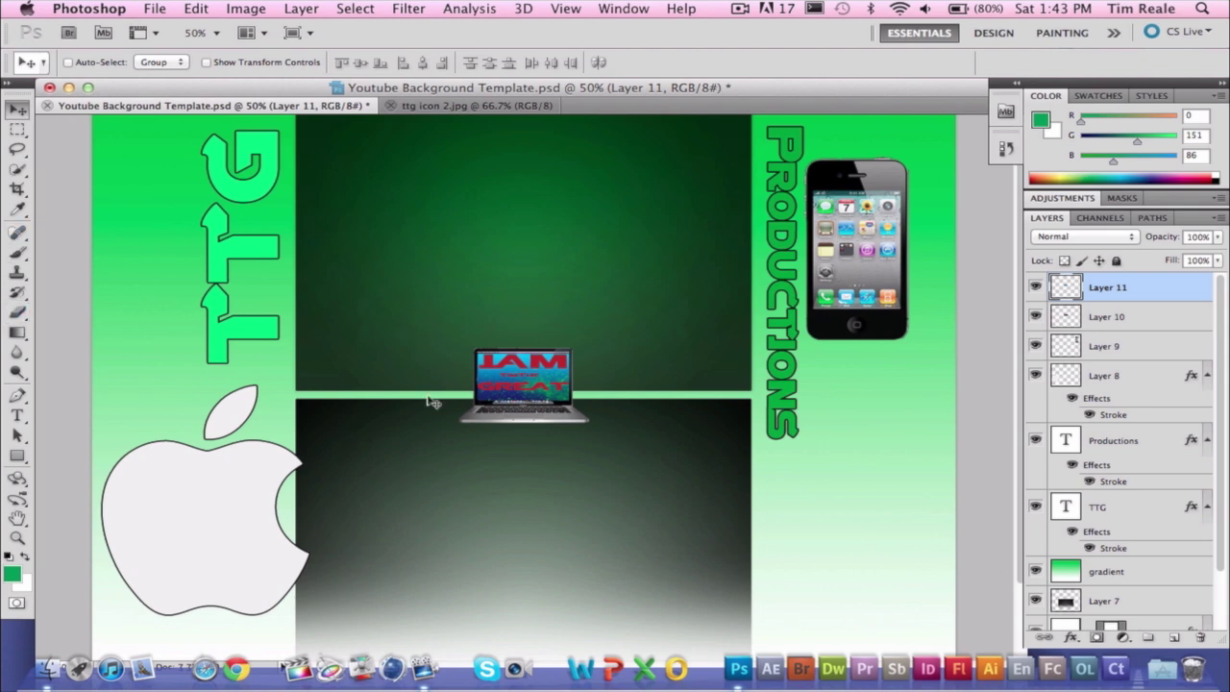
pyautogui.scroll(1, 520, 347)
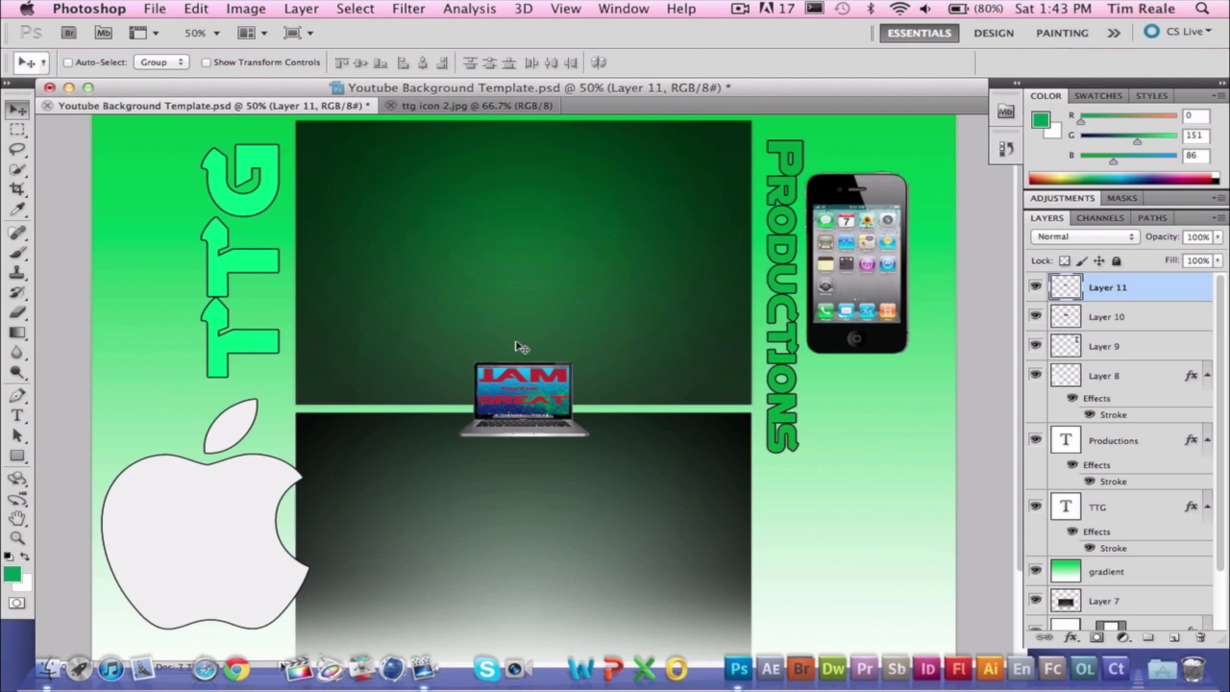
pyautogui.click(165, 8)
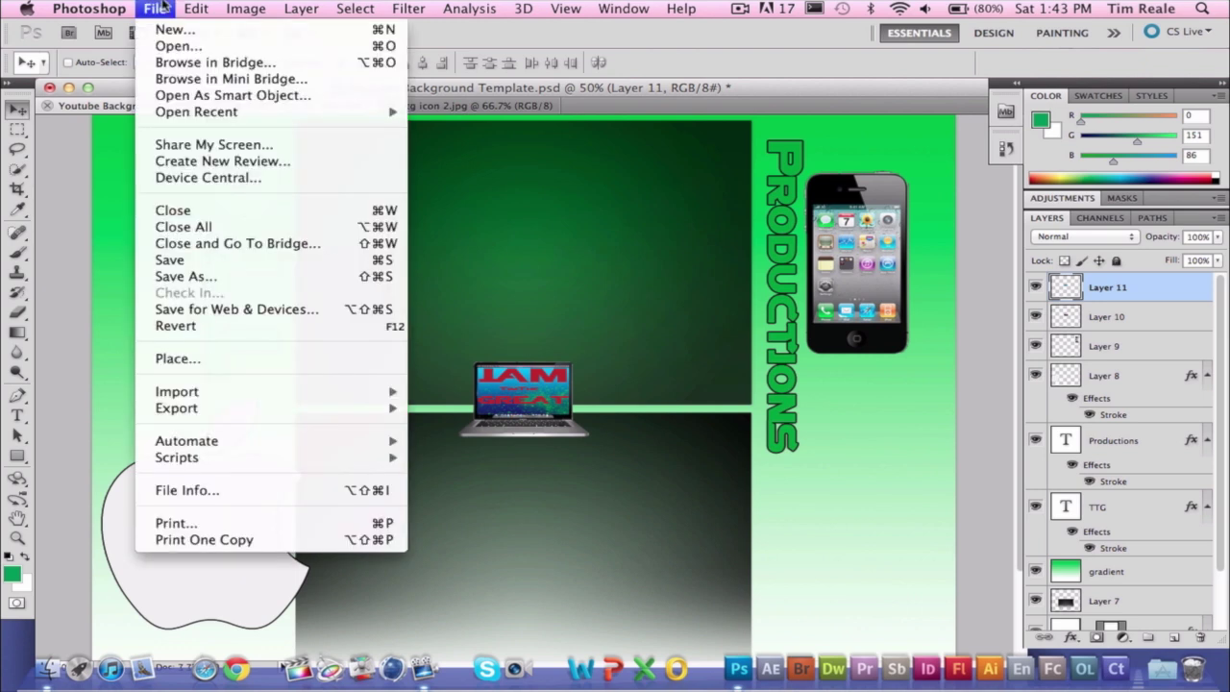
pyautogui.click(187, 276)
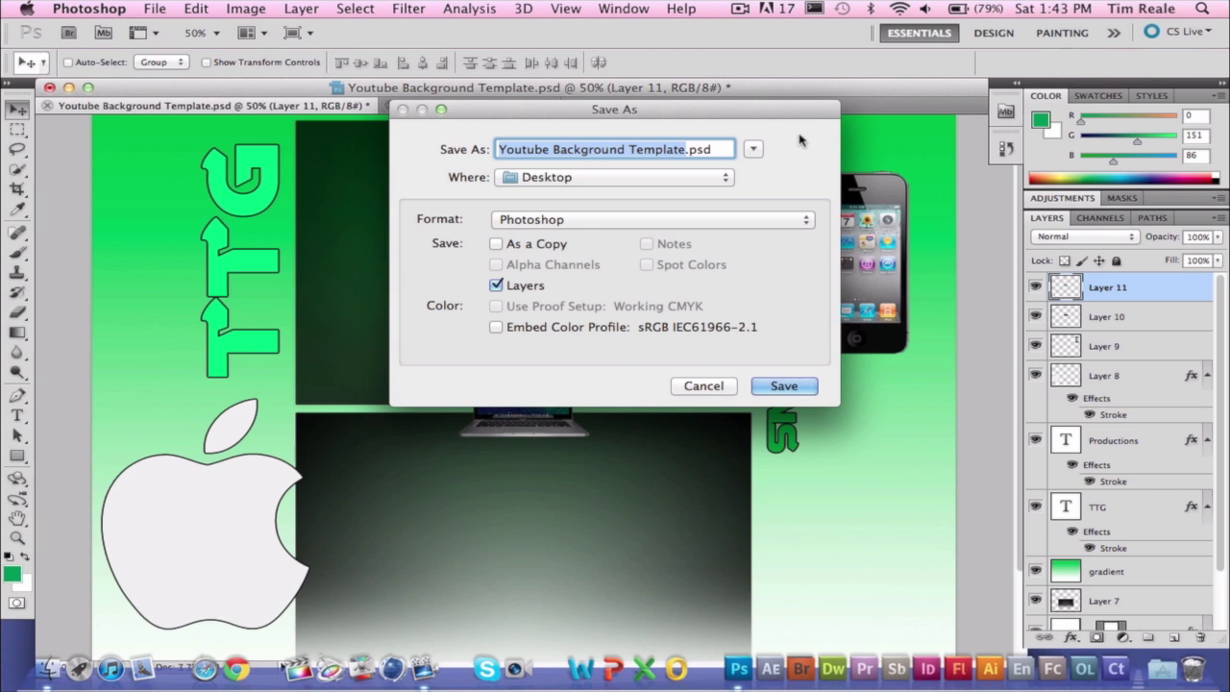
pyautogui.click(690, 221)
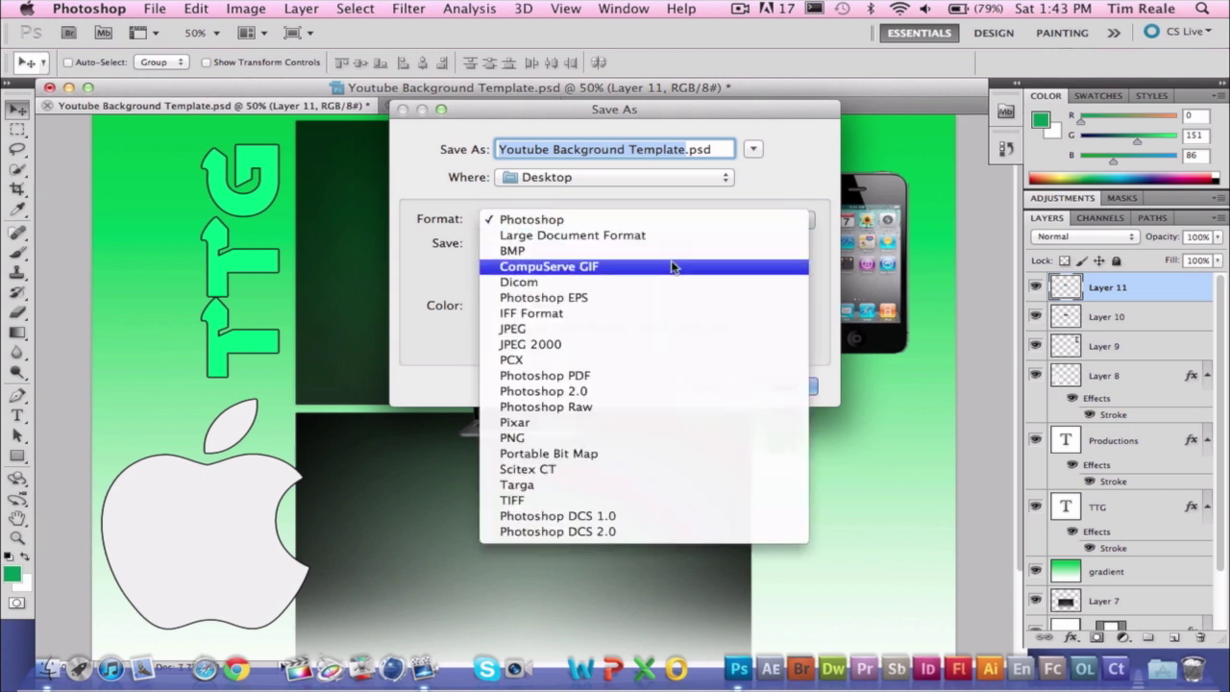
pyautogui.click(595, 330)
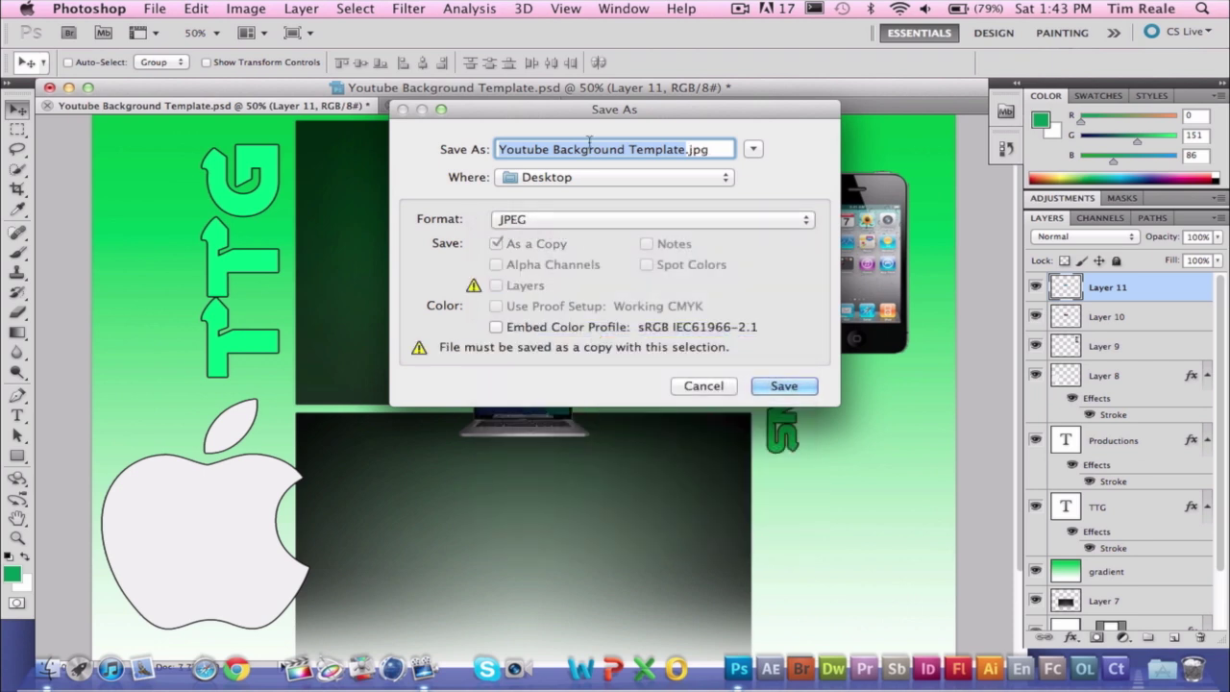
pyautogui.write('y')
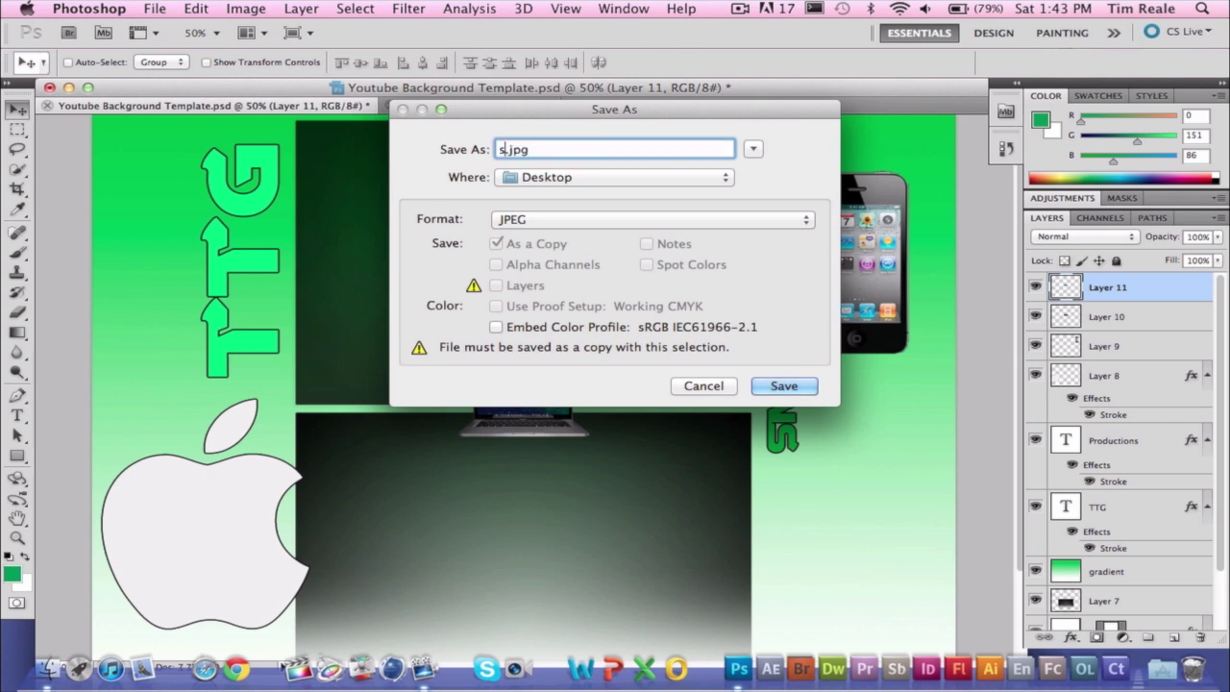
pyautogui.write('outube demo bg')
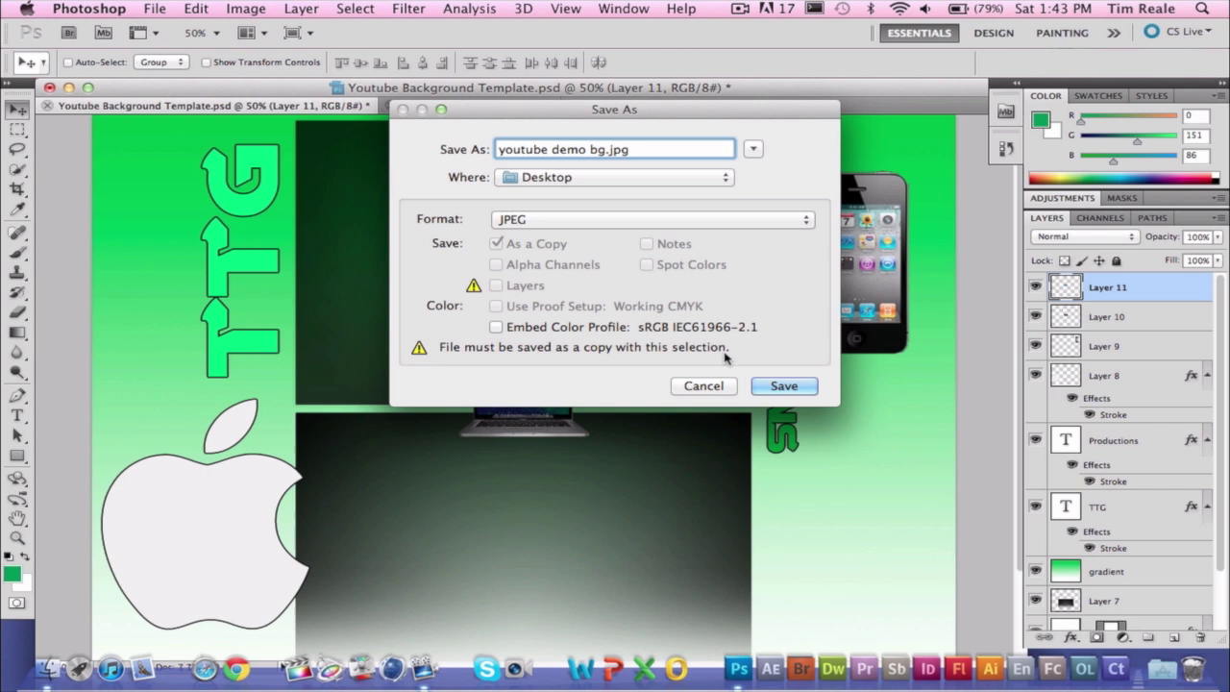
pyautogui.click(784, 386)
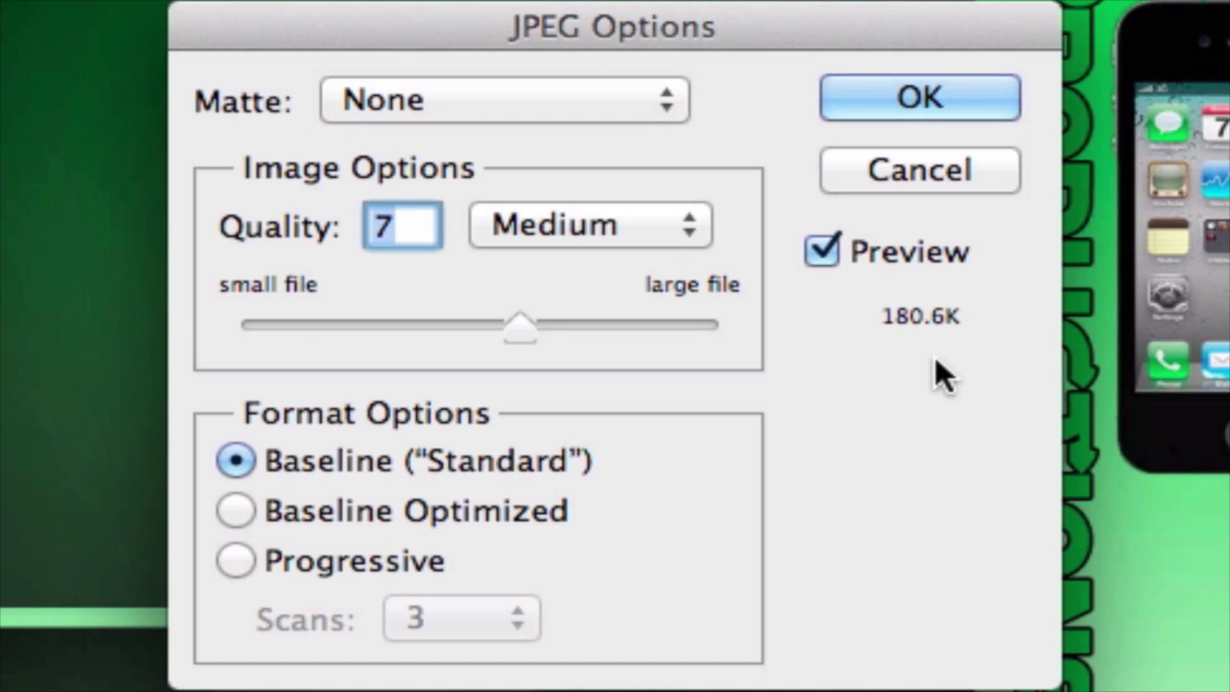
# Step: Try the High preset and quality values of 9 and 10 to compare the JPEG file sizes
pyautogui.click(588, 217)
pyautogui.click(604, 266)
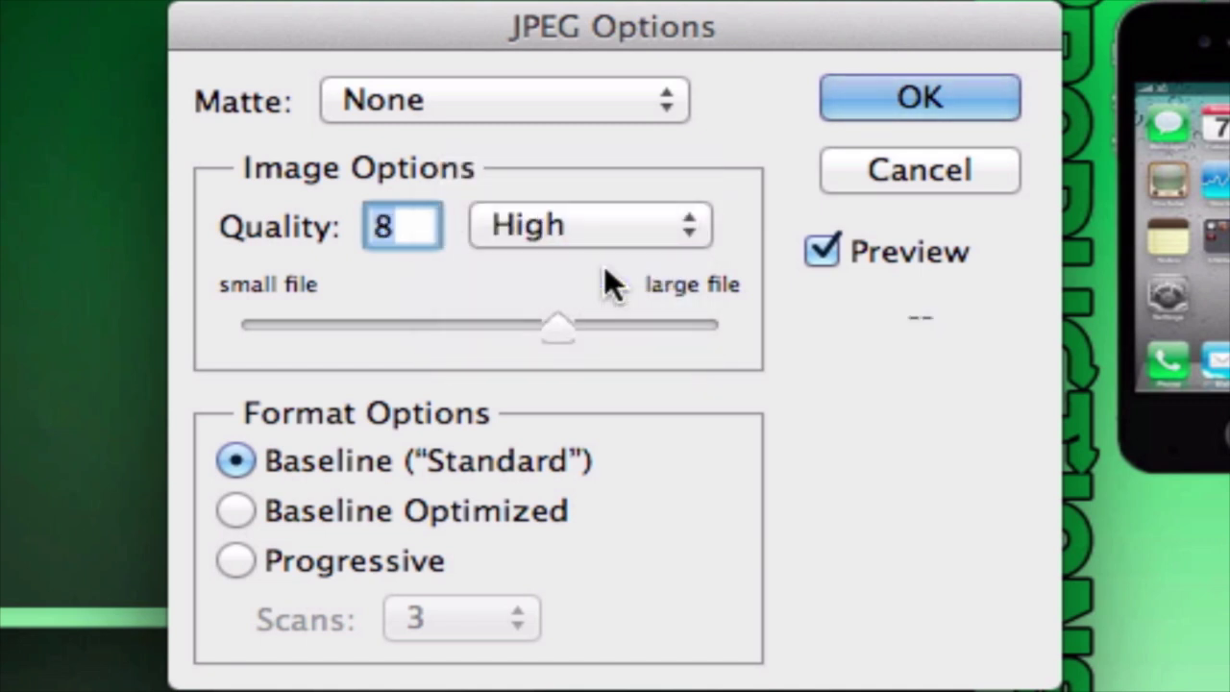
pyautogui.click(426, 225)
pyautogui.click(531, 236)
pyautogui.click(531, 223)
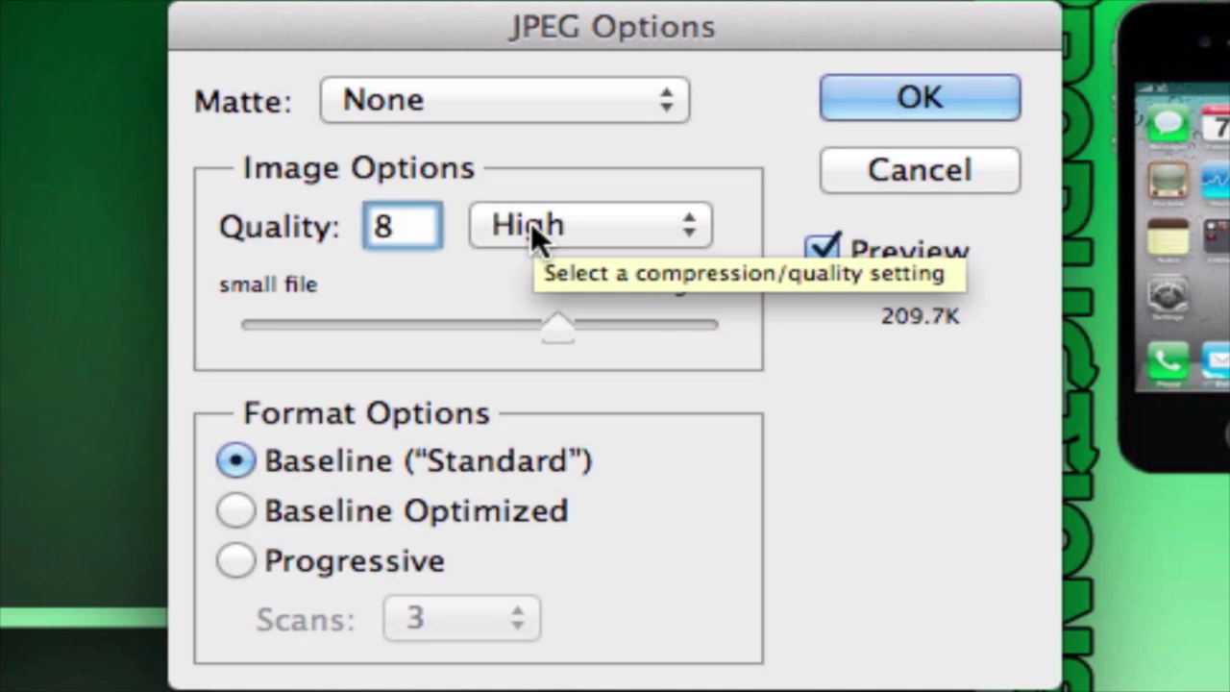
pyautogui.press('BackSpace')
pyautogui.write('9')
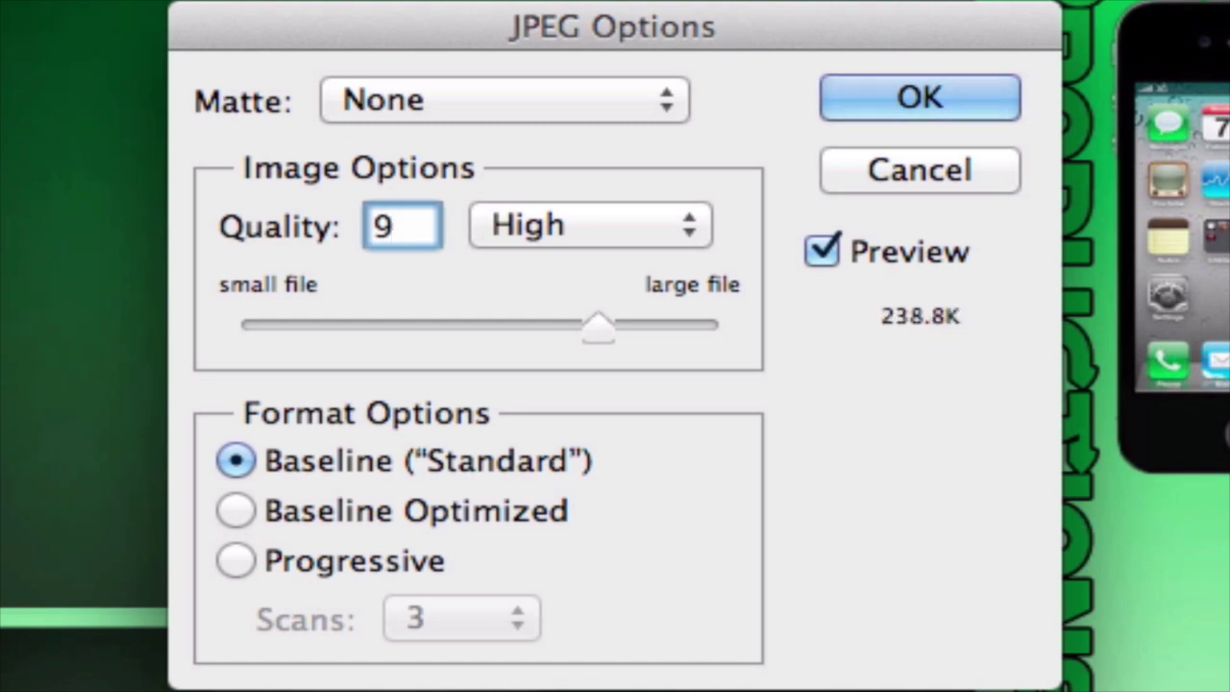
pyautogui.press('BackSpace')
pyautogui.write('10')
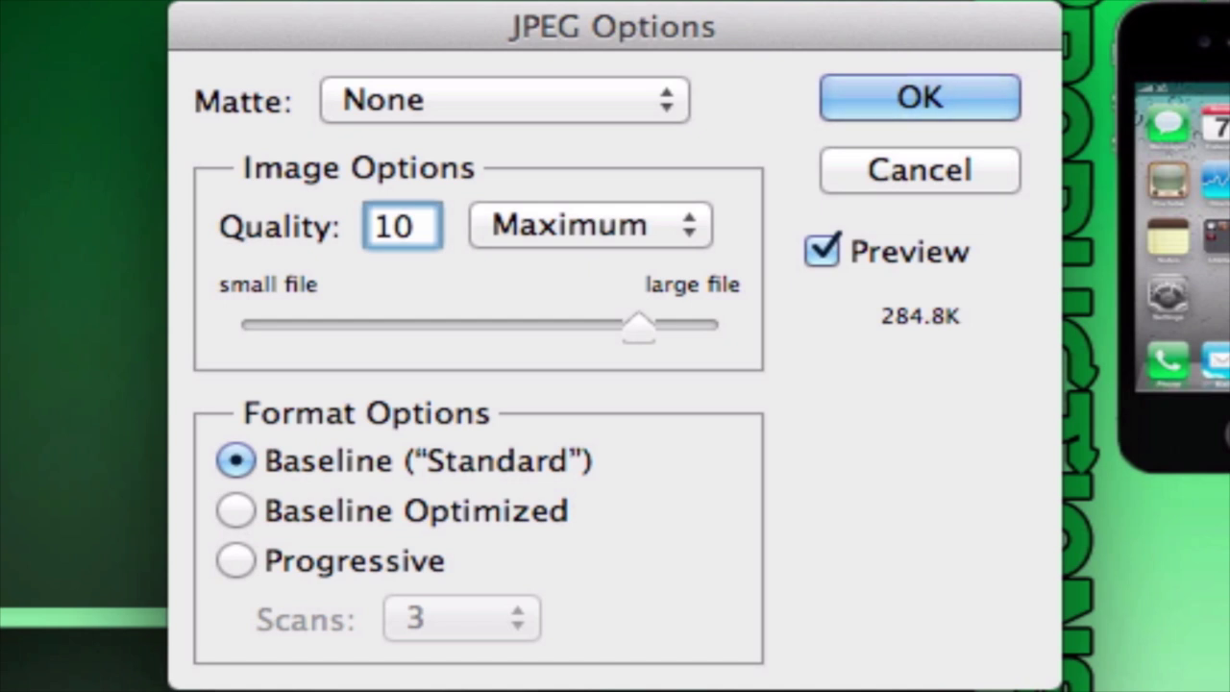
# Step: Set the JPEG quality to 9 and complete the export
pyautogui.press('BackSpace')
pyautogui.press('BackSpace')
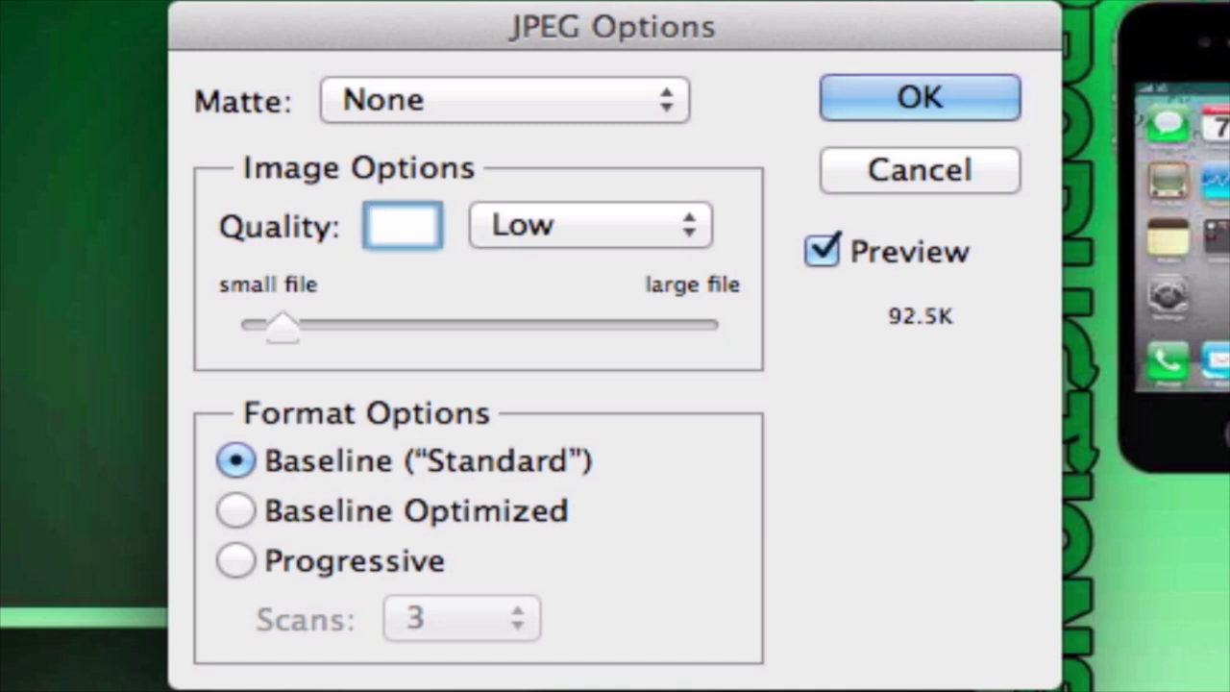
pyautogui.write('9')
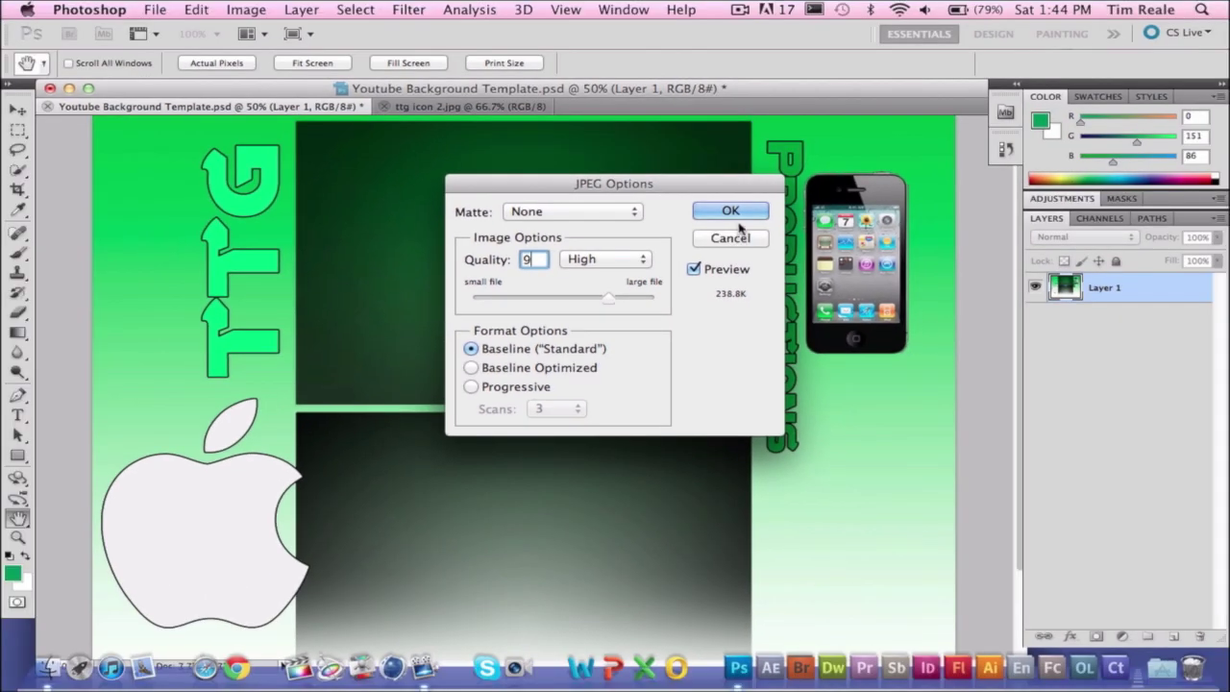
pyautogui.press('Return')
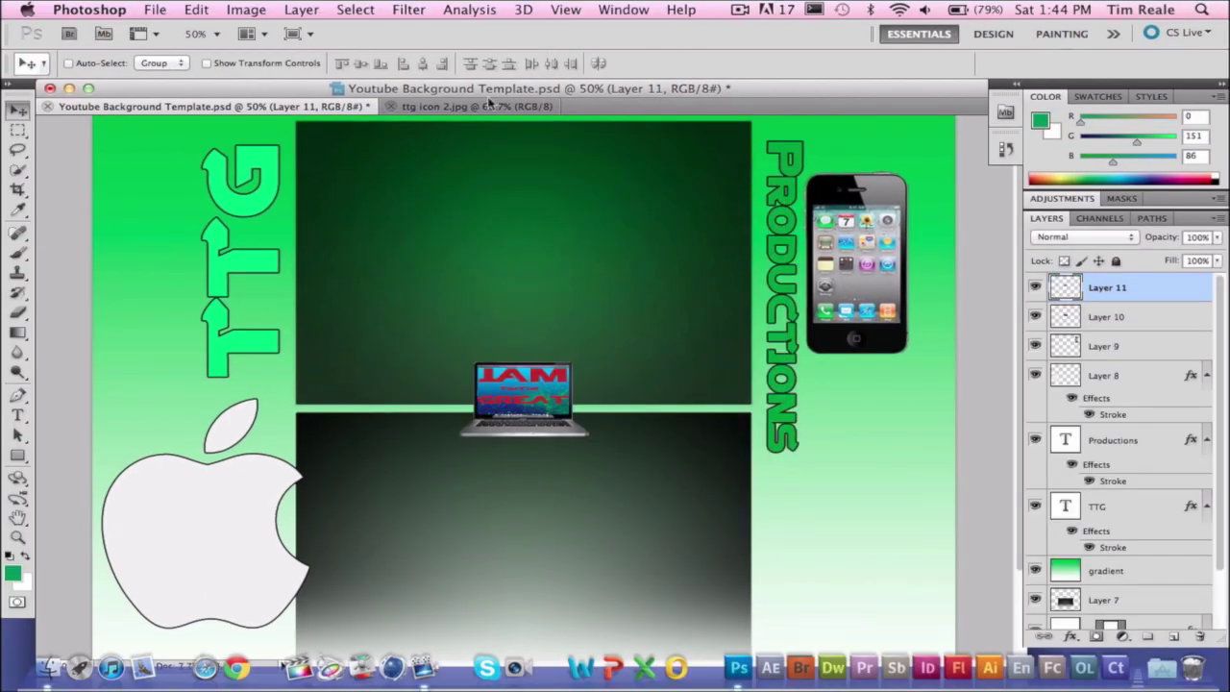
# Step: Quit Photoshop and close its open documents
pyautogui.click(82, 10)
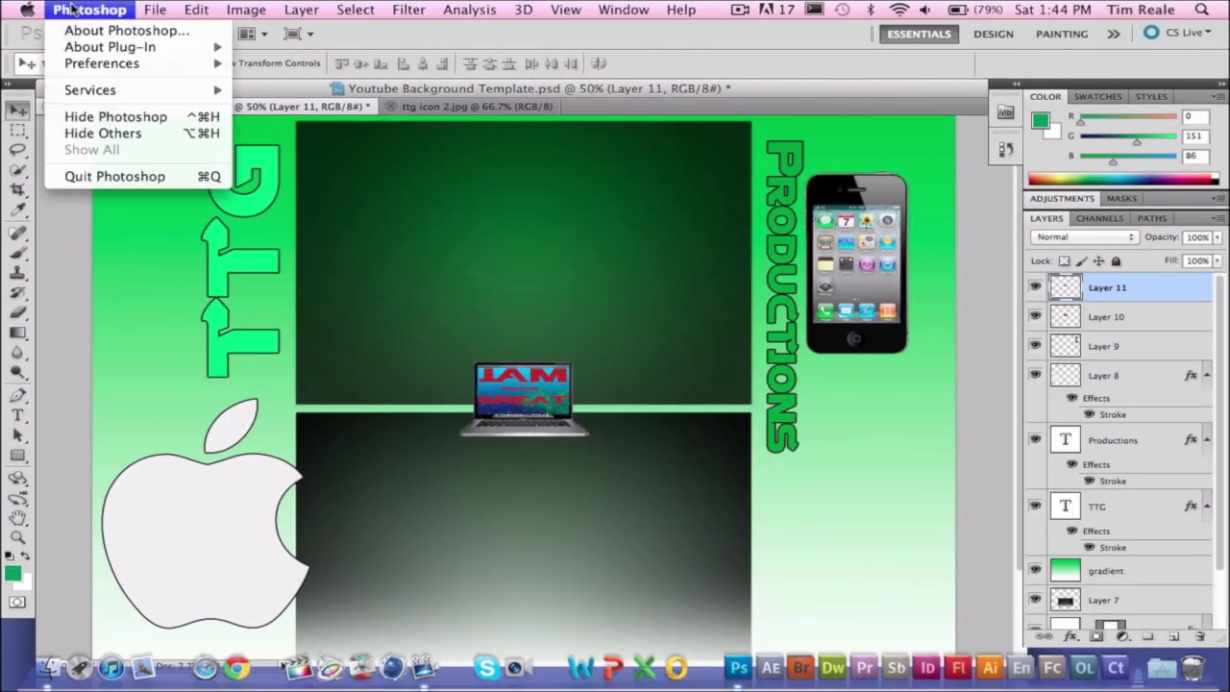
pyautogui.click(108, 176)
pyautogui.click(578, 263)
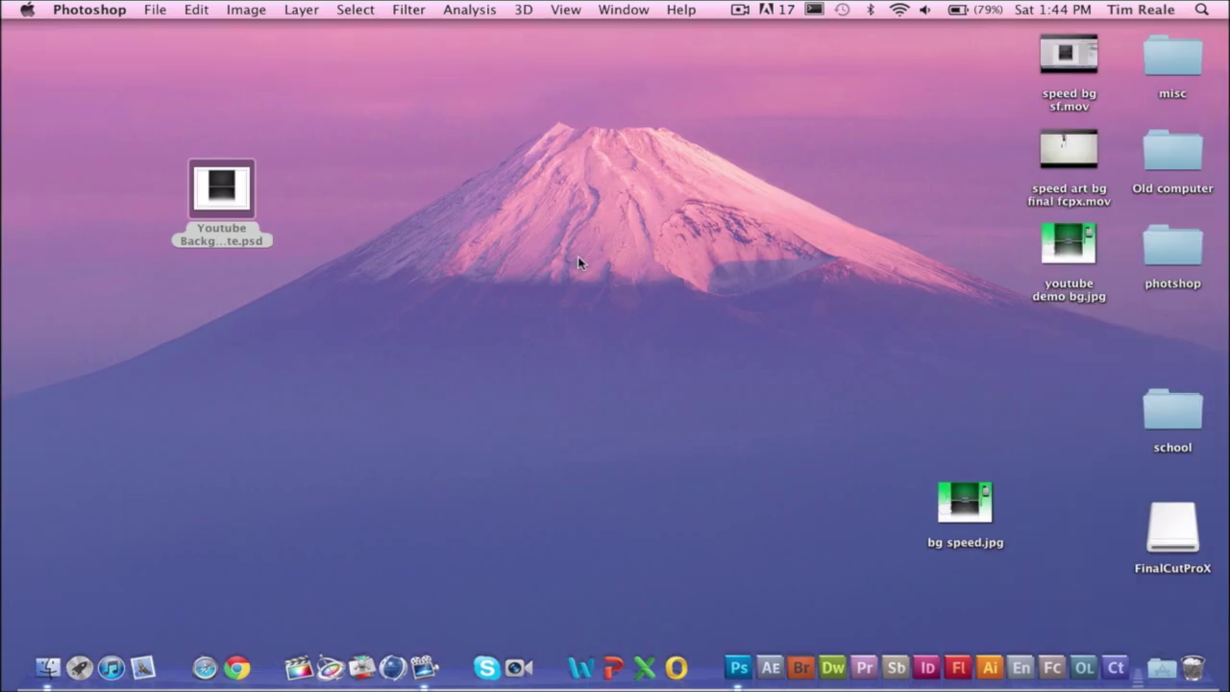
pyautogui.click(230, 662)
pyautogui.write('yo')
pyautogui.press('Return')
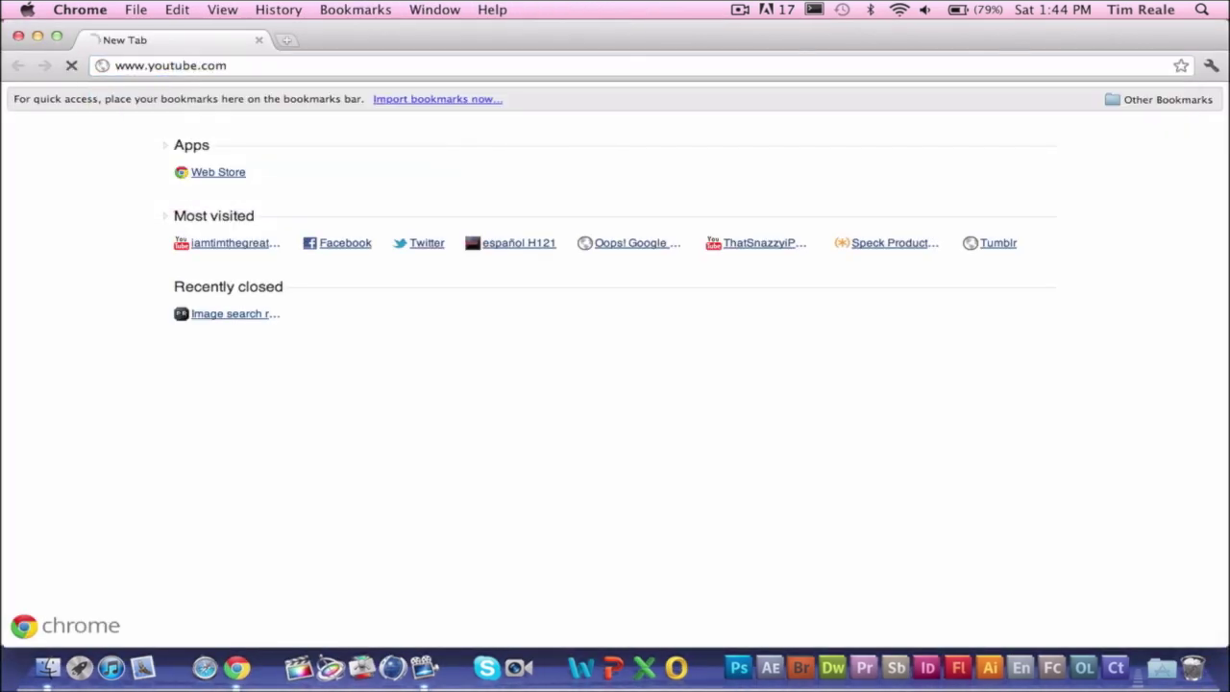
pyautogui.click(985, 115)
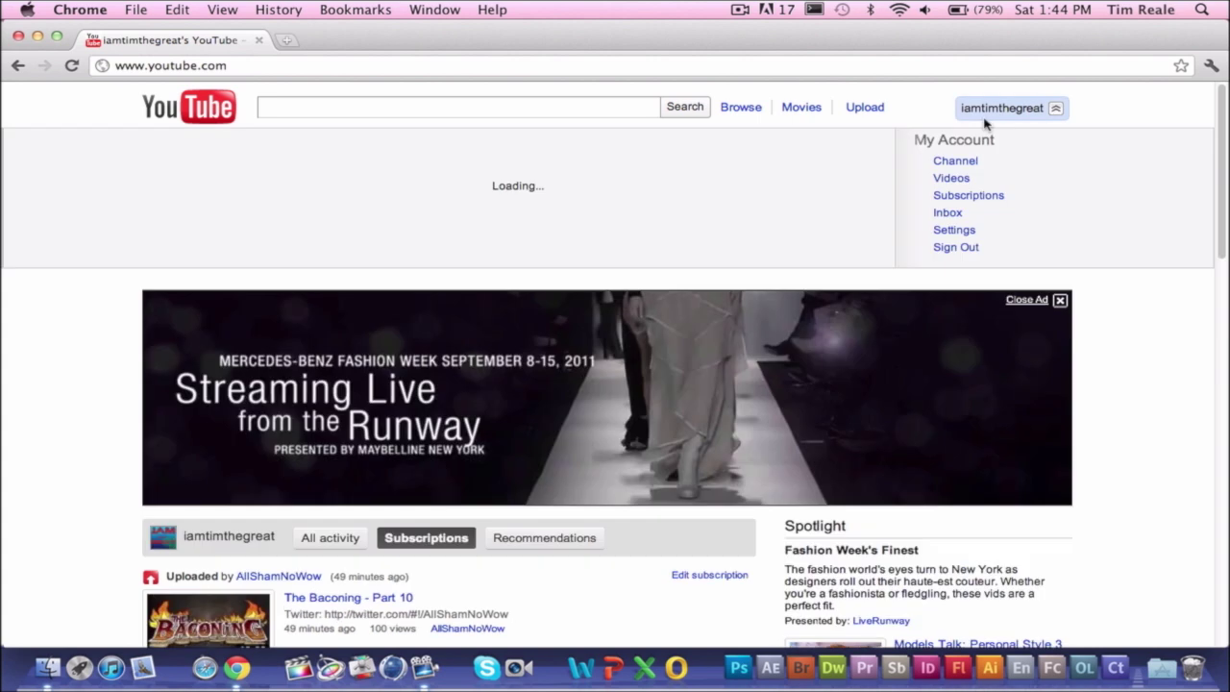
pyautogui.click(954, 161)
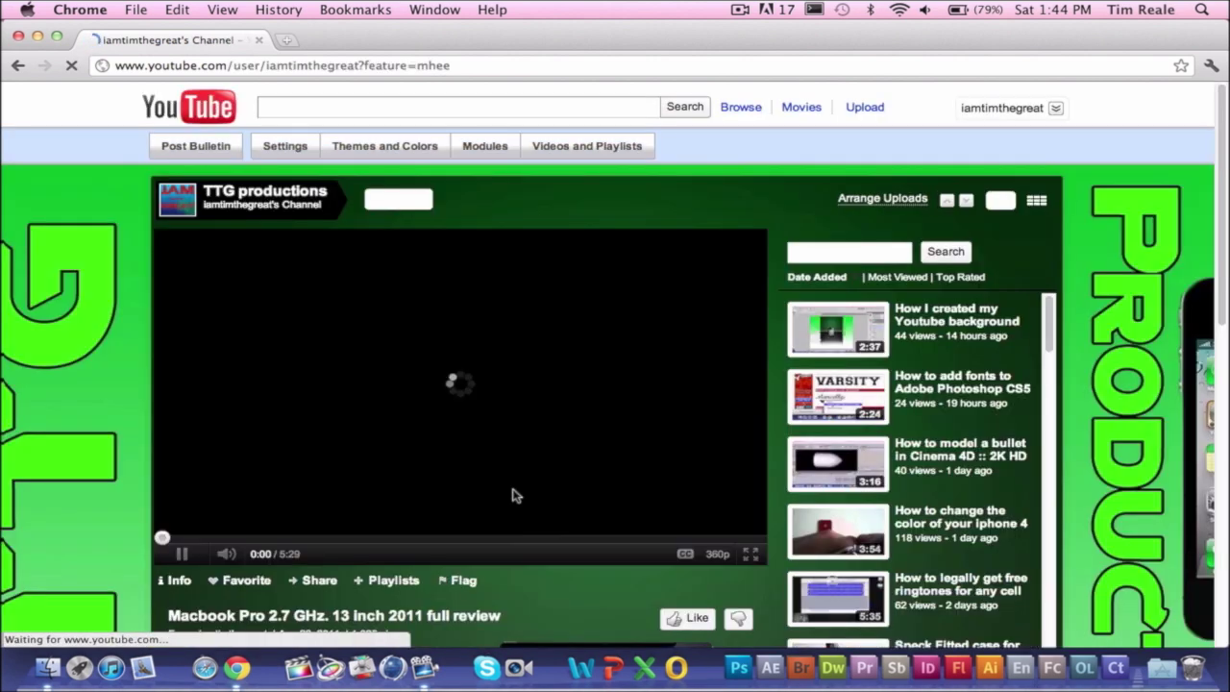
# Step: Create a new theme in the channel's Themes and Colors settings
pyautogui.click(513, 494)
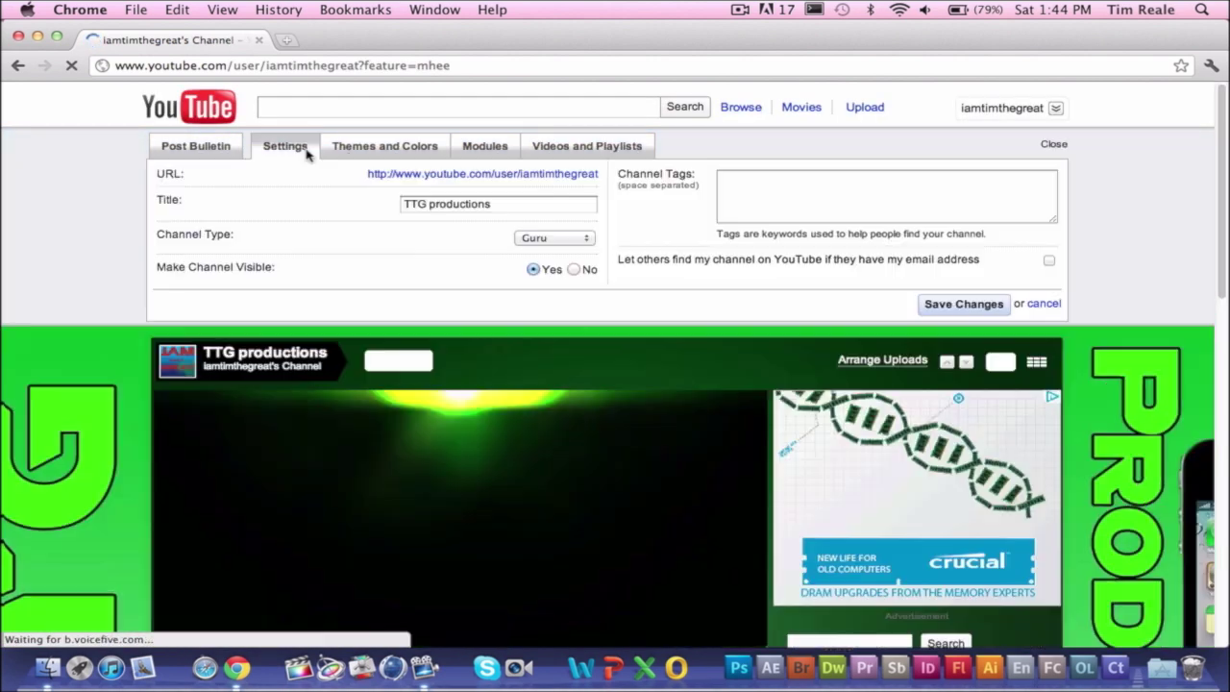
pyautogui.click(305, 151)
pyautogui.click(336, 144)
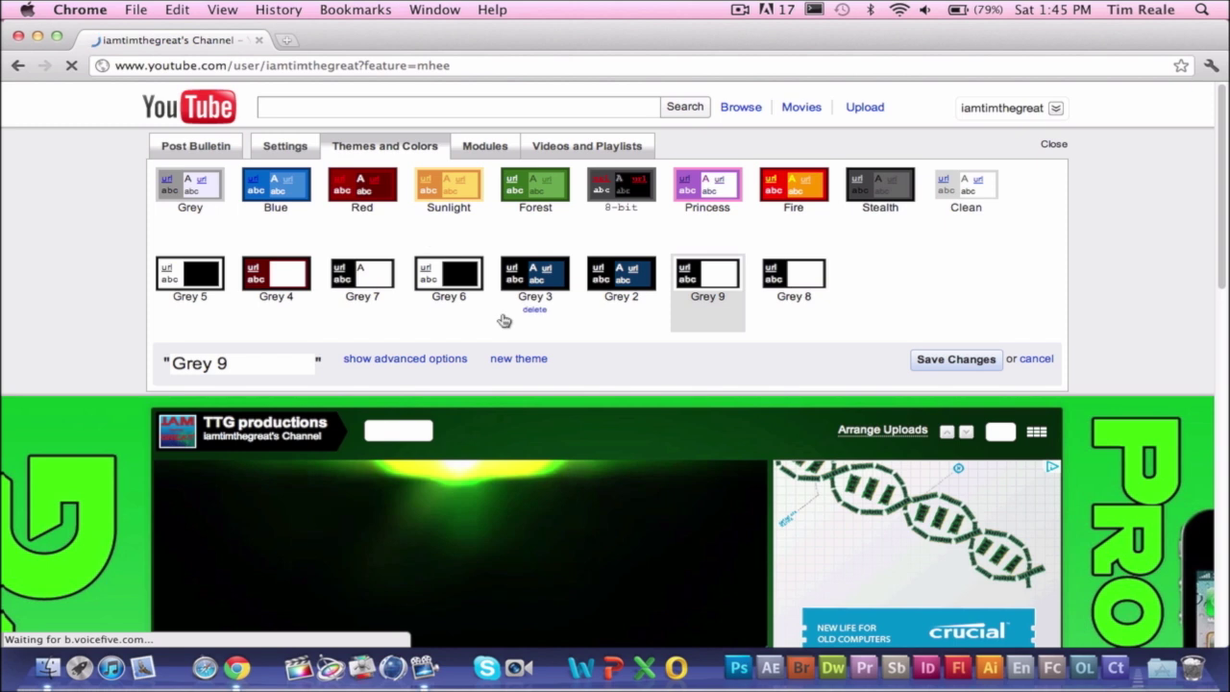
pyautogui.click(519, 359)
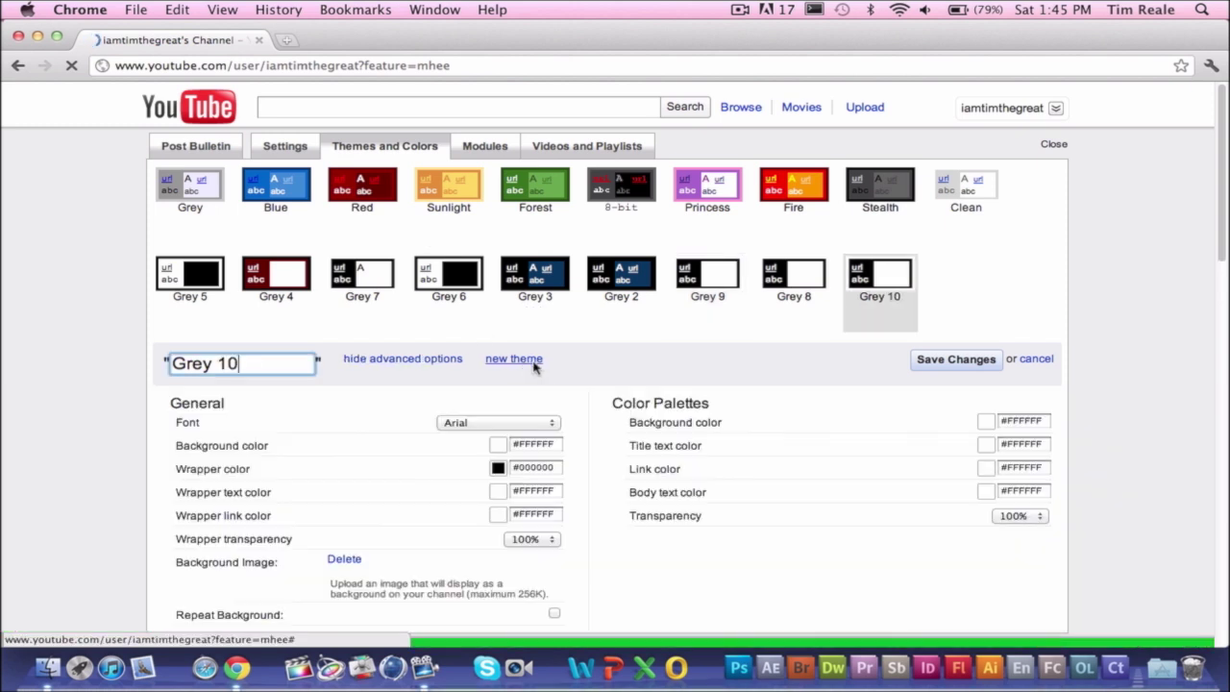
# Step: Remove the theme's current background image and upload "youtube demo bg.jpg" from the Desktop in its place
pyautogui.click(344, 558)
pyautogui.click(358, 561)
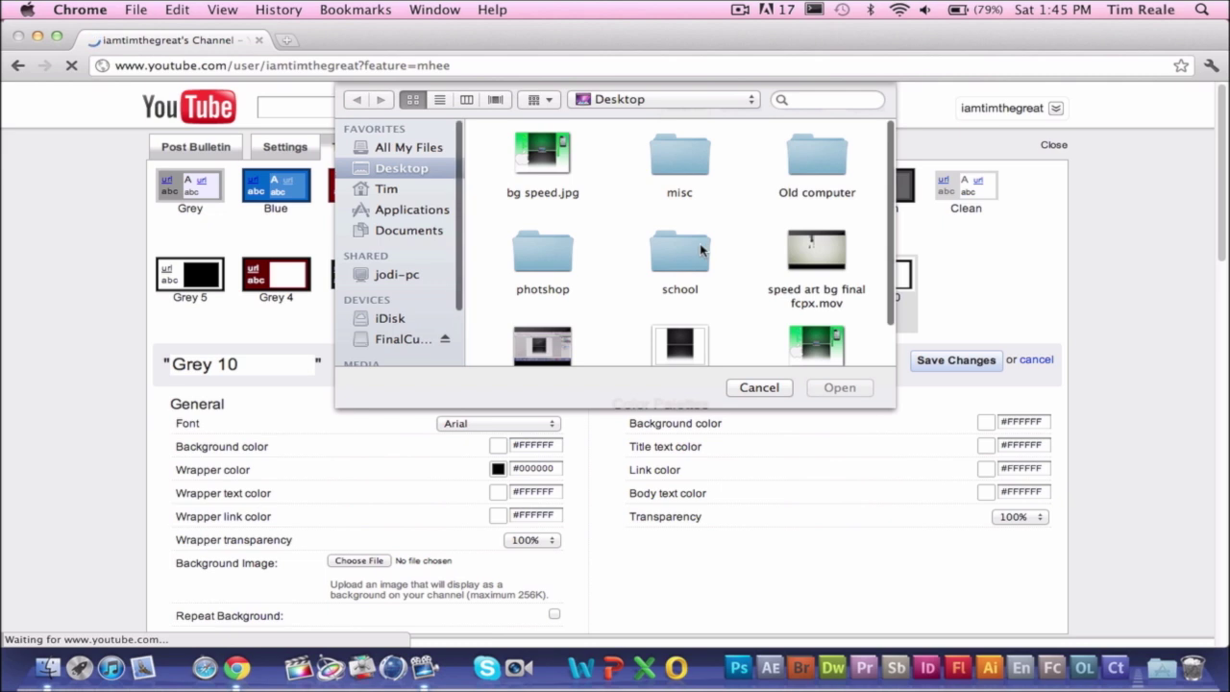
pyautogui.scroll(-2, 704, 250)
pyautogui.click(816, 300)
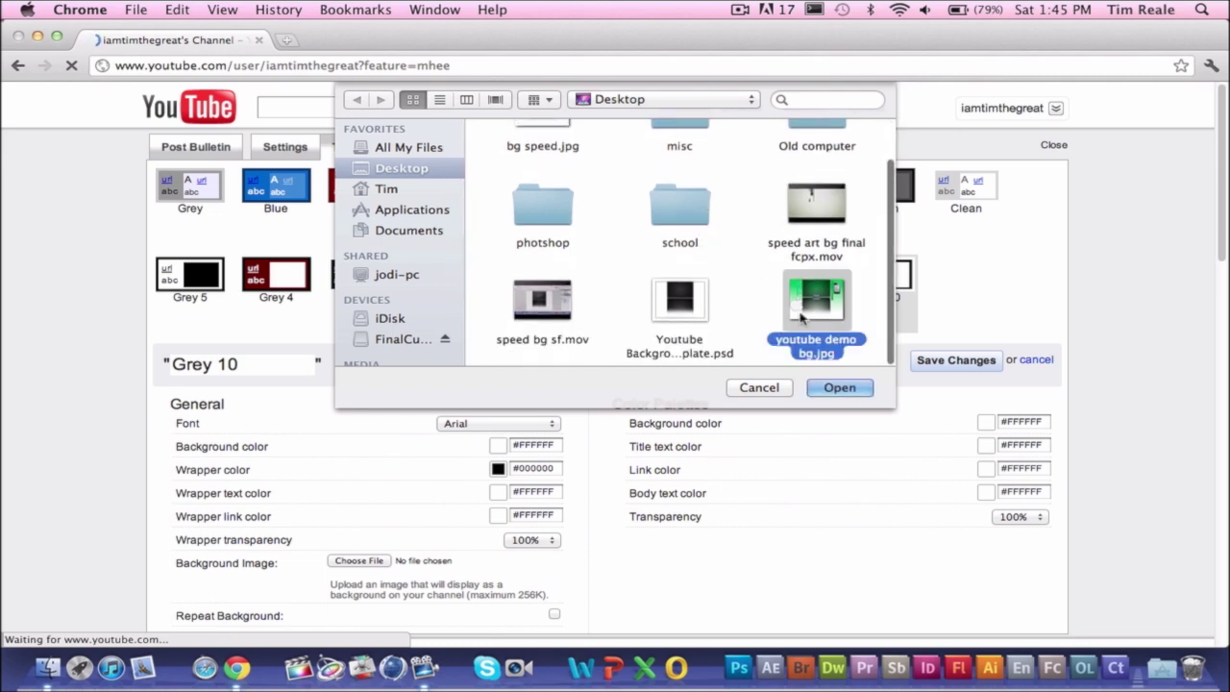
pyautogui.click(839, 388)
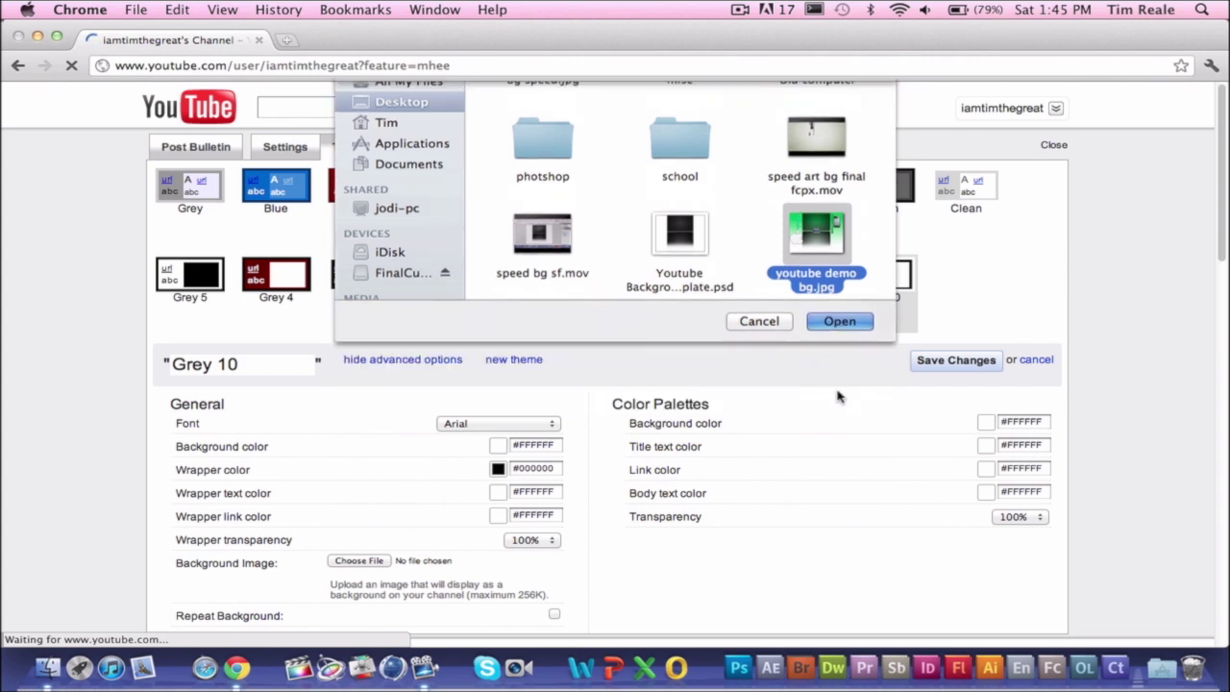
# Step: Examine how the new background fits around the channel's video player, profile and channel list at different page zoom levels
pyautogui.scroll(-5, 839, 399)
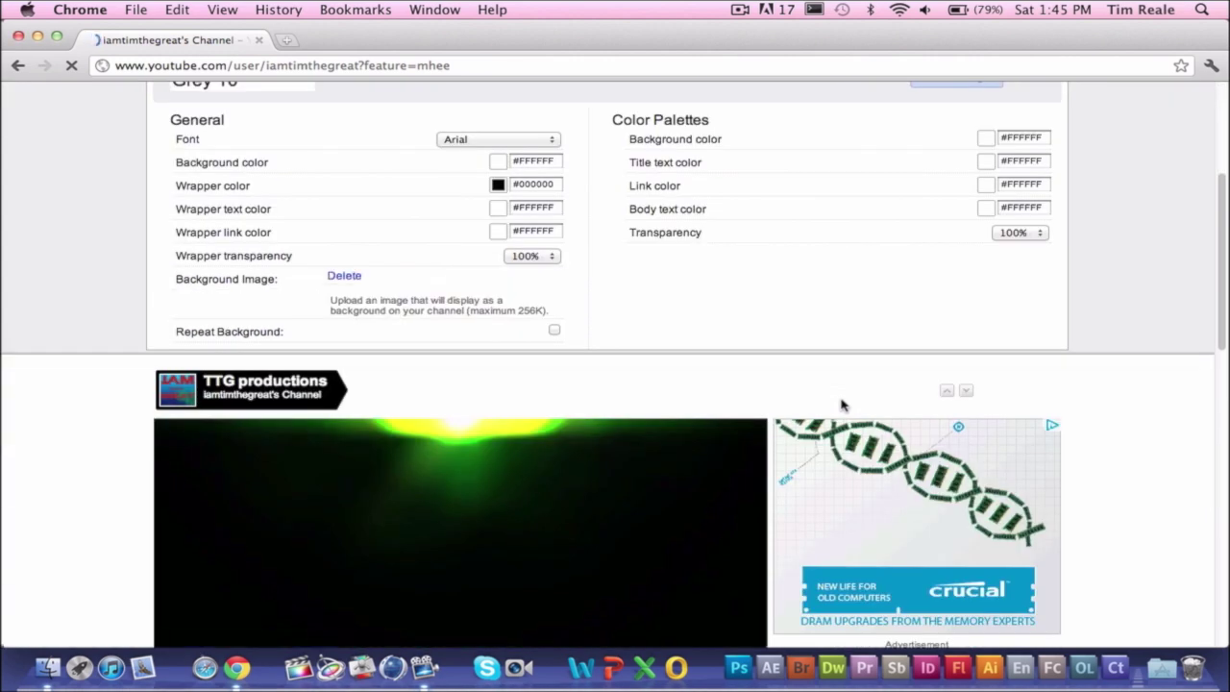
pyautogui.scroll(-6, 842, 405)
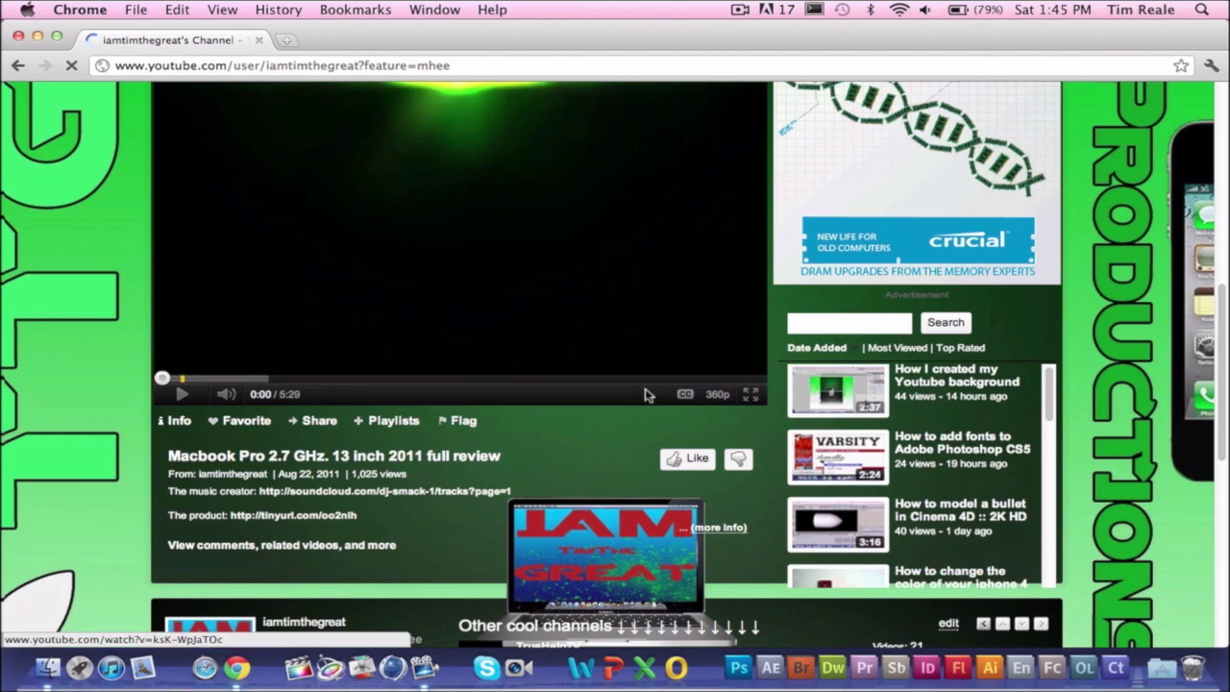
pyautogui.scroll(-10, 645, 389)
pyautogui.scroll(-1, 645, 394)
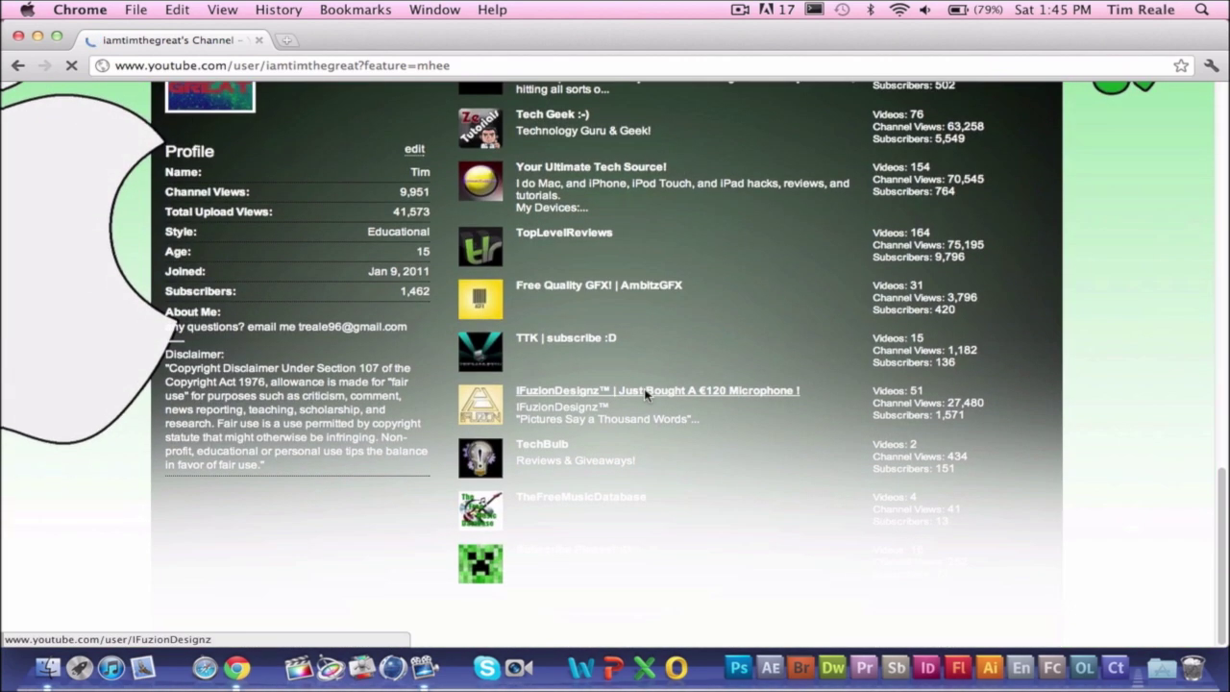
pyautogui.scroll(8, 644, 391)
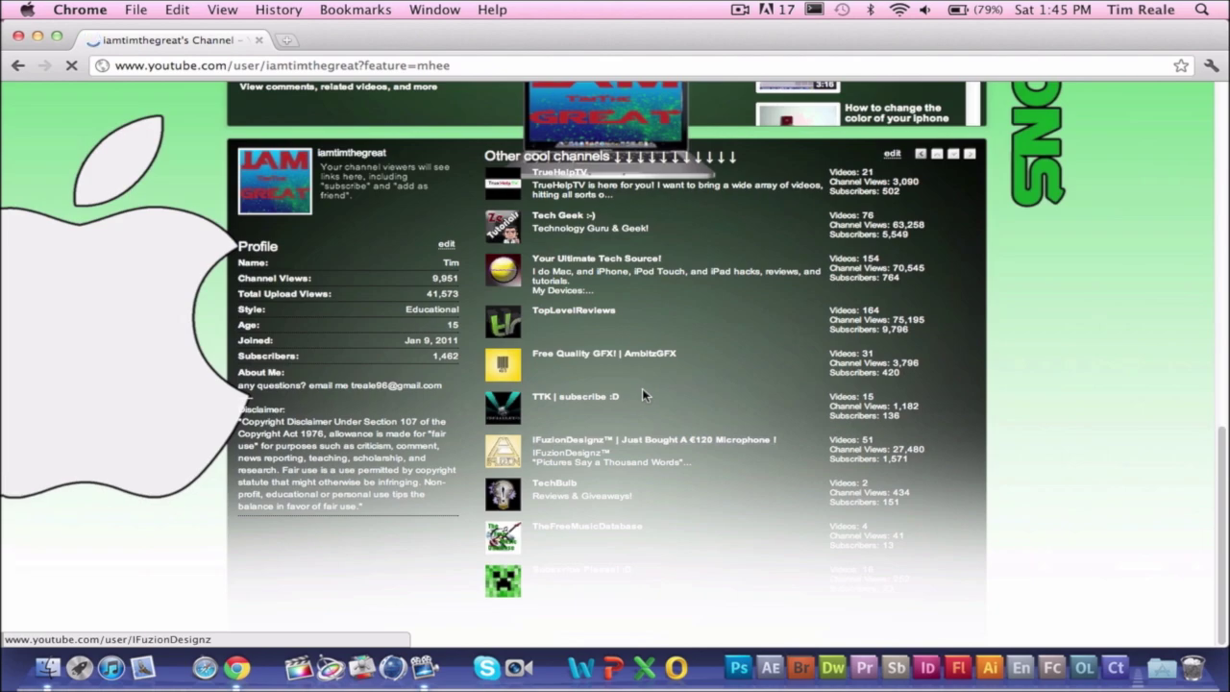
pyautogui.scroll(3, 643, 394)
pyautogui.scroll(-8, 643, 394)
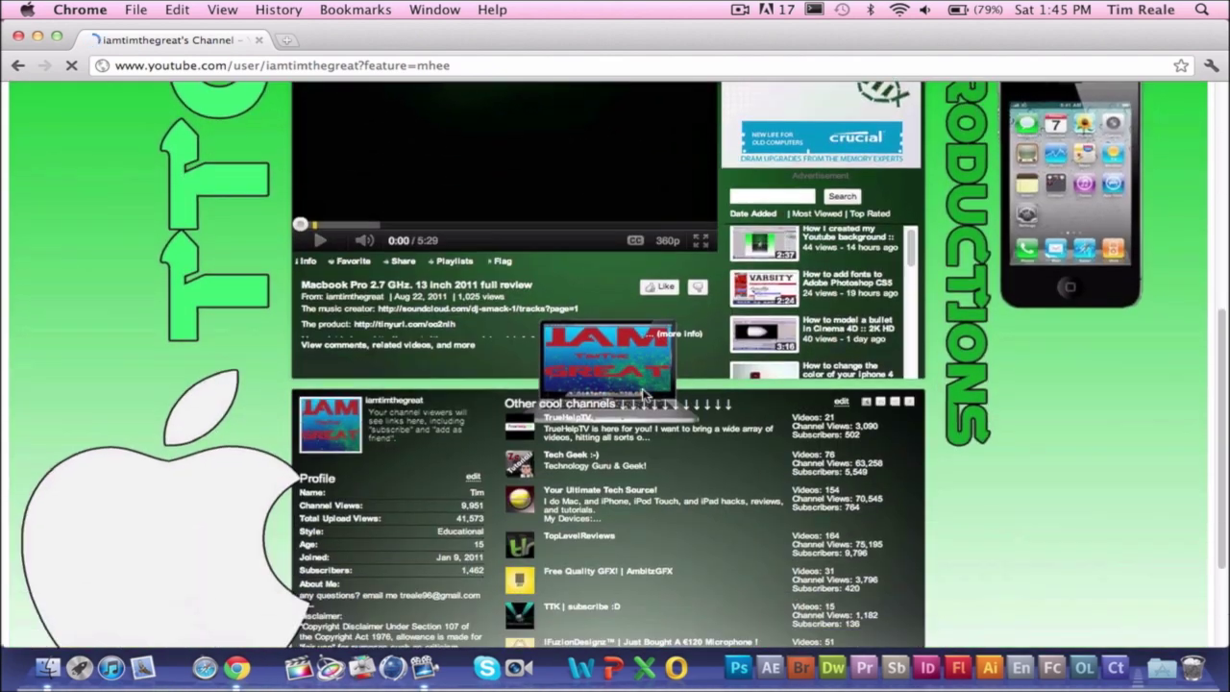
pyautogui.scroll(2, 644, 394)
pyautogui.press('super+equal')
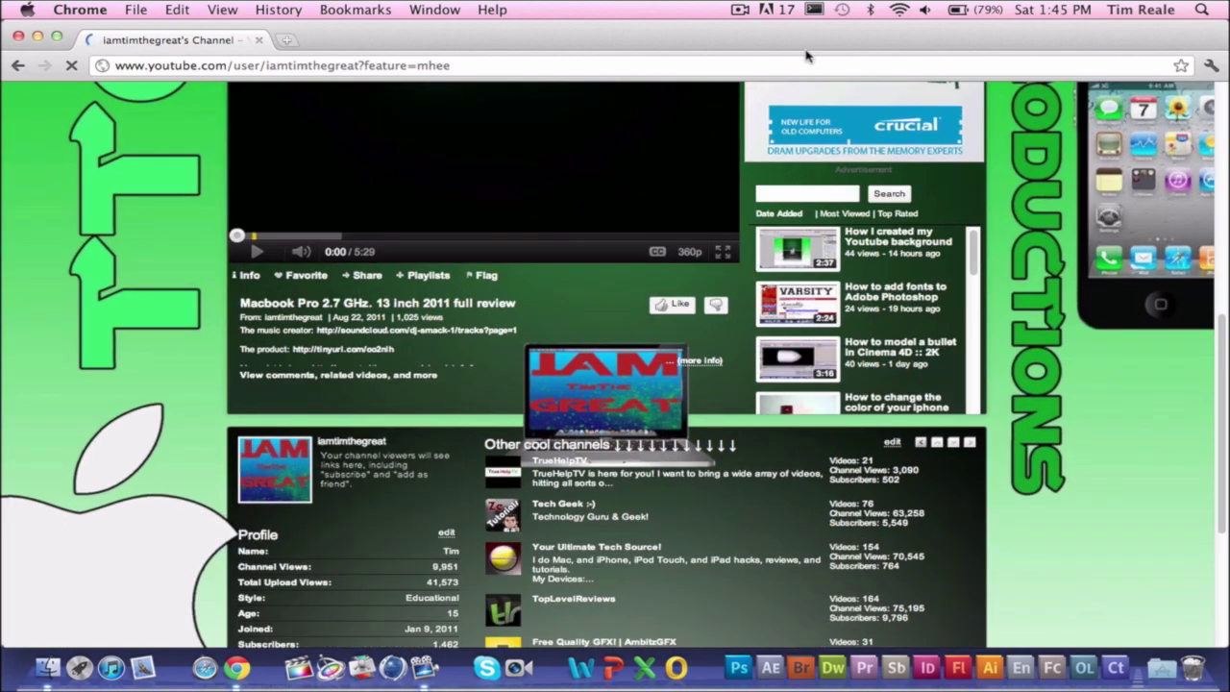
pyautogui.click(80, 10)
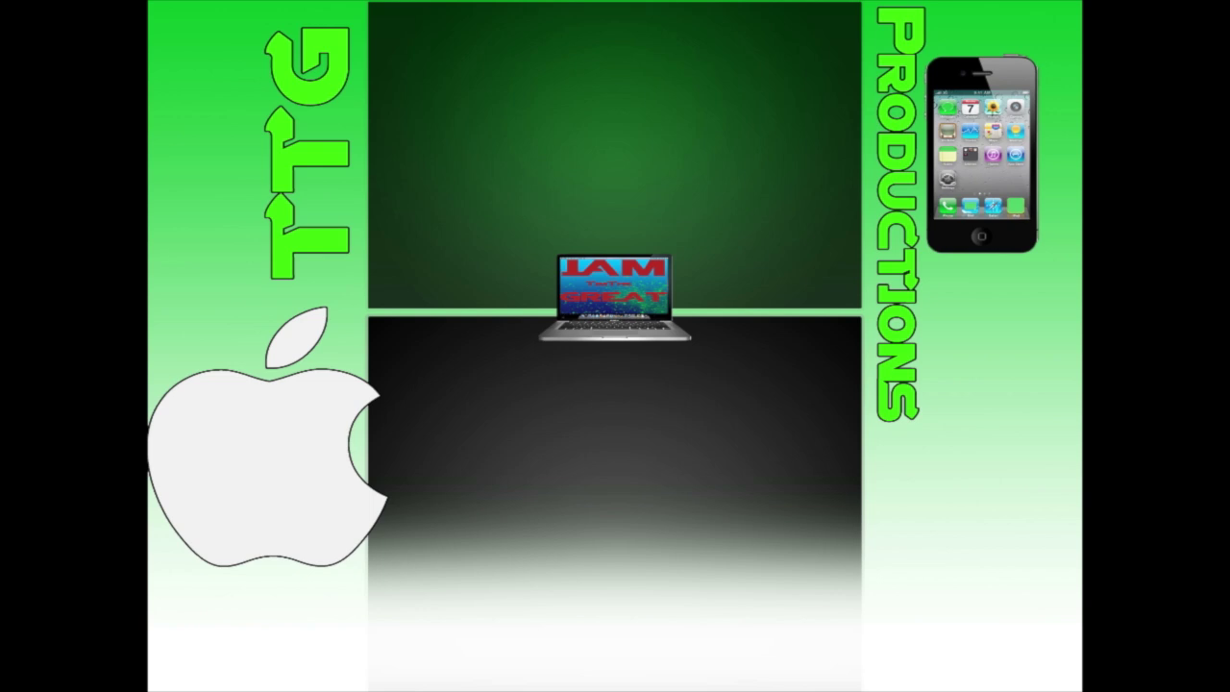